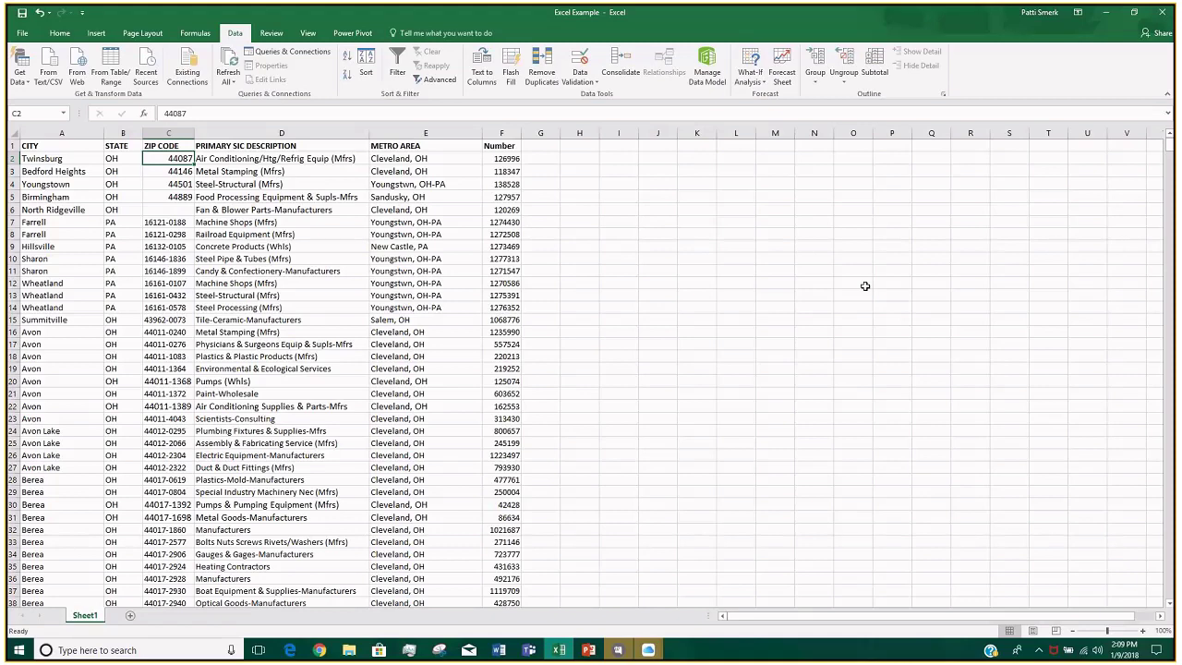
Enter 44213 in cell C6 as the North Ridgeville listing's missing ZIP code
{"action": "left_click", "coordinate": [177, 209]}
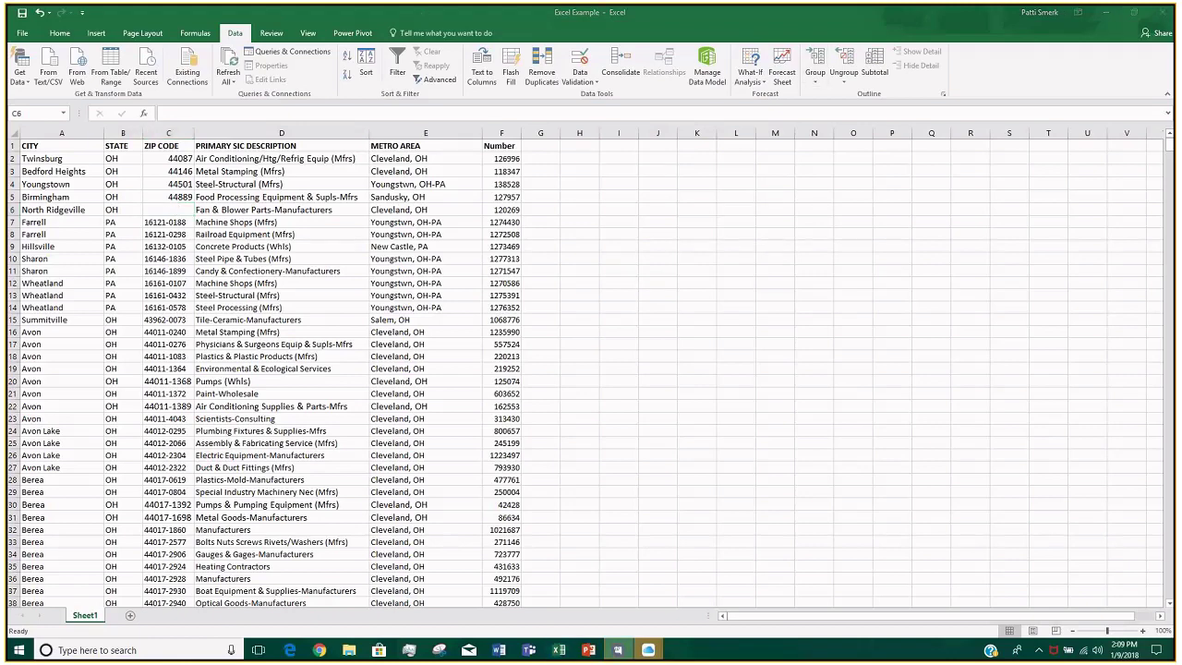
{"action": "left_click", "coordinate": [167, 208]}
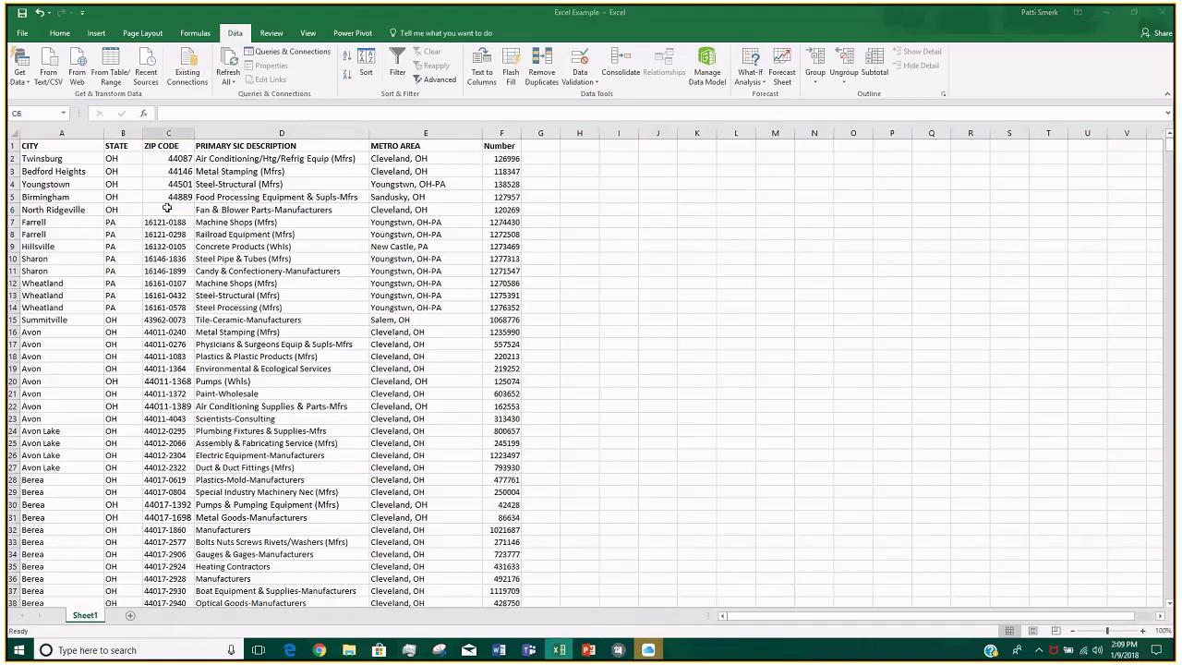
{"action": "type", "text": "44"}
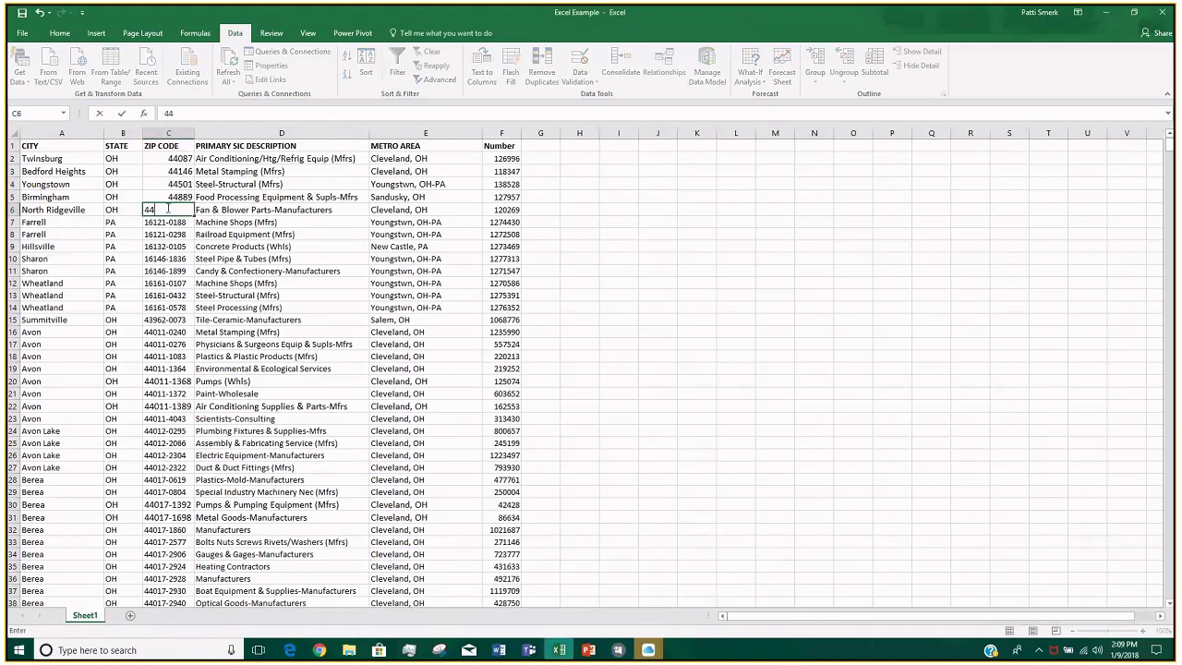
{"action": "type", "text": "213"}
{"action": "key", "text": "Return"}
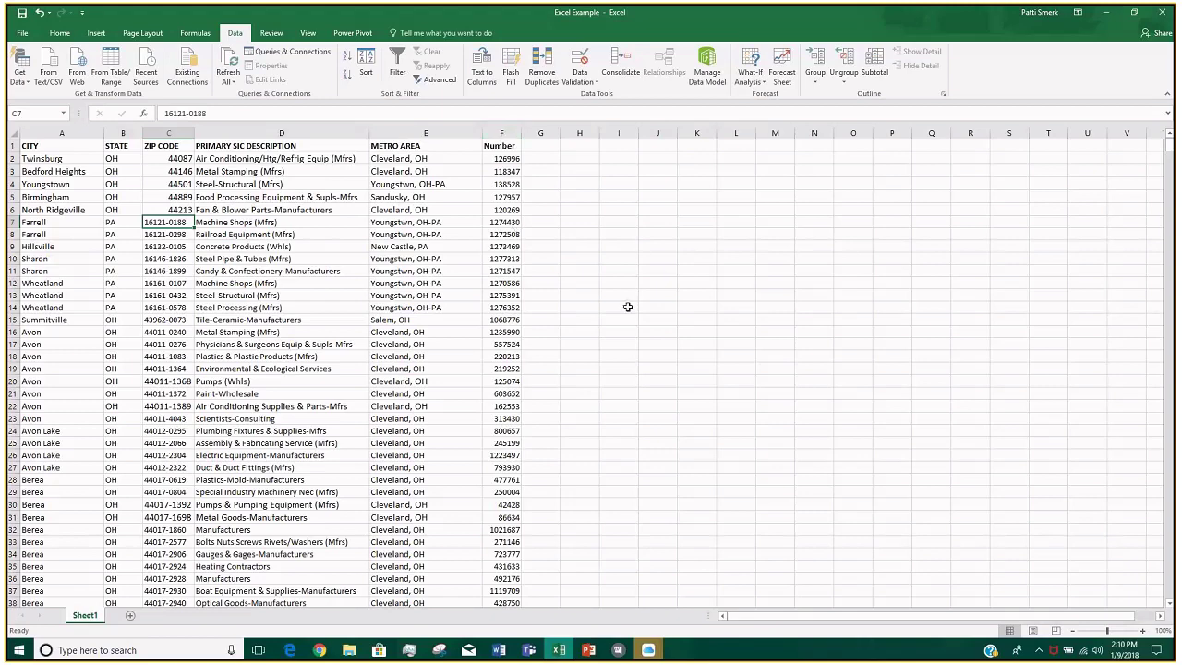
{"action": "left_click", "coordinate": [515, 146]}
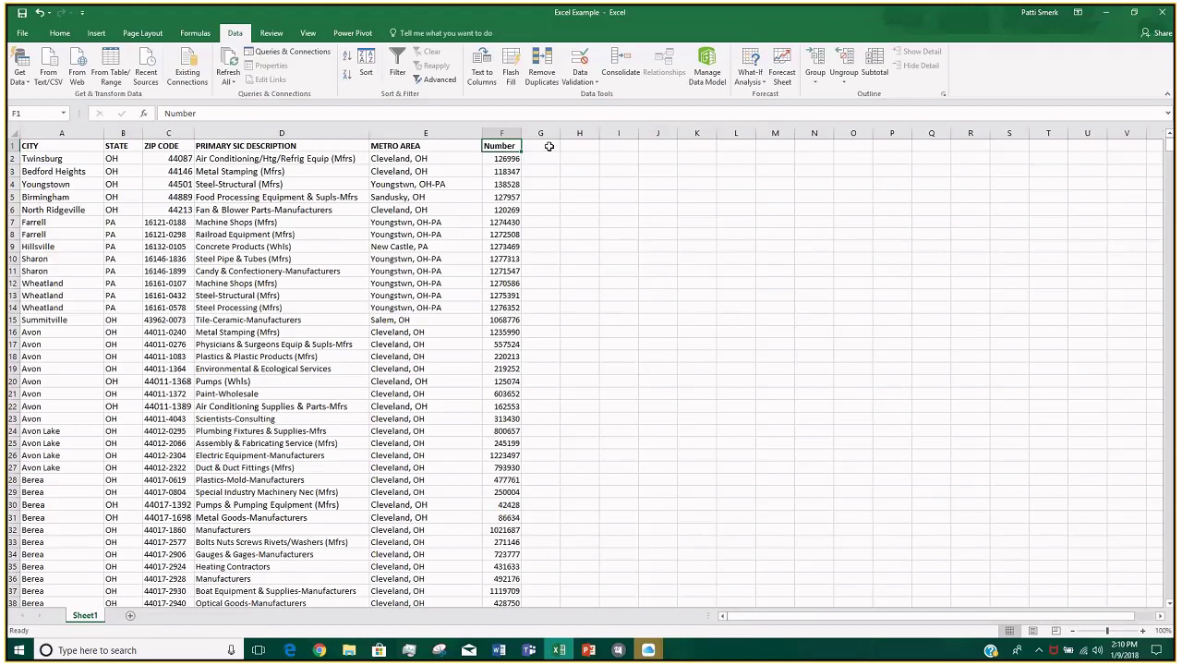
Change the F1 heading from 'Number' to 'Revenue' and return to cell A1
{"action": "type", "text": "Revenue"}
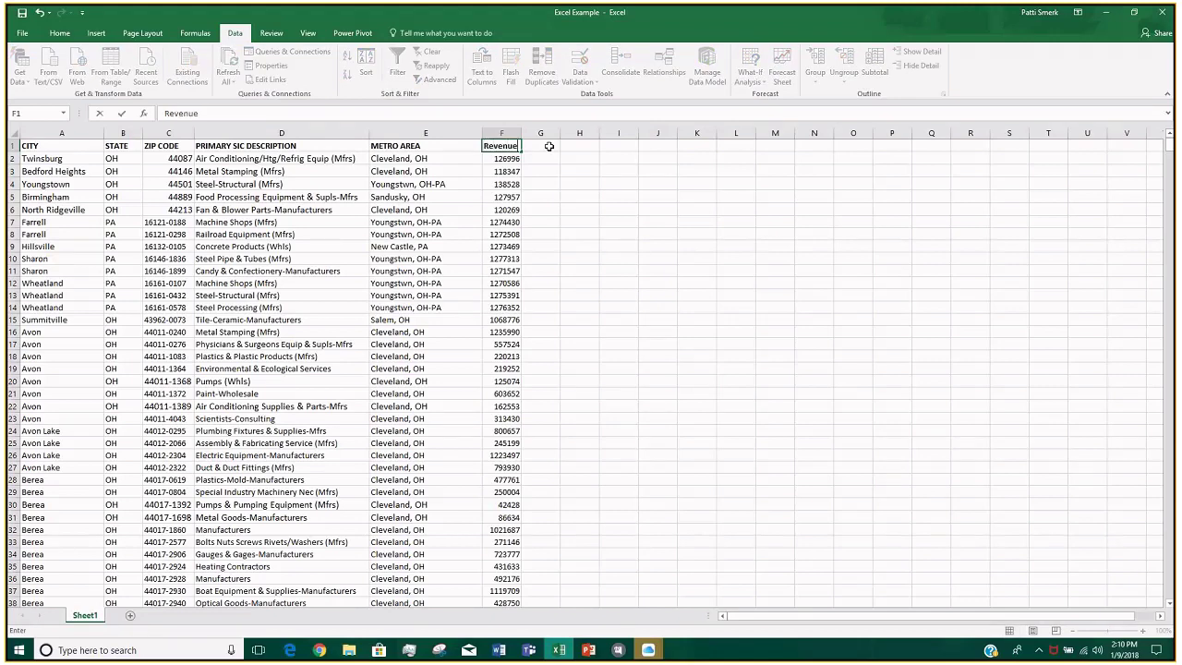
{"action": "key", "text": "Return"}
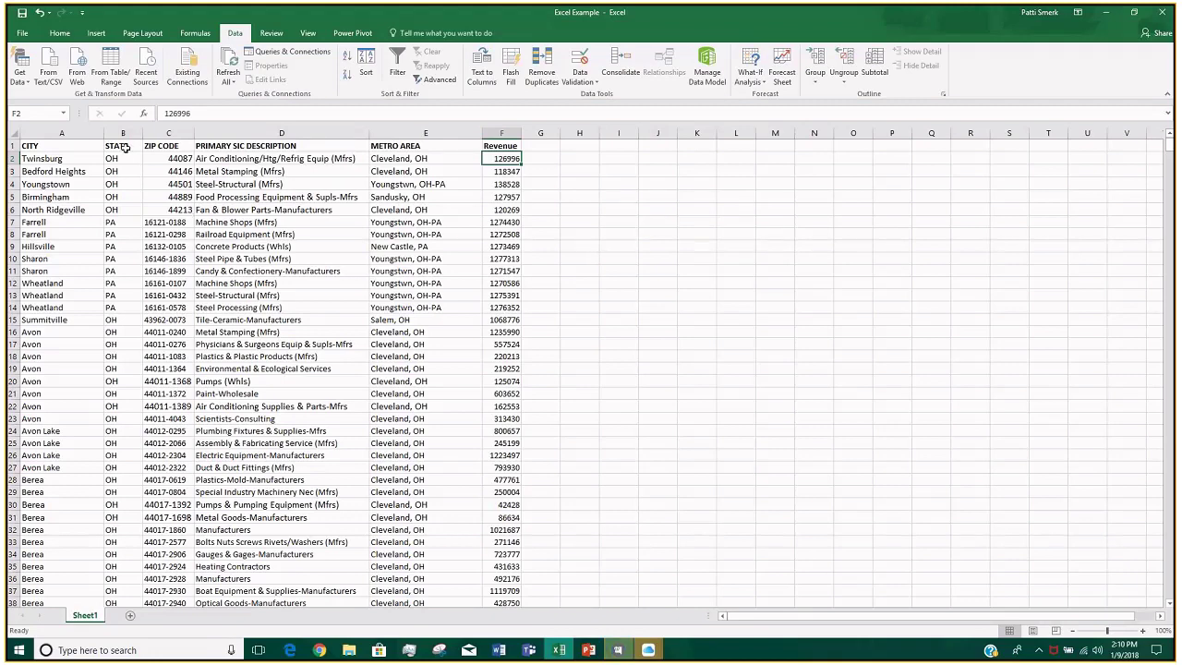
{"action": "key", "text": "ctrl+Home"}
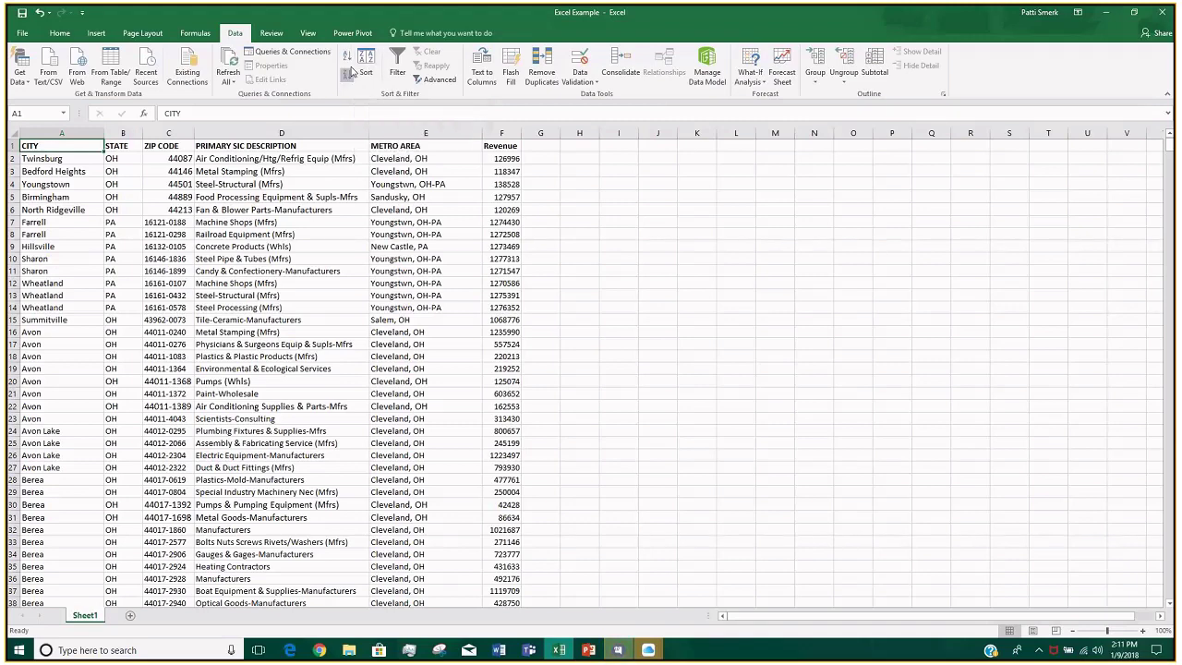
Switch on filter arrows for the business list's column headings
{"action": "left_click", "coordinate": [398, 69]}
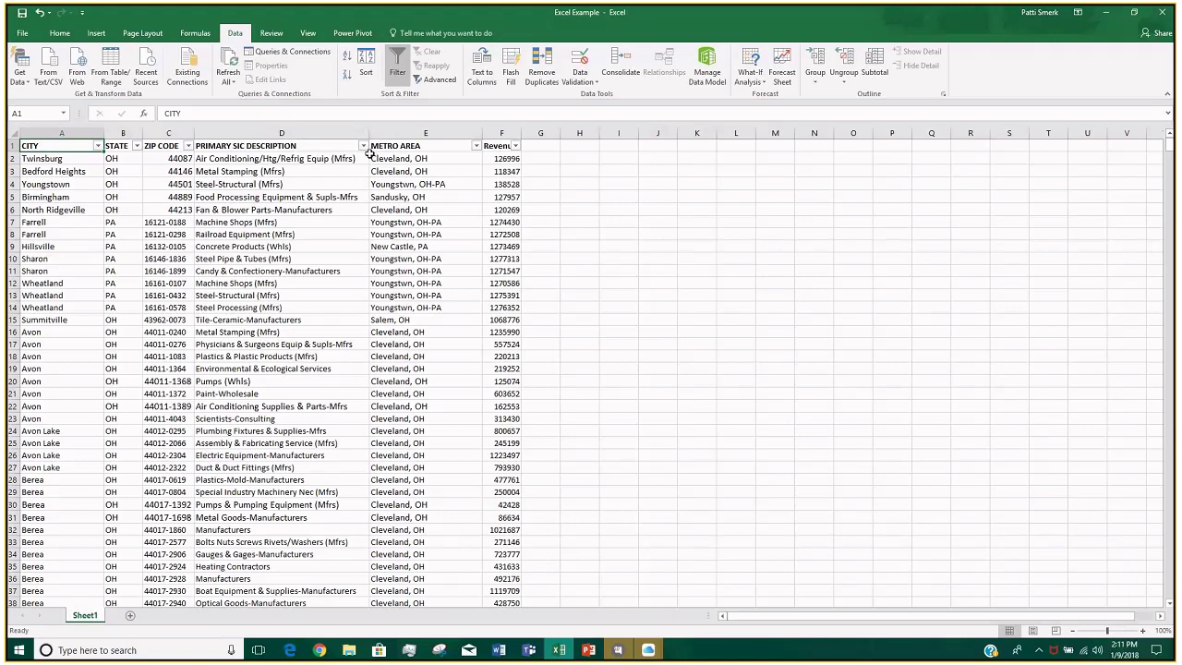
{"action": "left_click", "coordinate": [97, 146]}
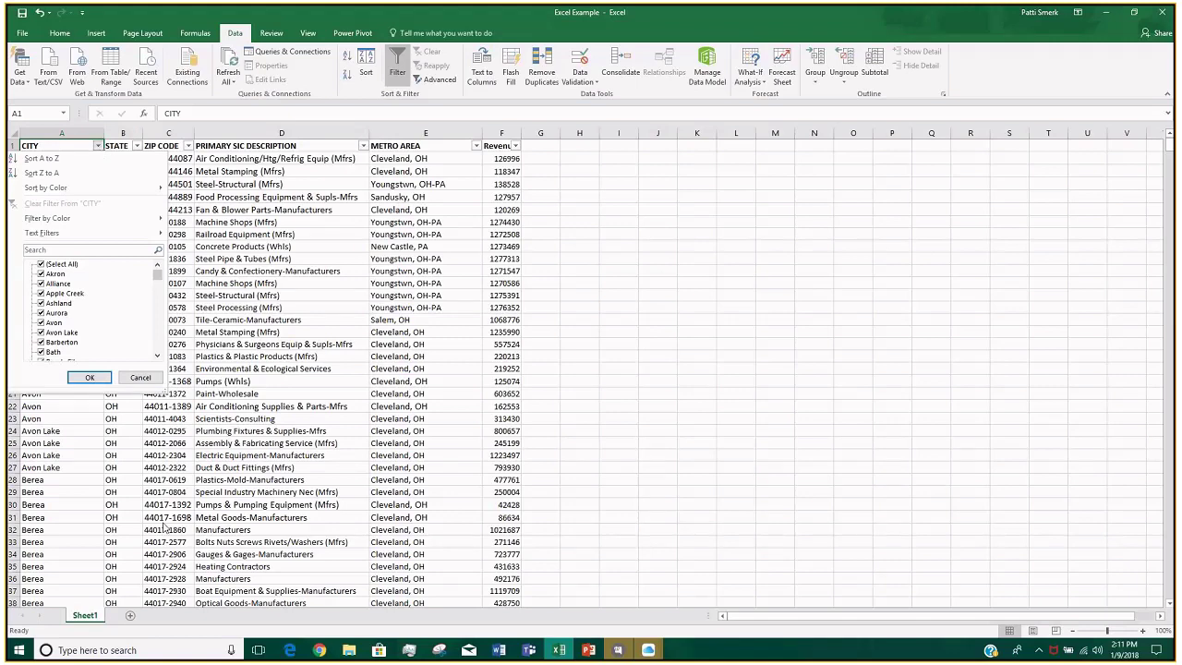
{"action": "left_click", "coordinate": [140, 377]}
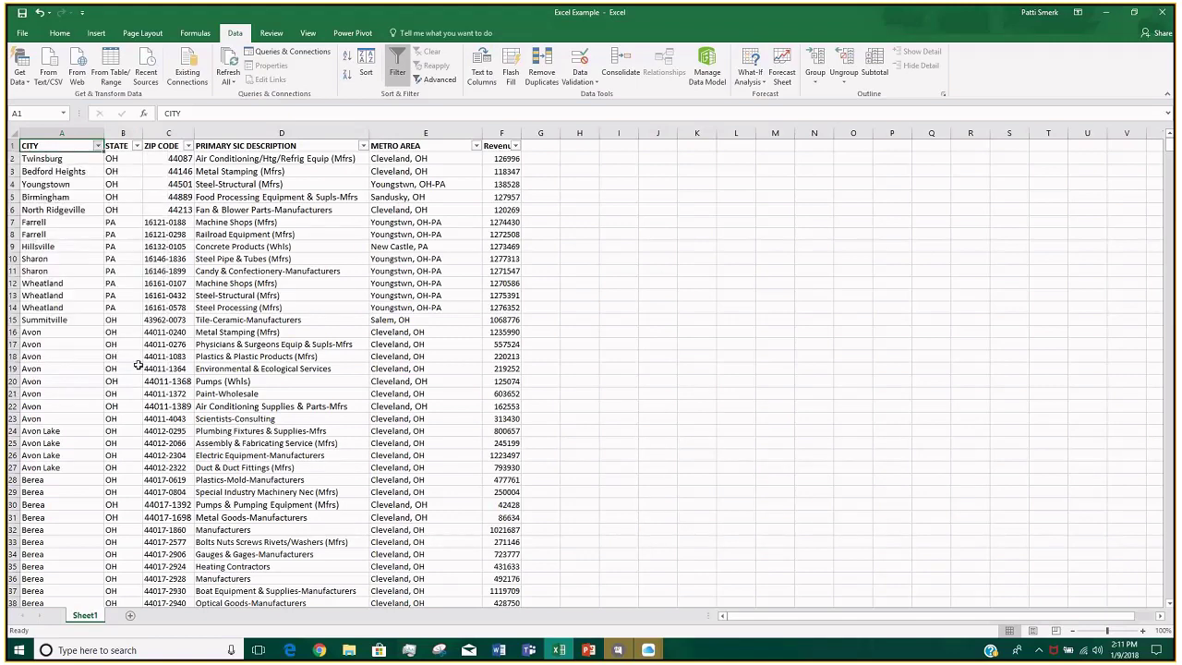
{"action": "left_click", "coordinate": [98, 146]}
Filter the CITY column so only Stow is ticked, showing its 15 businesses
{"action": "left_click", "coordinate": [41, 264]}
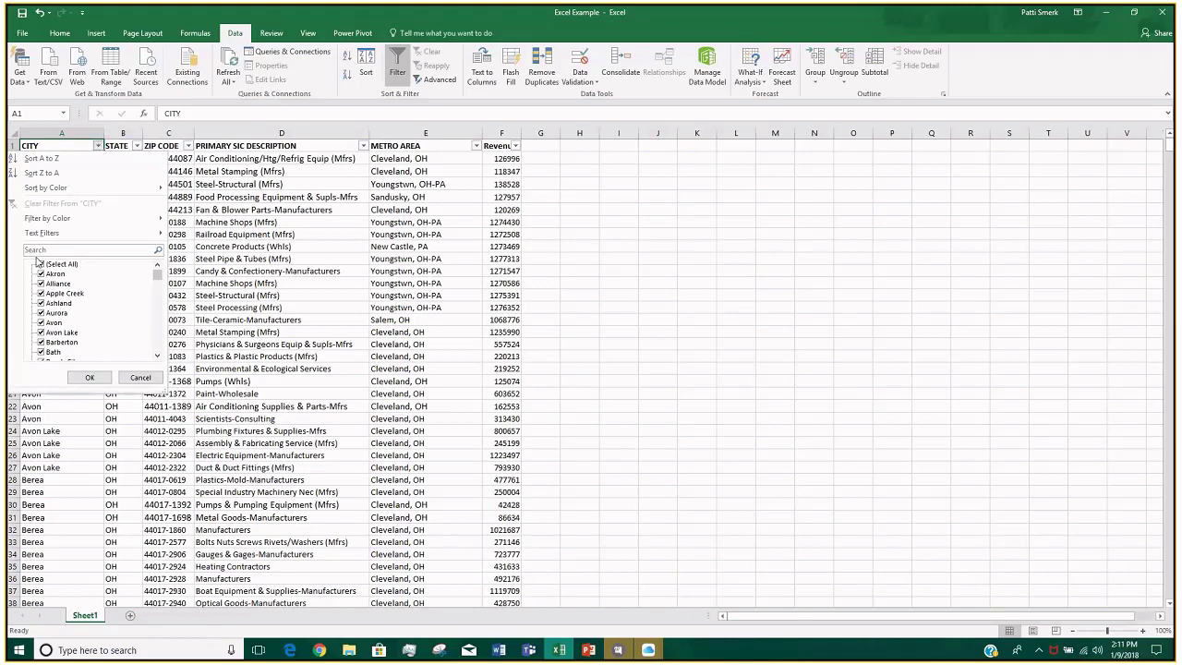
{"action": "left_click_drag", "start_coordinate": [159, 279], "coordinate": [157, 341]}
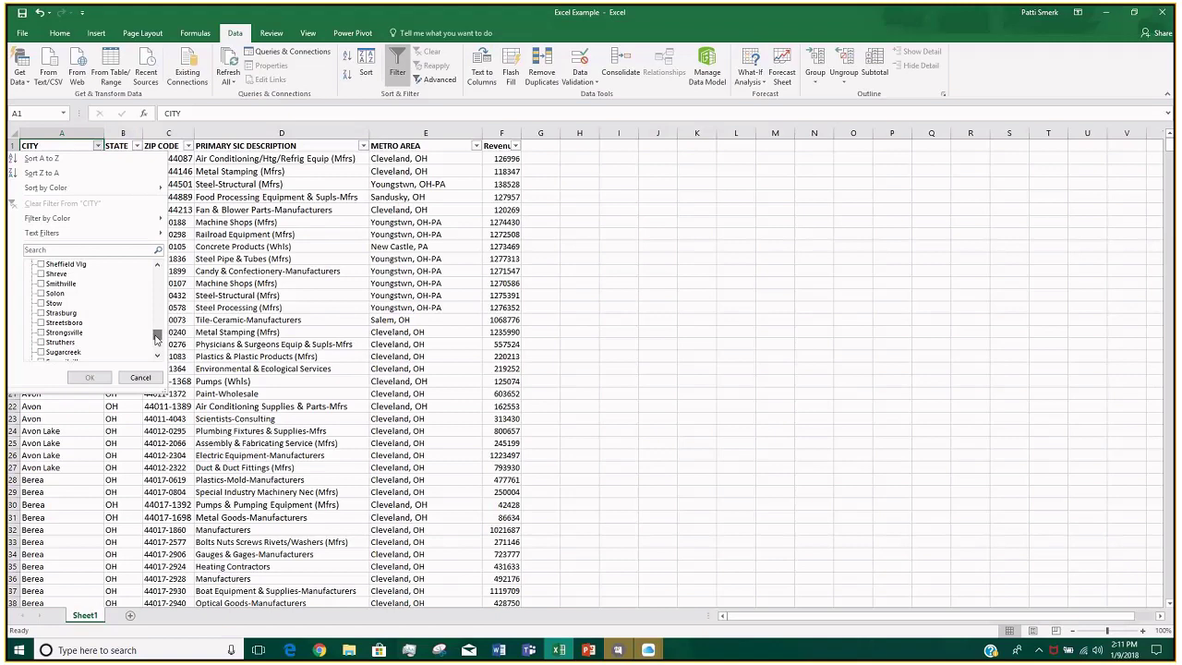
{"action": "left_click", "coordinate": [41, 305]}
{"action": "left_click_drag", "start_coordinate": [159, 338], "coordinate": [158, 270]}
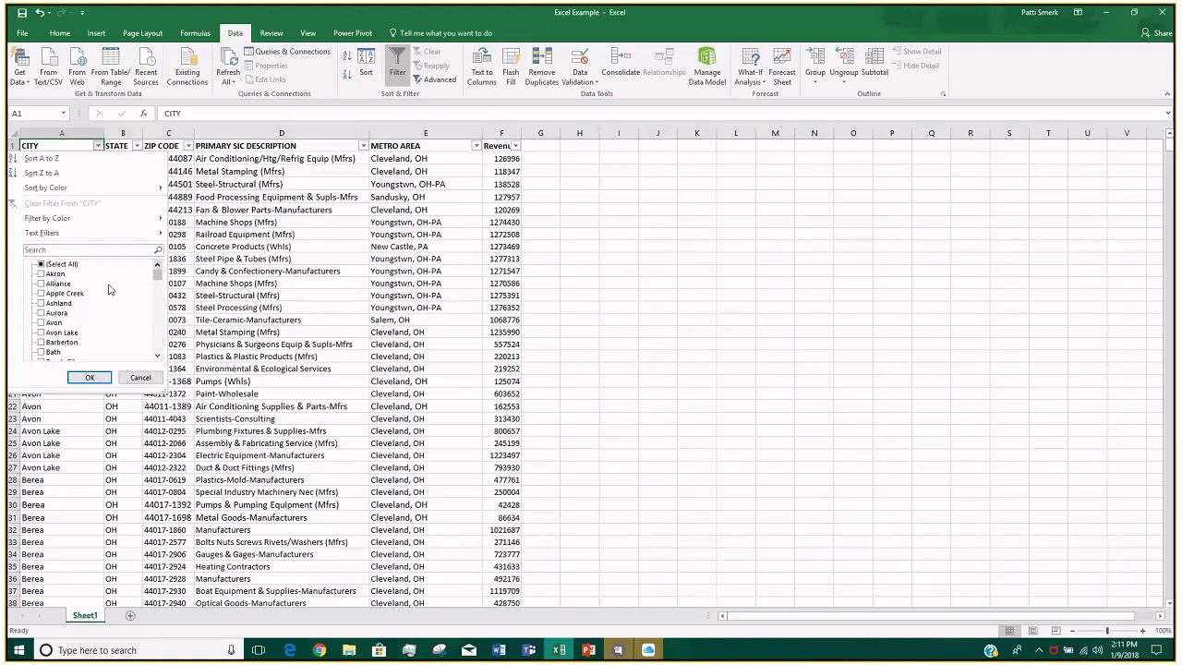
{"action": "left_click", "coordinate": [40, 265]}
{"action": "left_click", "coordinate": [41, 266]}
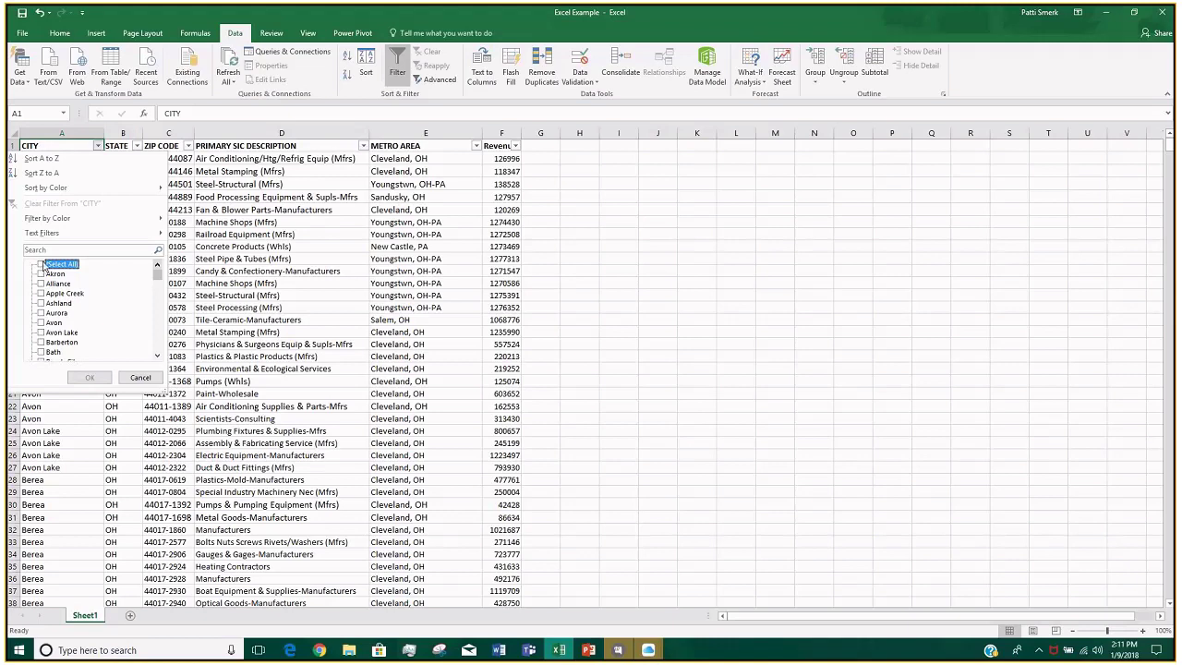
{"action": "left_click_drag", "start_coordinate": [156, 287], "coordinate": [157, 337]}
{"action": "left_click", "coordinate": [41, 323]}
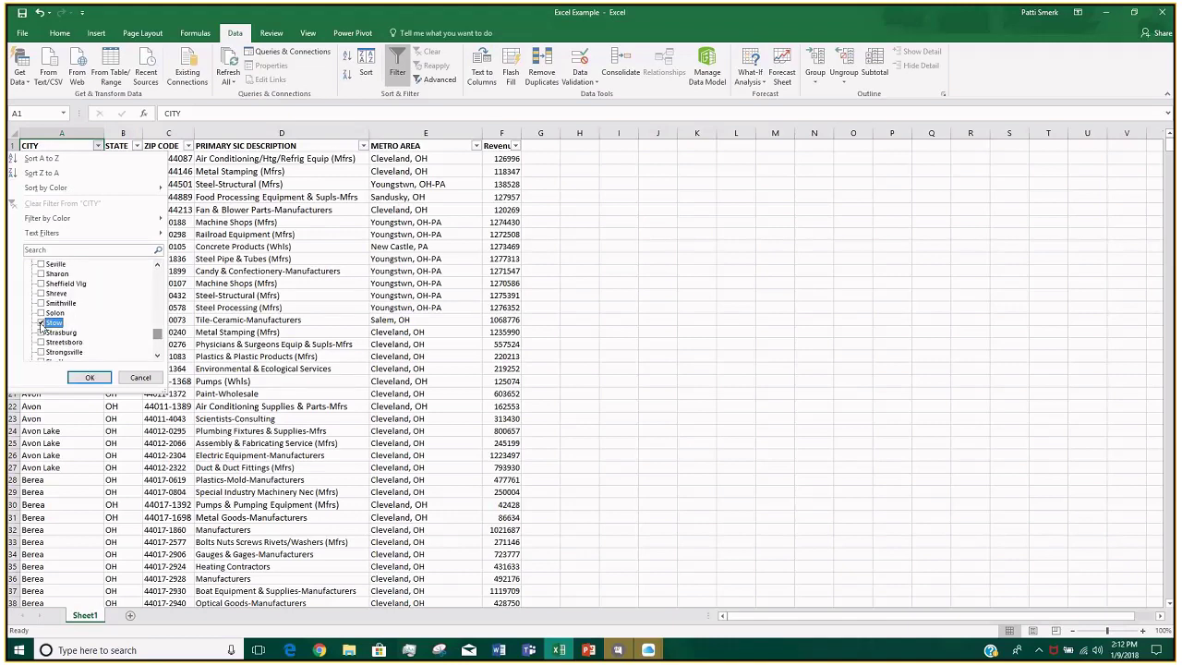
{"action": "left_click", "coordinate": [93, 377]}
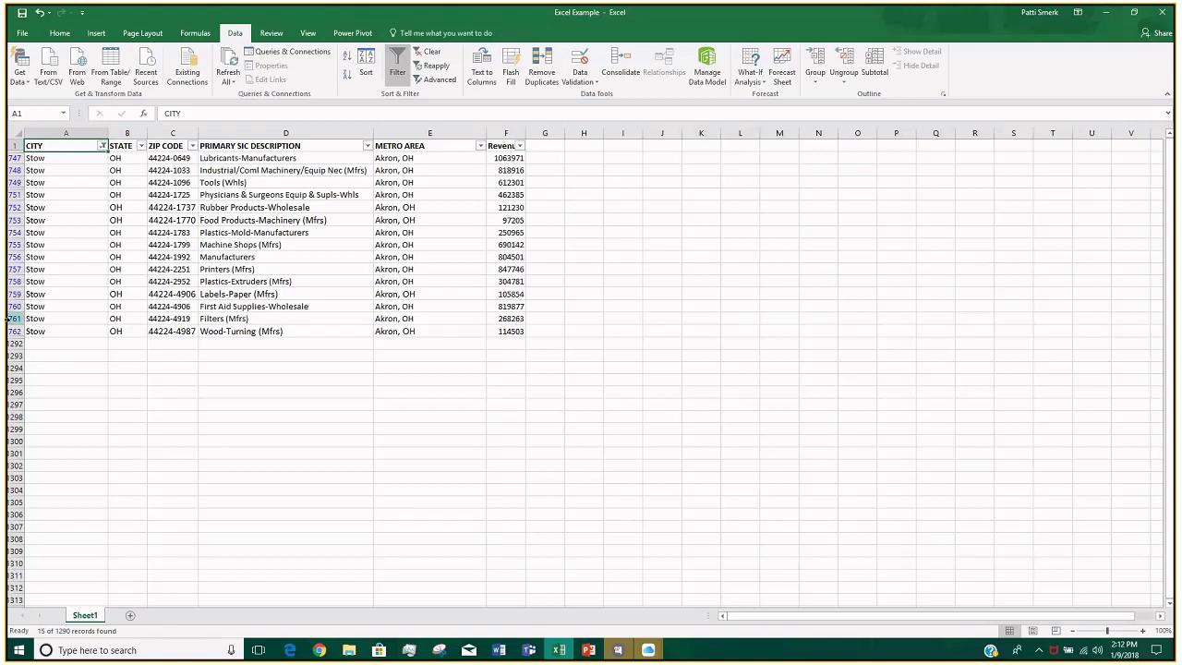
Tick (Select All) in the CITY filter so all cities show instead of just Stow
{"action": "left_click", "coordinate": [102, 145]}
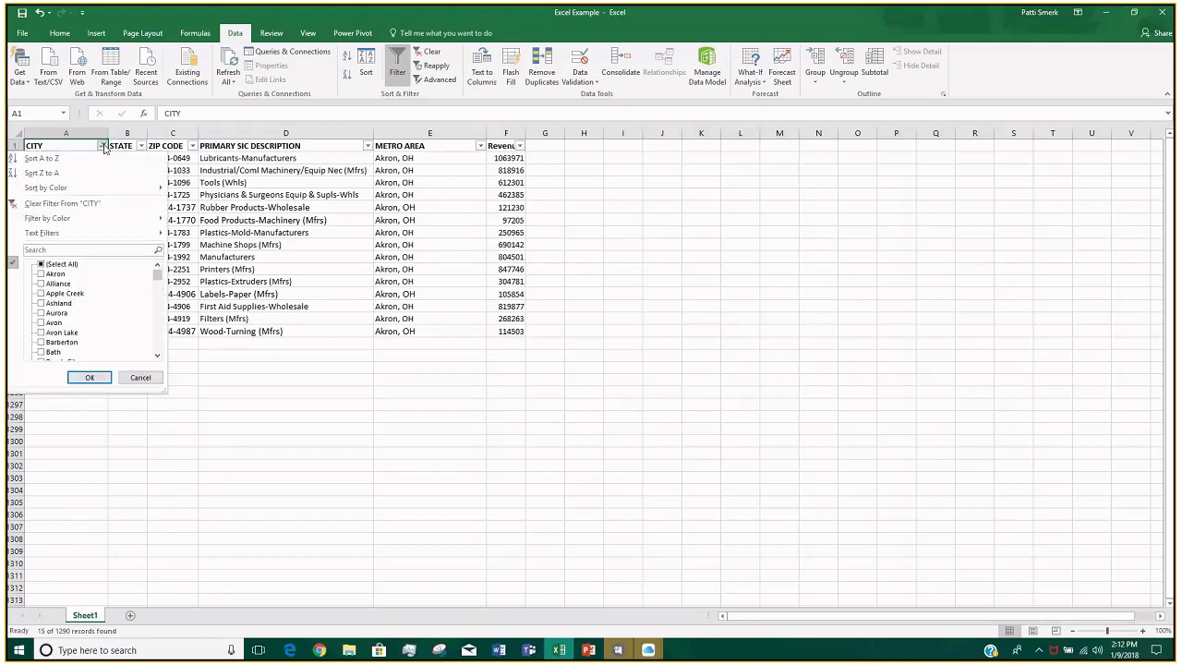
{"action": "left_click", "coordinate": [41, 264]}
{"action": "left_click", "coordinate": [81, 376]}
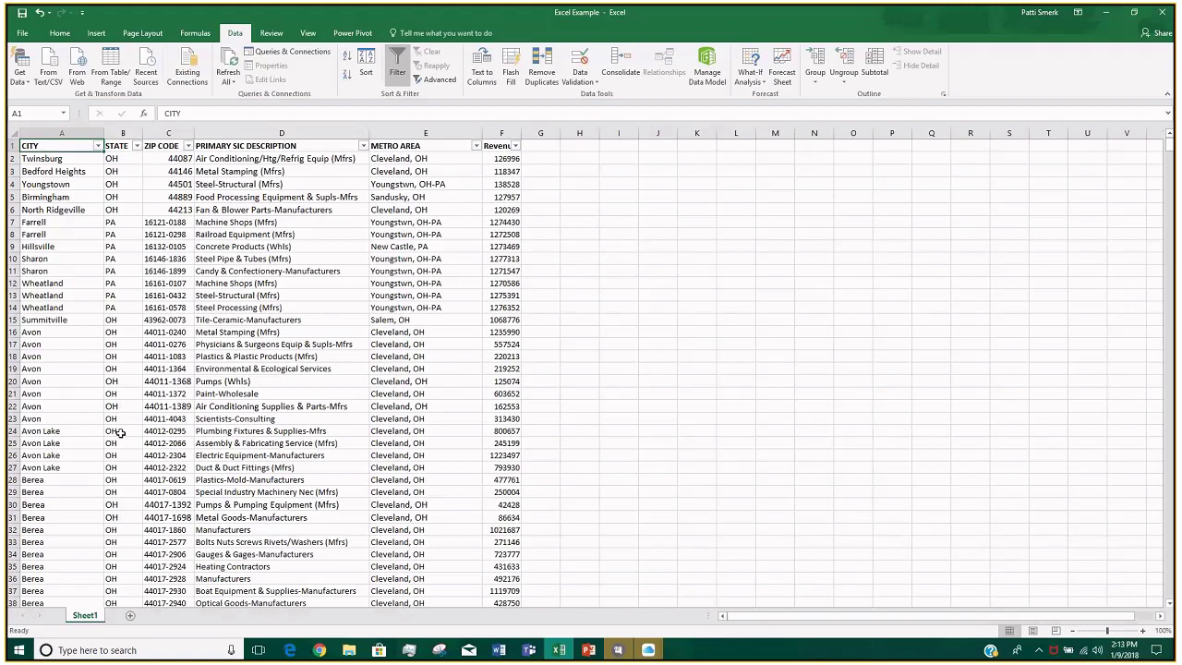
Filter CITY to Akron, Aurora, Brooklyn Heights, Chardon and Cuyahoga Falls, then browse the results
{"action": "left_click", "coordinate": [97, 146]}
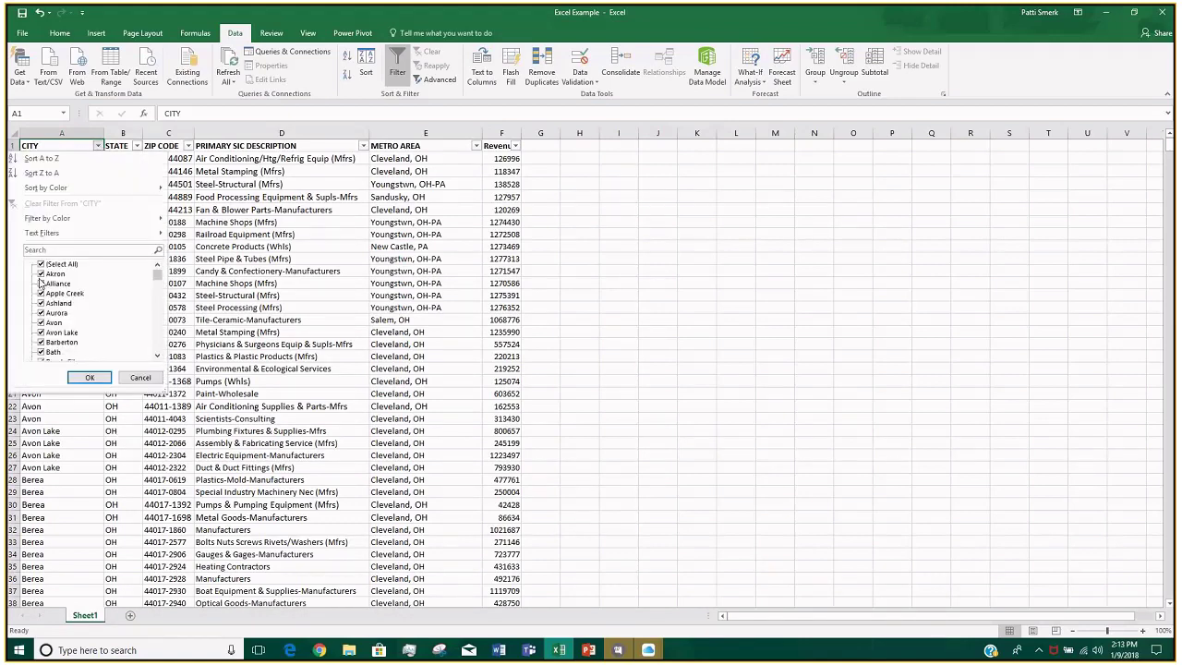
{"action": "left_click", "coordinate": [40, 265]}
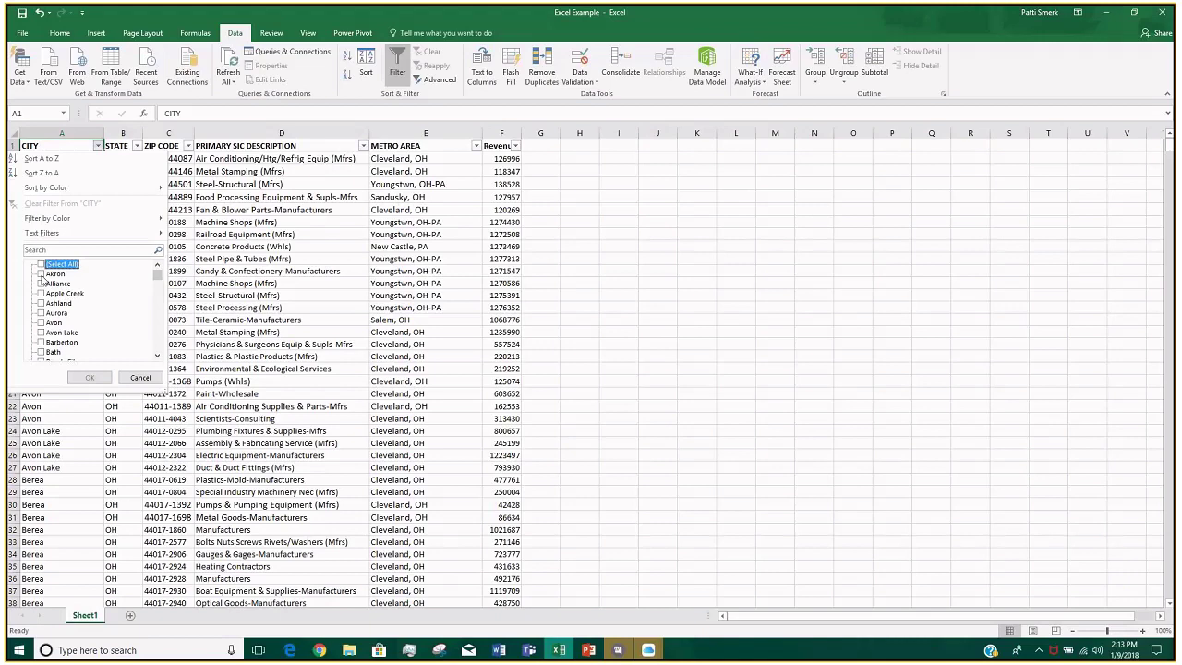
{"action": "left_click", "coordinate": [41, 273]}
{"action": "left_click", "coordinate": [41, 313]}
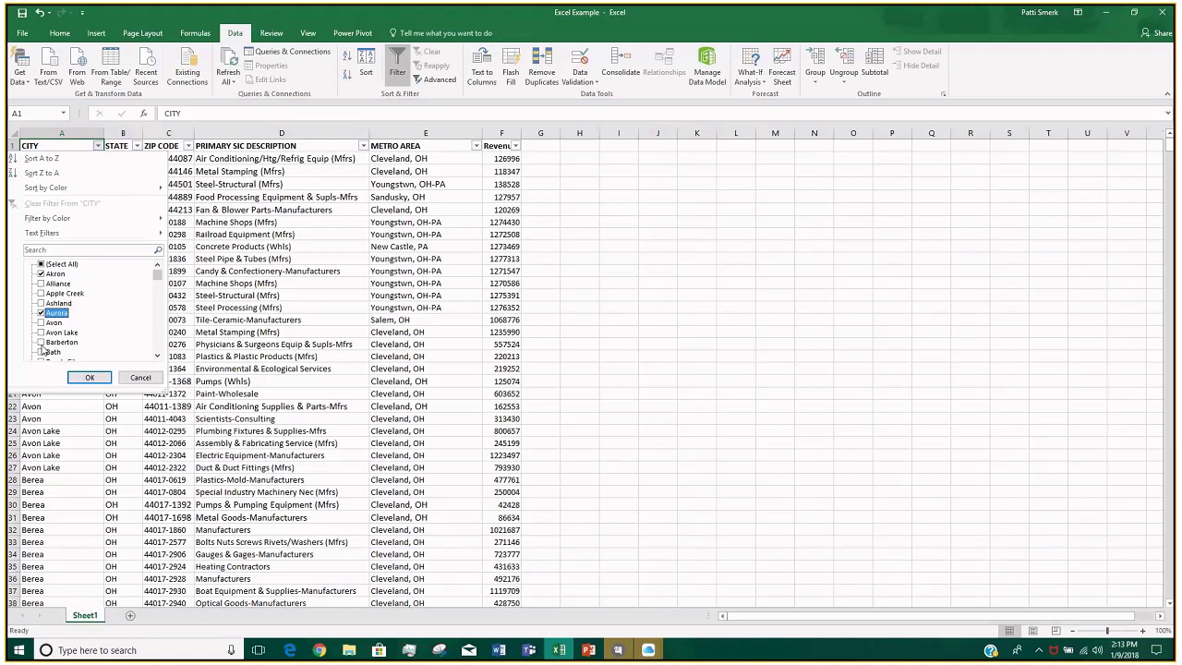
{"action": "scroll", "coordinate": [41, 351], "scroll_direction": "down", "scroll_amount": 3}
{"action": "left_click", "coordinate": [41, 341]}
{"action": "scroll", "coordinate": [41, 344], "scroll_direction": "down", "scroll_amount": 3}
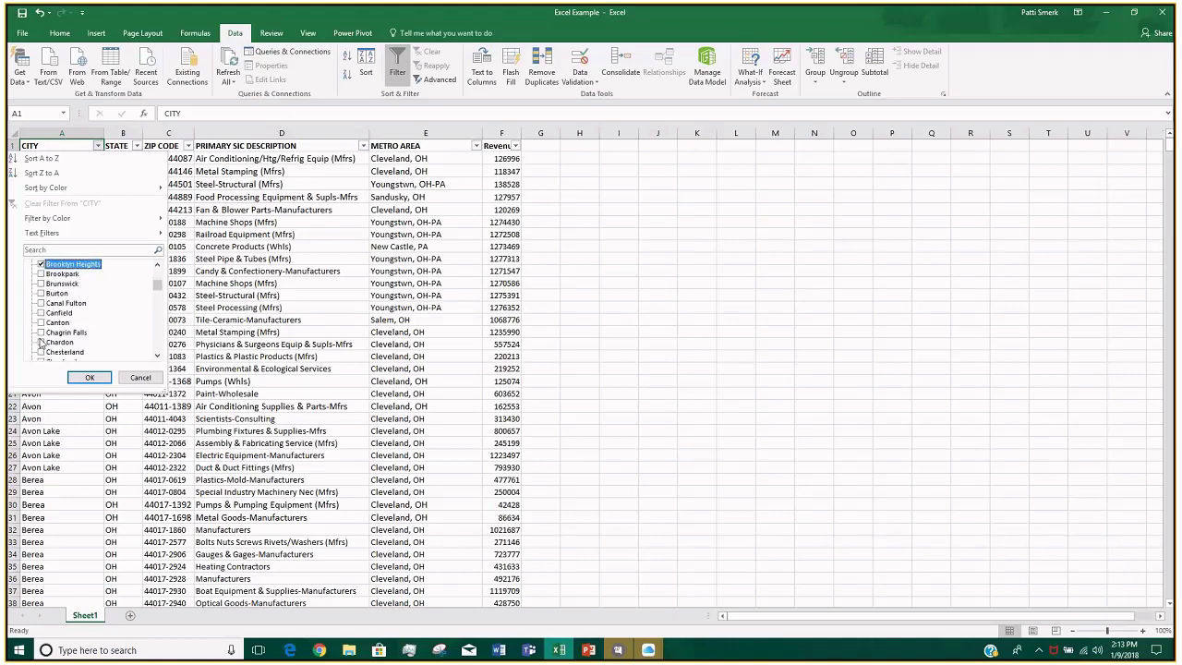
{"action": "left_click", "coordinate": [41, 342]}
{"action": "scroll", "coordinate": [41, 342], "scroll_direction": "down", "scroll_amount": 3}
{"action": "left_click", "coordinate": [40, 342]}
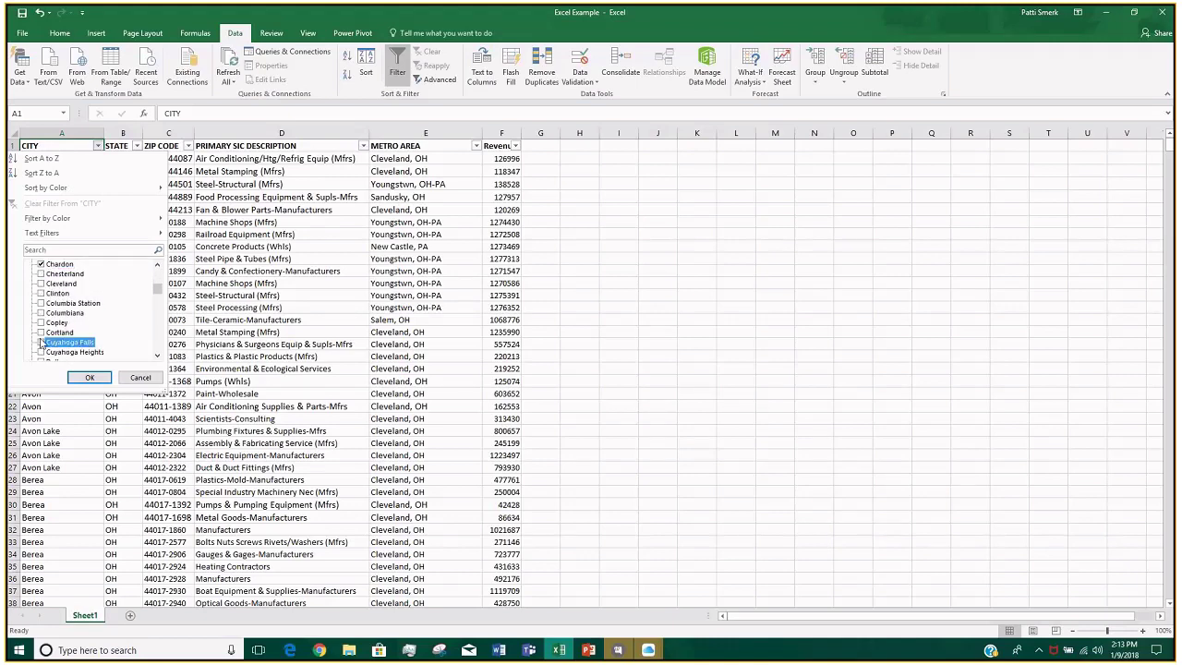
{"action": "left_click", "coordinate": [93, 376]}
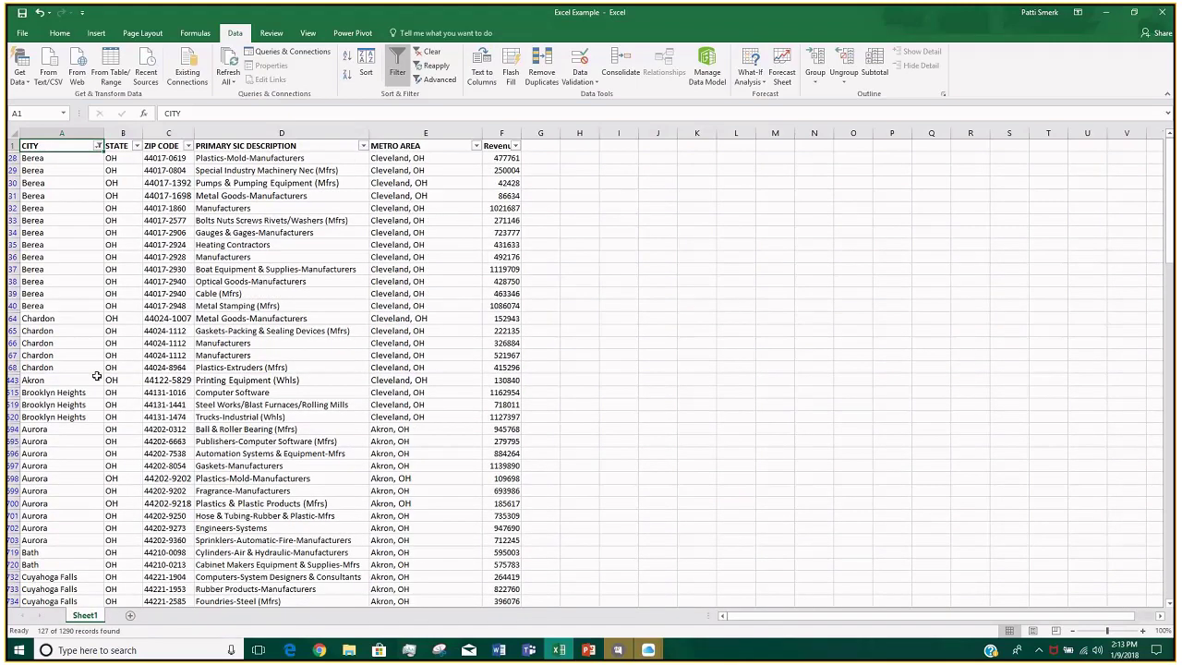
{"action": "scroll", "coordinate": [96, 376], "scroll_direction": "down", "scroll_amount": 3}
{"action": "scroll", "coordinate": [90, 361], "scroll_direction": "down", "scroll_amount": 3}
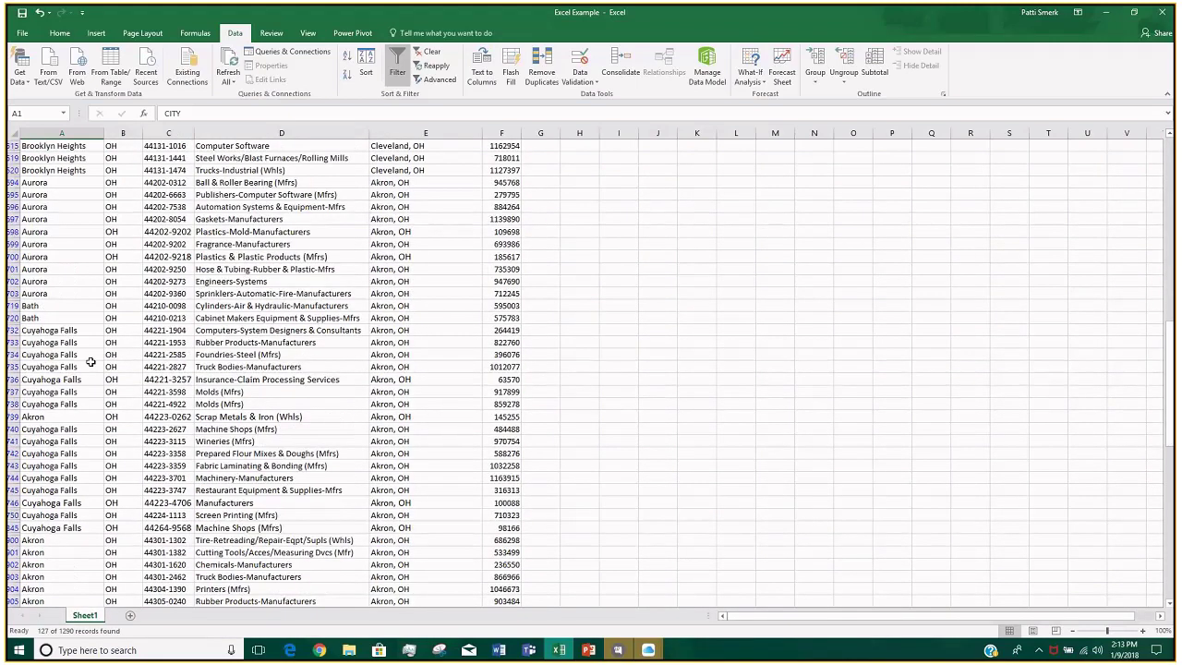
{"action": "scroll", "coordinate": [91, 361], "scroll_direction": "down", "scroll_amount": 2}
{"action": "scroll", "coordinate": [91, 361], "scroll_direction": "down", "scroll_amount": 1}
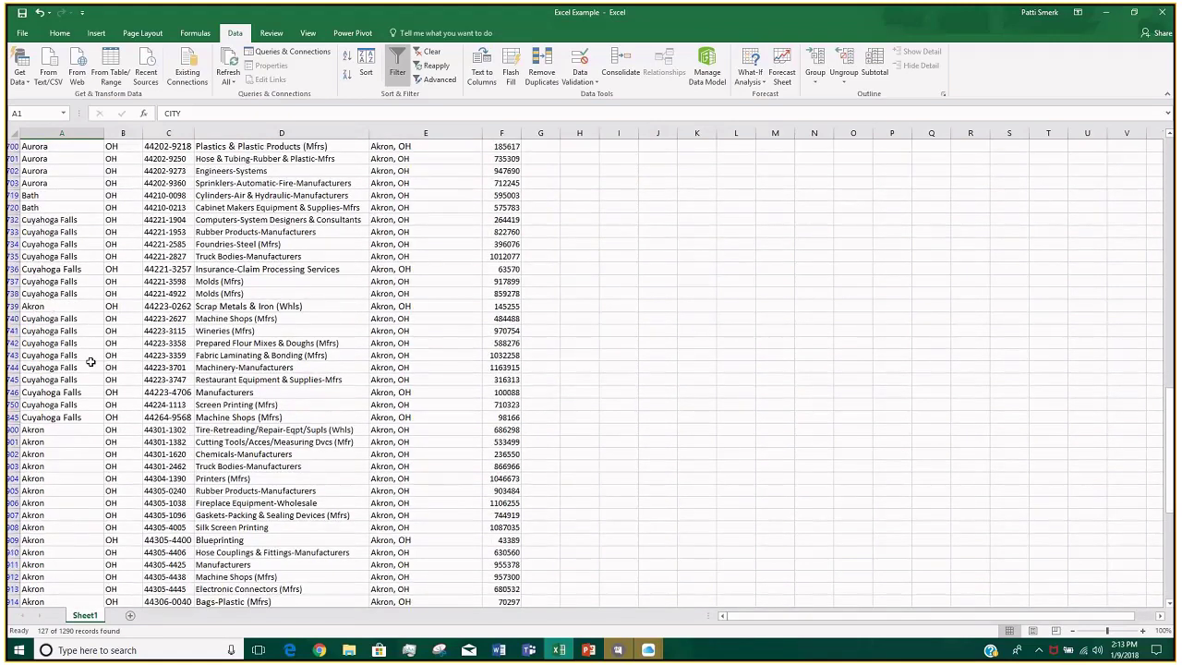
{"action": "scroll", "coordinate": [90, 361], "scroll_direction": "down", "scroll_amount": 5}
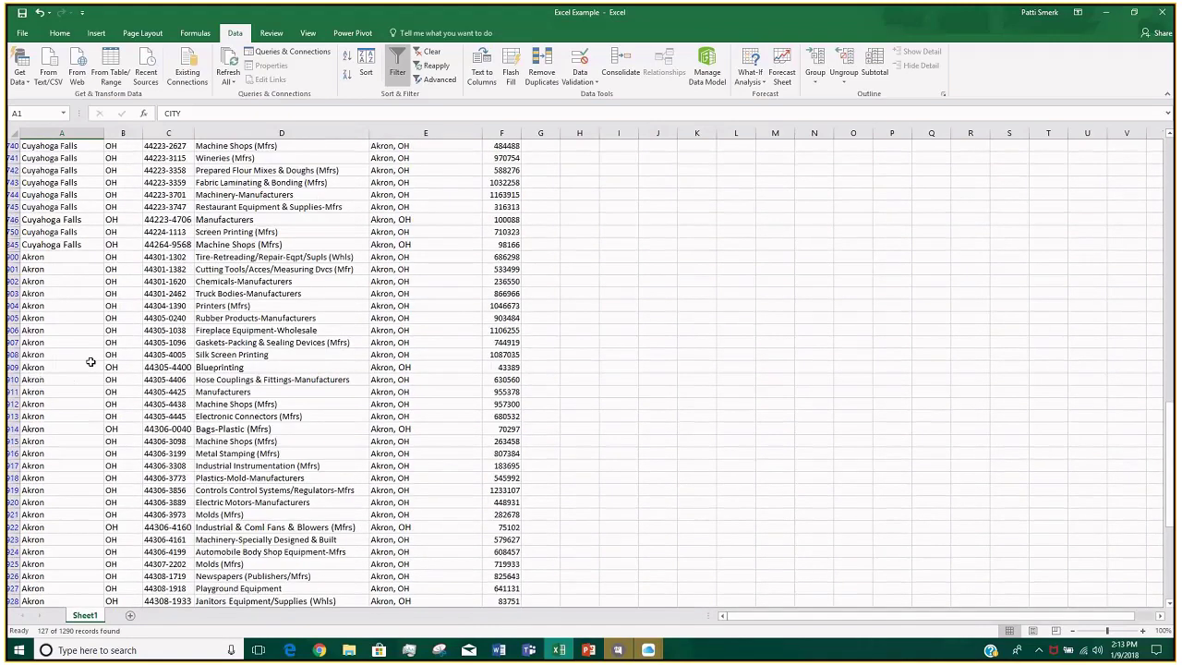
{"action": "scroll", "coordinate": [90, 361], "scroll_direction": "down", "scroll_amount": 15}
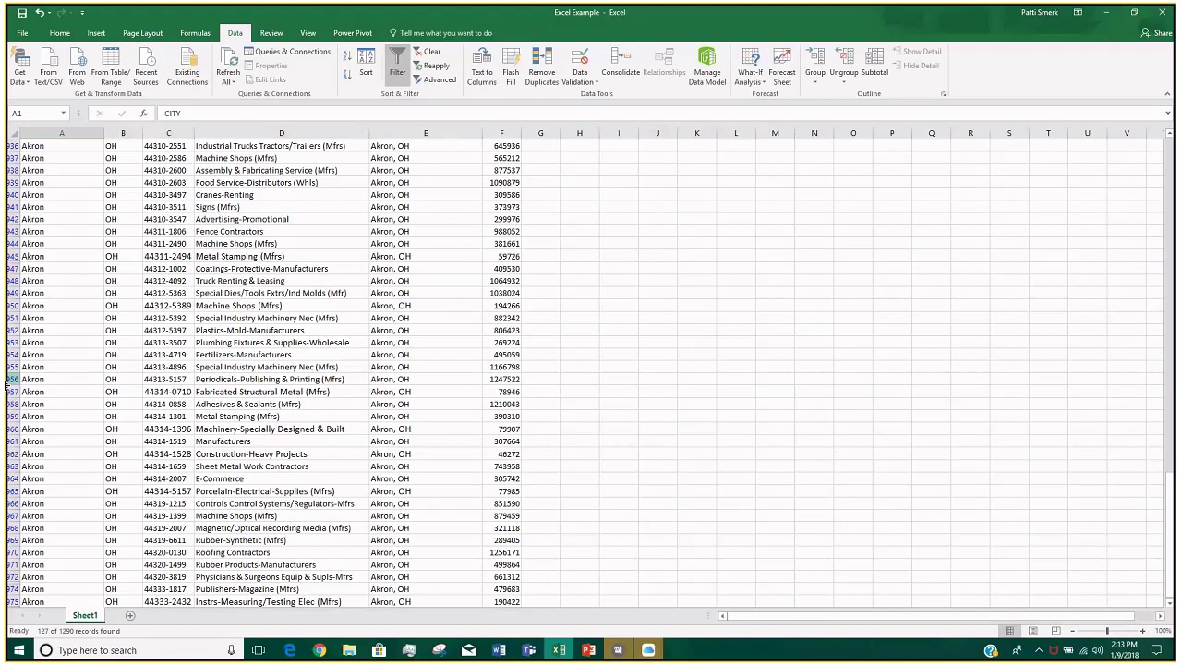
{"action": "scroll", "coordinate": [11, 343], "scroll_direction": "down", "scroll_amount": 1}
{"action": "scroll", "coordinate": [57, 402], "scroll_direction": "down", "scroll_amount": 5}
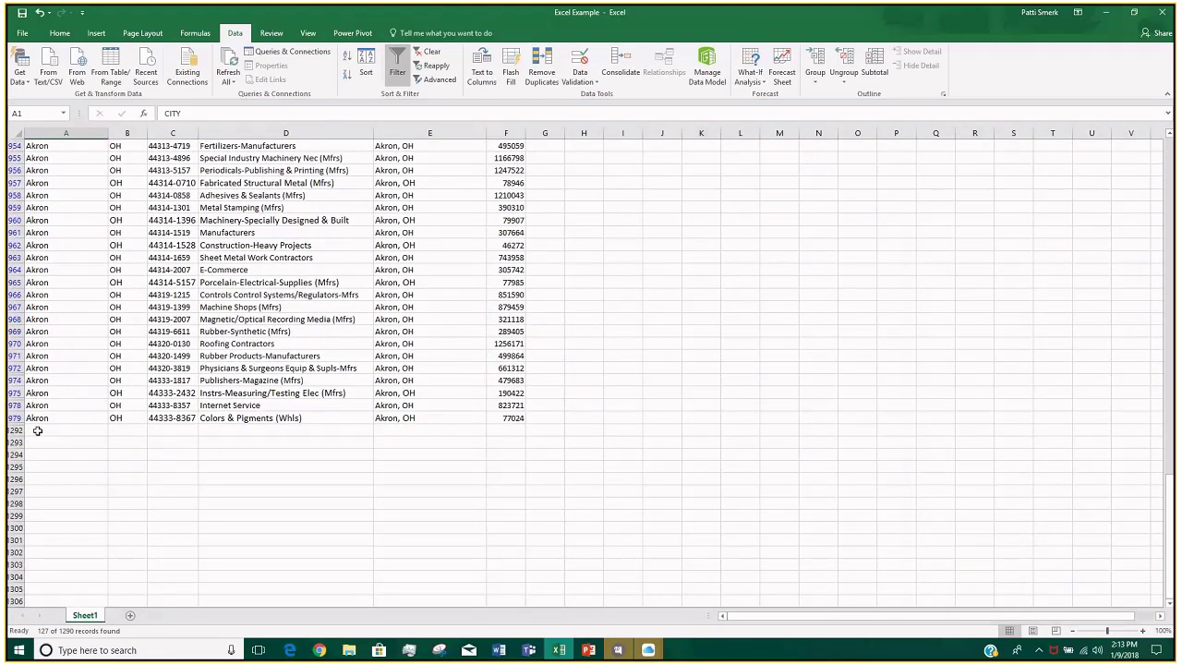
{"action": "scroll", "coordinate": [32, 430], "scroll_direction": "down", "scroll_amount": 5}
{"action": "scroll", "coordinate": [32, 430], "scroll_direction": "up", "scroll_amount": 7}
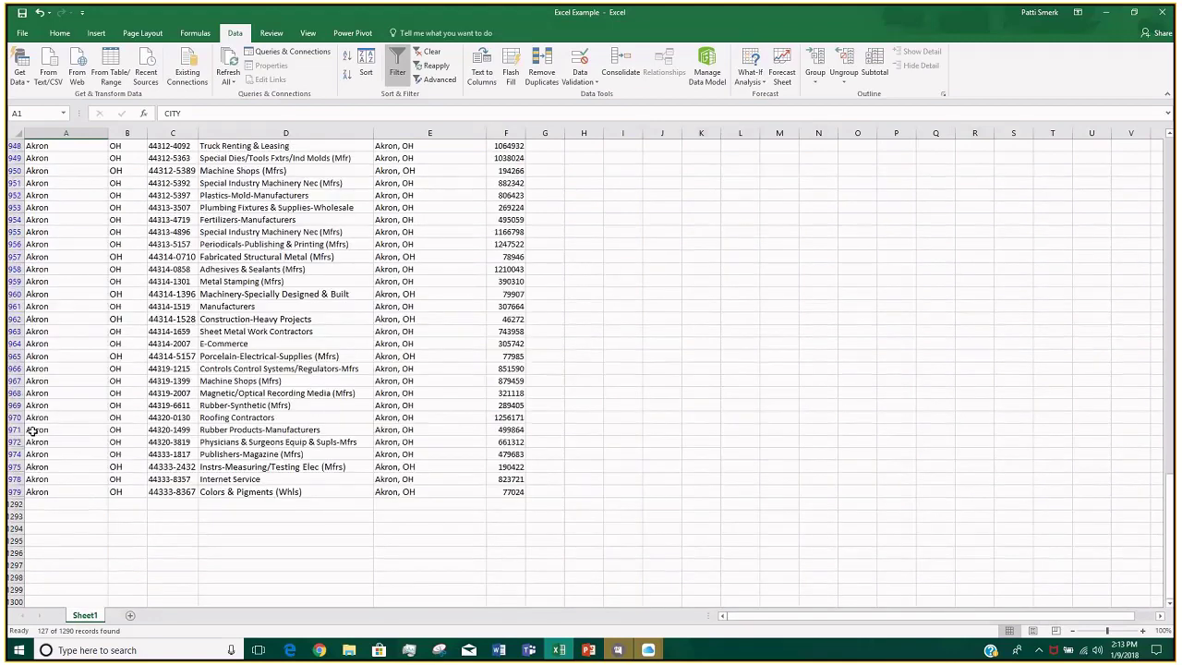
{"action": "scroll", "coordinate": [139, 450], "scroll_direction": "up", "scroll_amount": 12}
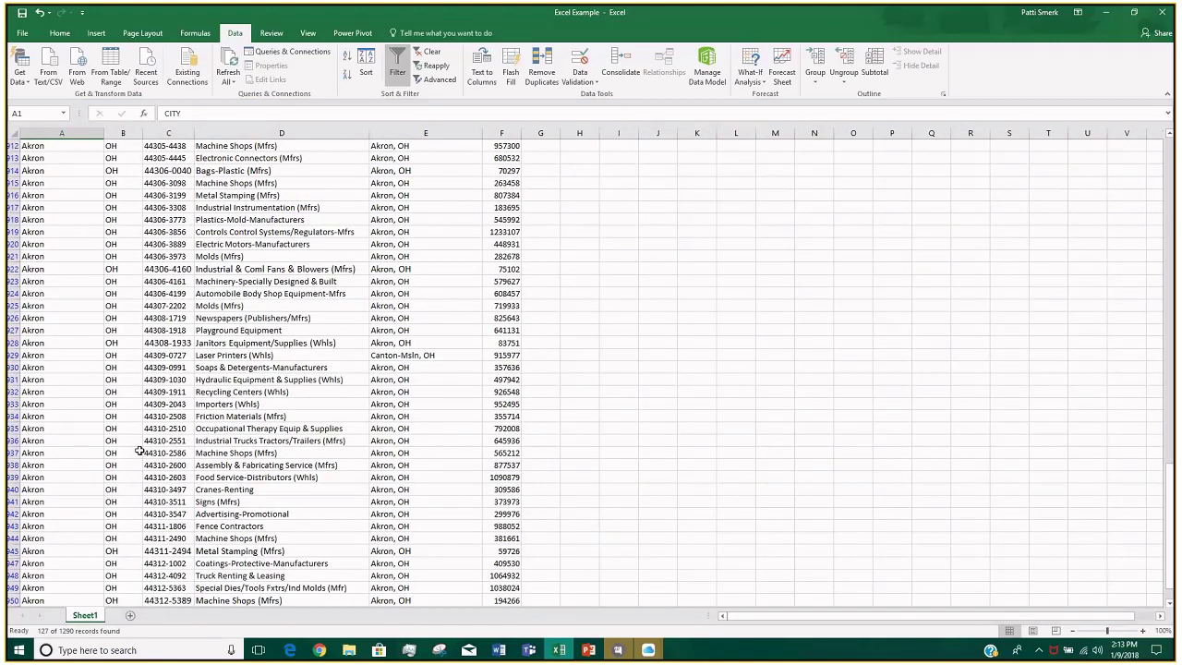
{"action": "scroll", "coordinate": [139, 450], "scroll_direction": "up", "scroll_amount": 20}
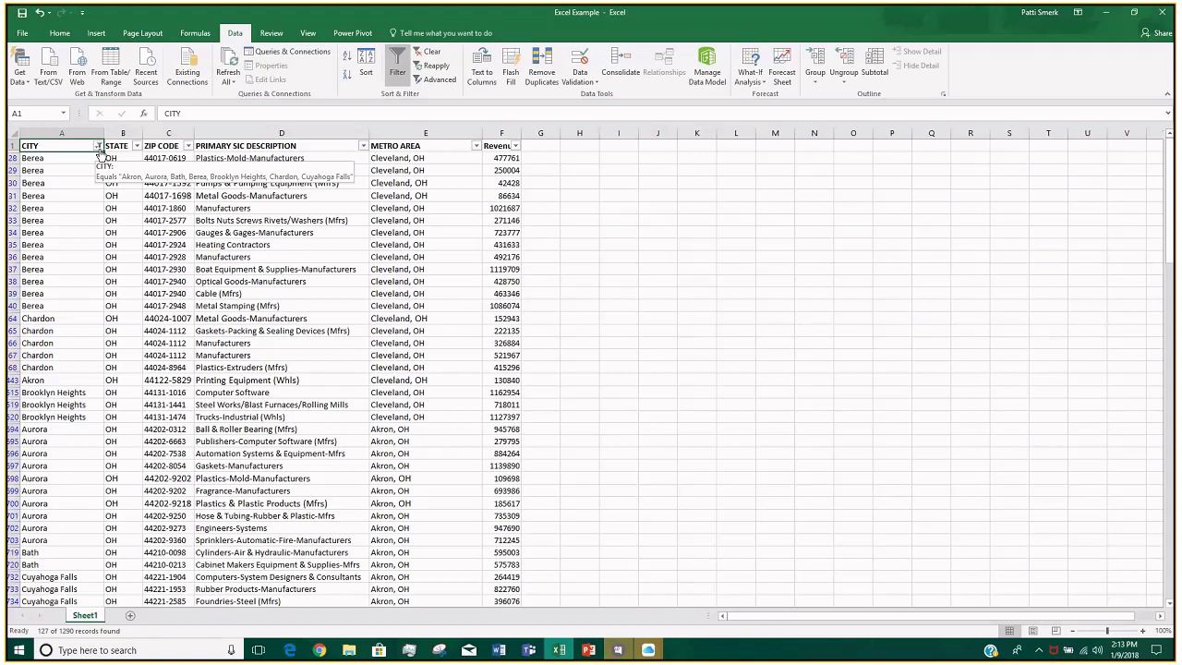
Re-tick (Select All) in the CITY filter so all 1290 records show again
{"action": "left_click", "coordinate": [98, 146]}
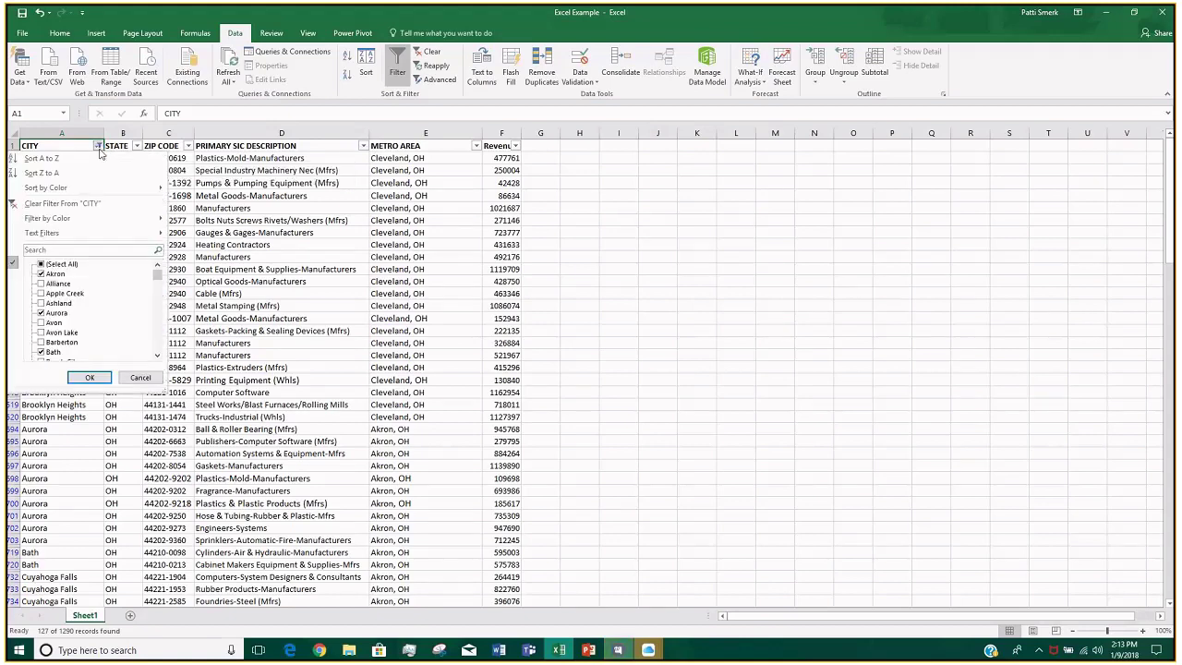
{"action": "left_click", "coordinate": [39, 265]}
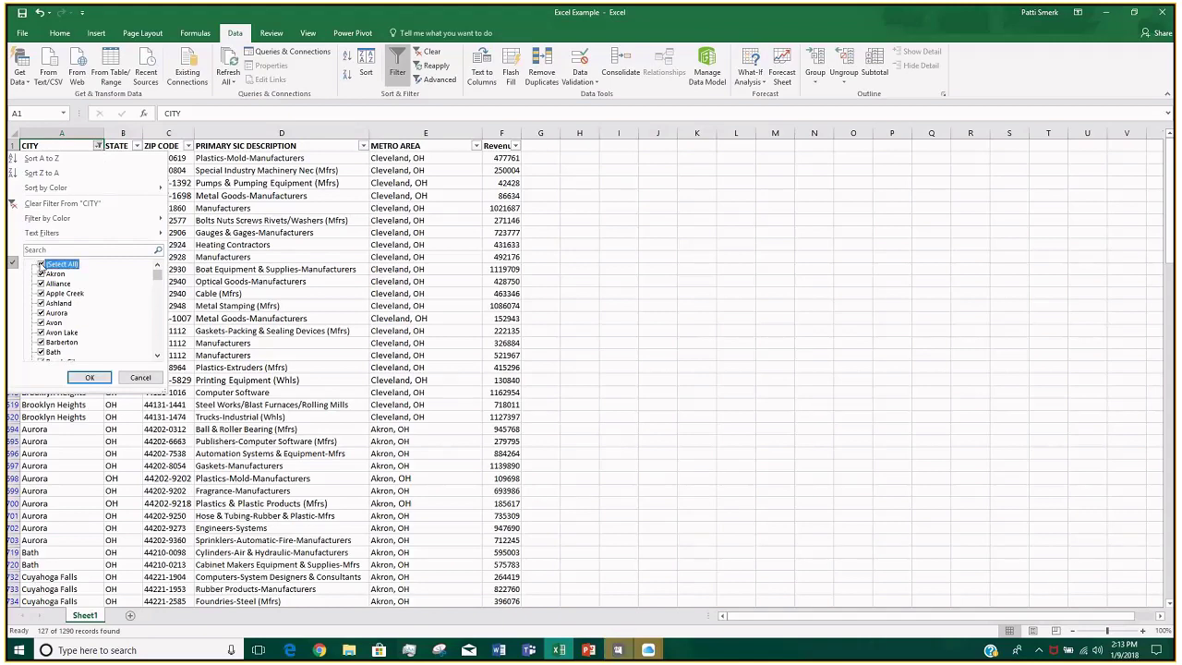
{"action": "left_click_drag", "start_coordinate": [157, 274], "coordinate": [159, 347]}
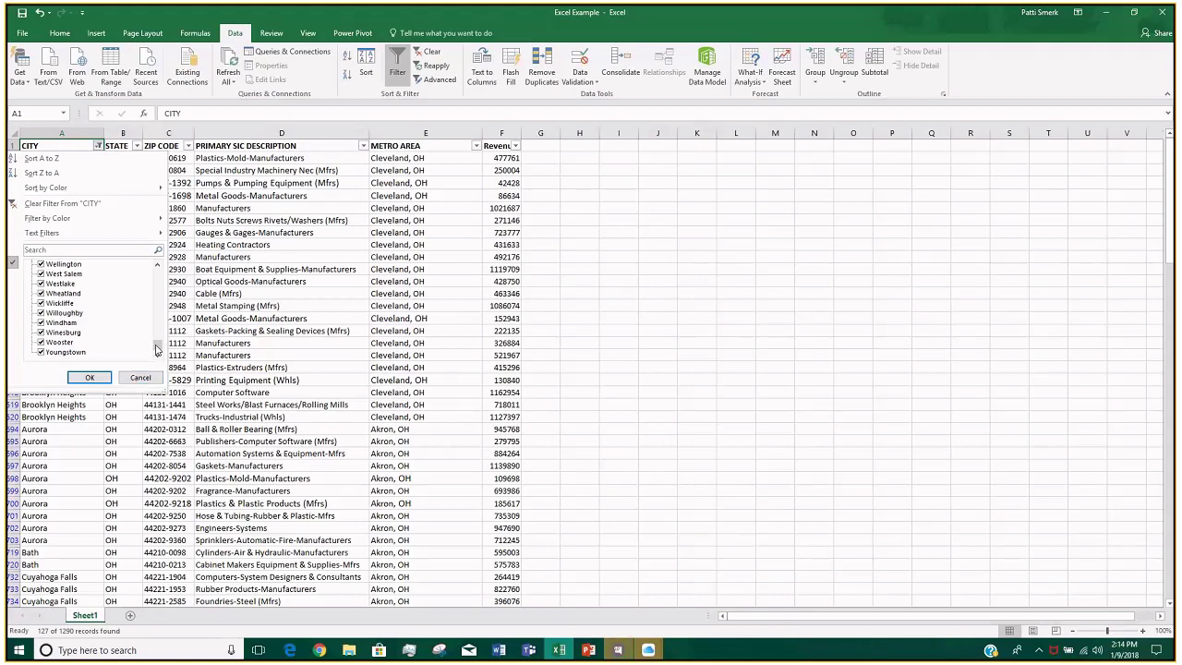
{"action": "left_click", "coordinate": [284, 368]}
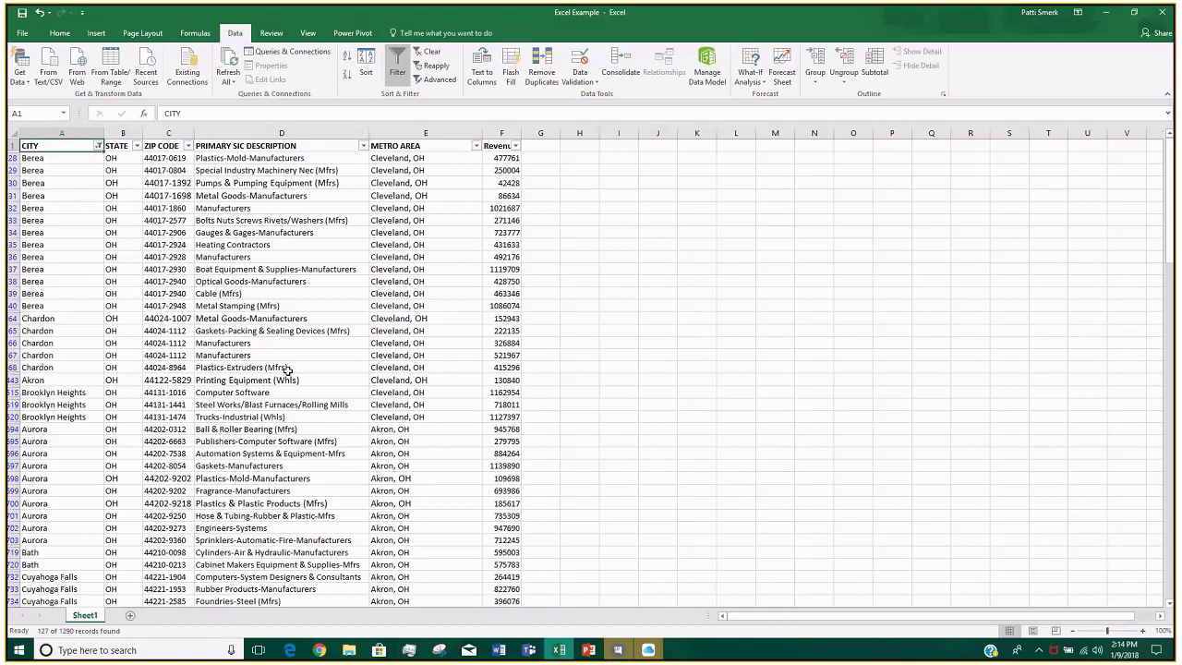
{"action": "left_click", "coordinate": [98, 146]}
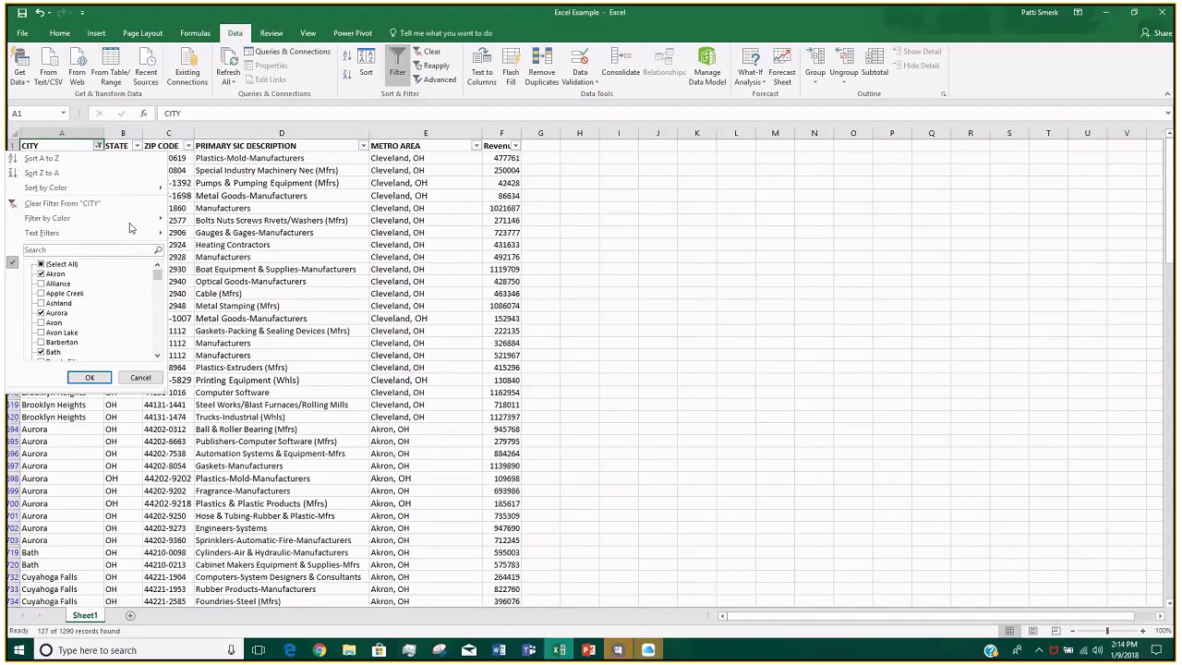
{"action": "left_click", "coordinate": [93, 378]}
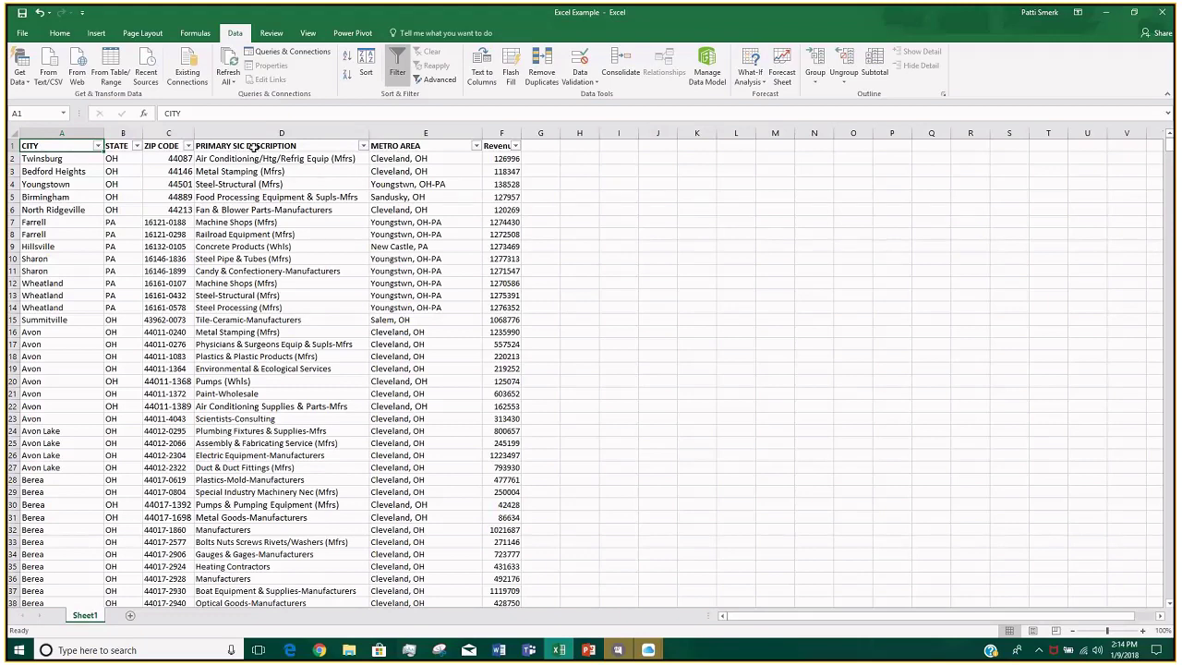
Filter PRIMARY SIC DESCRIPTION to Chemicals-Manufacturers only, leaving 5 of 1290 records
{"action": "left_click", "coordinate": [362, 145]}
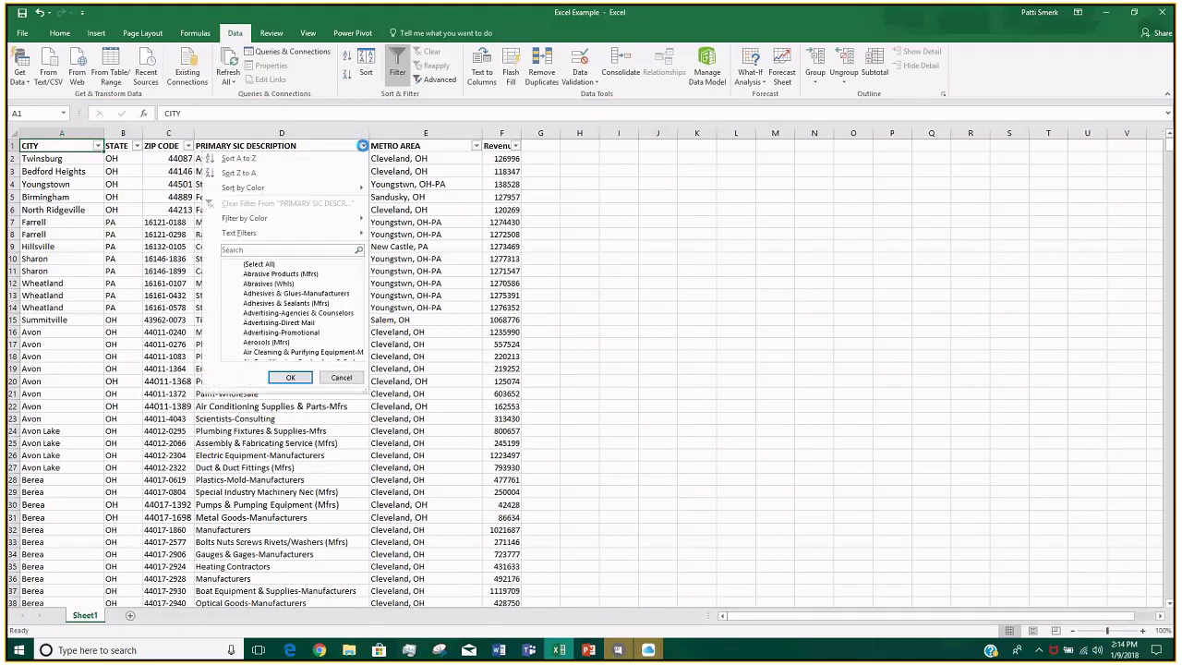
{"action": "left_click", "coordinate": [237, 265]}
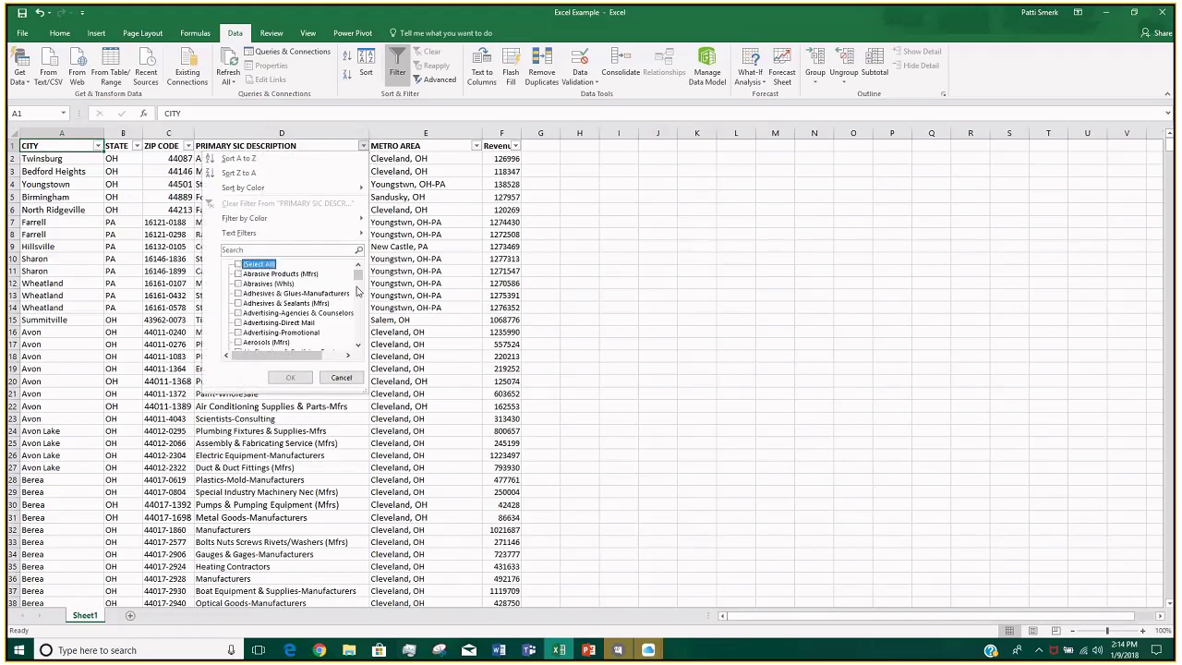
{"action": "left_click_drag", "start_coordinate": [358, 275], "coordinate": [358, 290]}
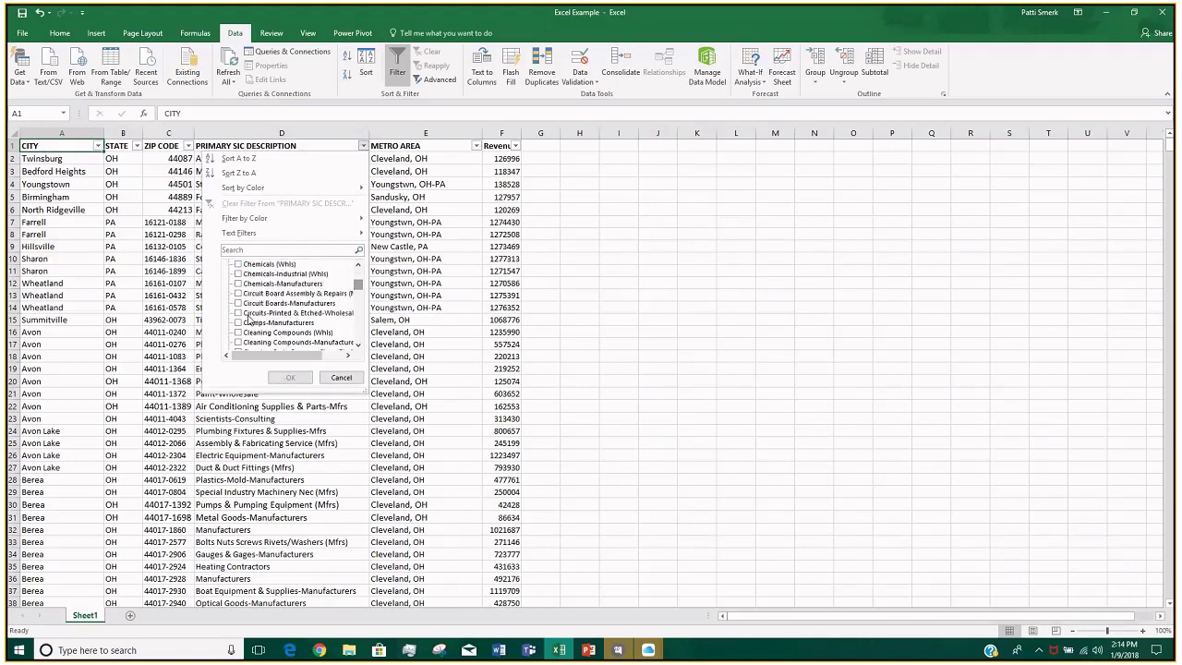
{"action": "left_click", "coordinate": [238, 283]}
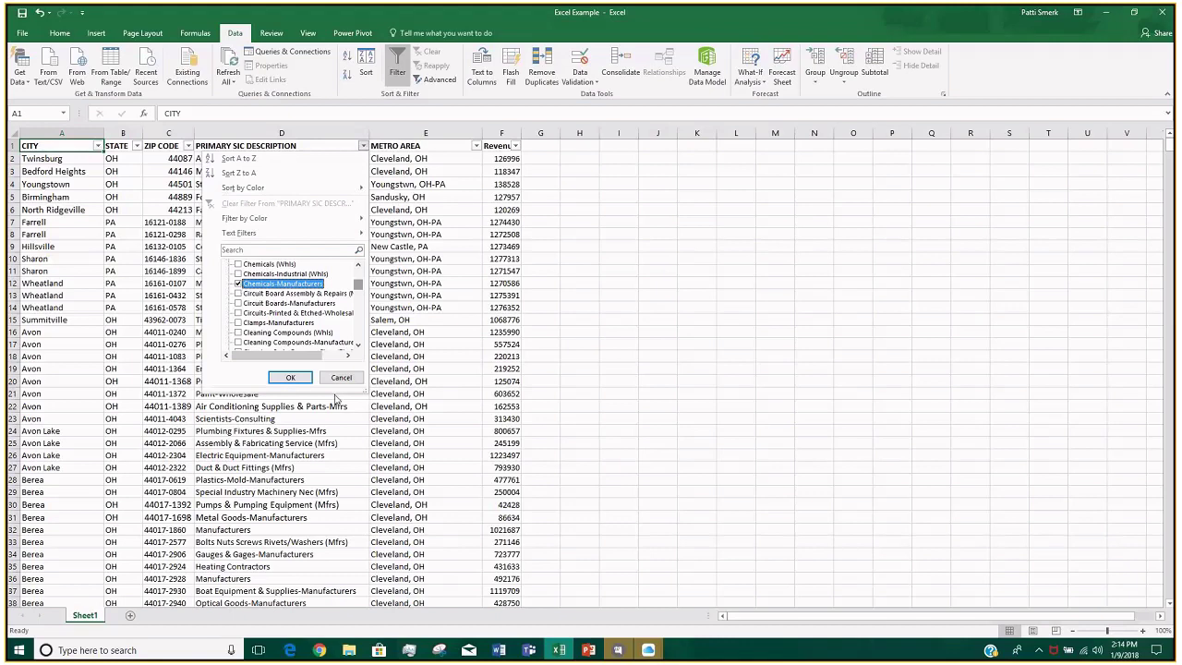
{"action": "left_click", "coordinate": [305, 377]}
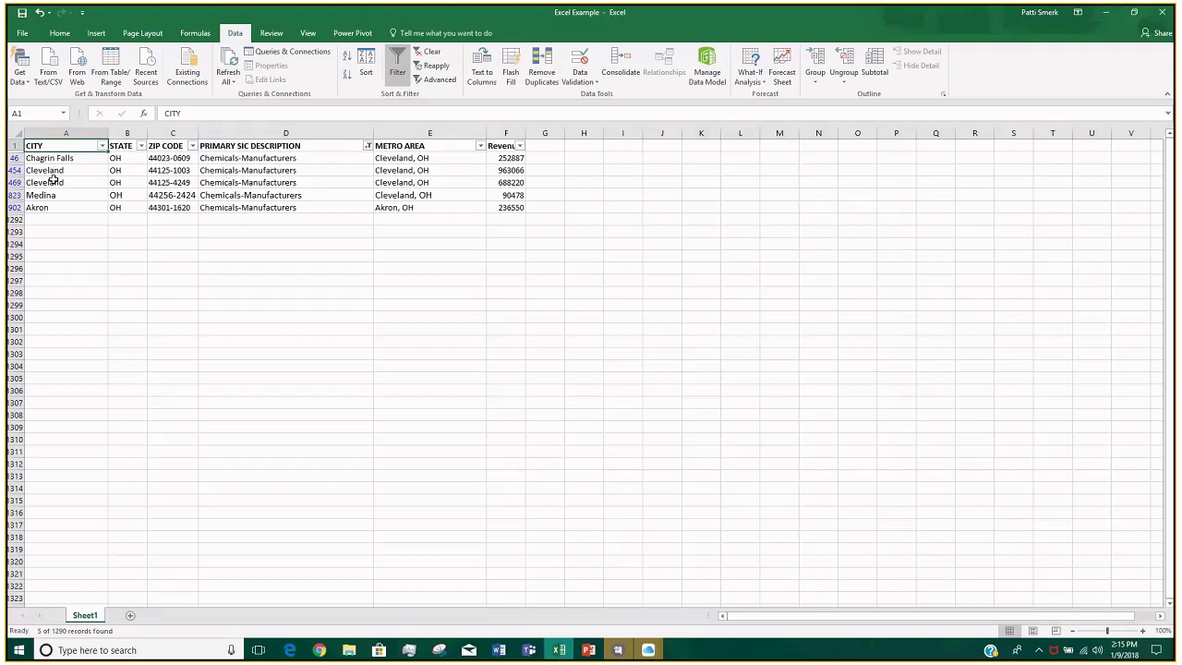
Filter the CITY column to show only Cleveland listings
{"action": "left_click", "coordinate": [102, 146]}
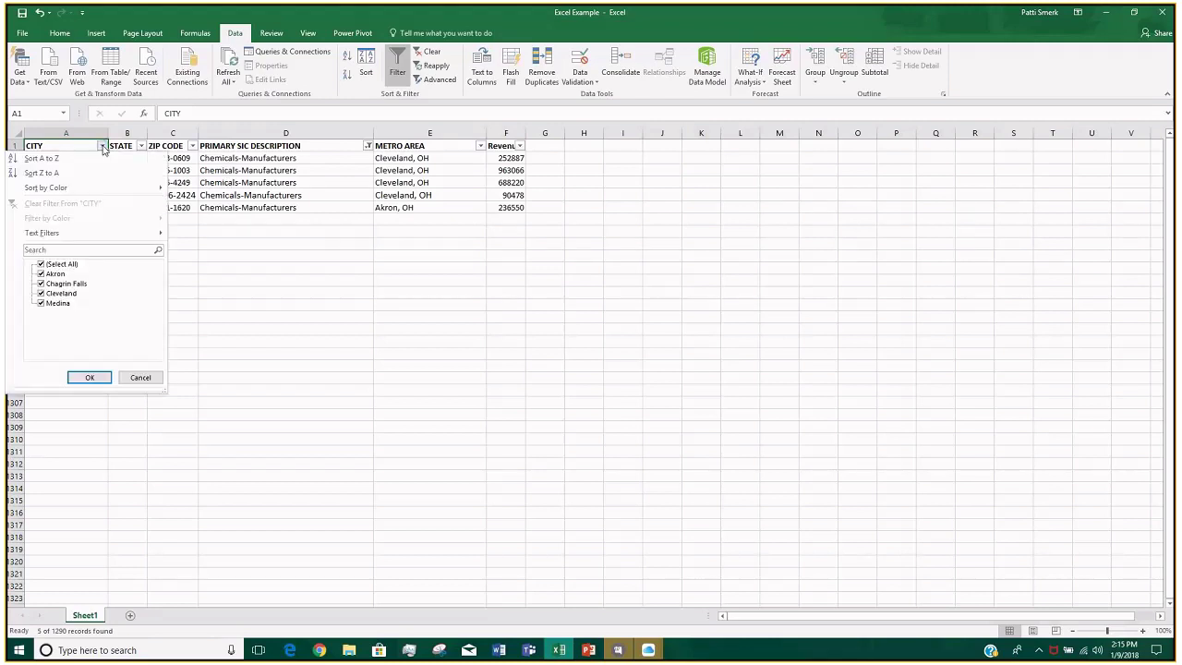
{"action": "left_click", "coordinate": [40, 264]}
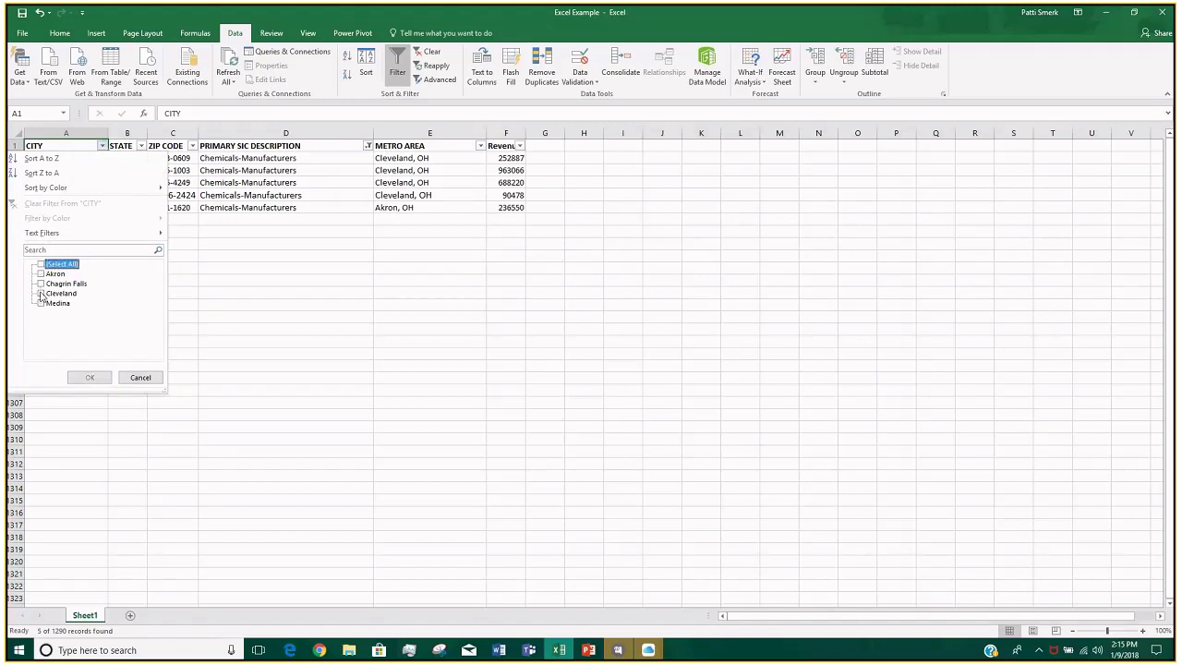
{"action": "left_click", "coordinate": [40, 293]}
{"action": "left_click", "coordinate": [86, 378]}
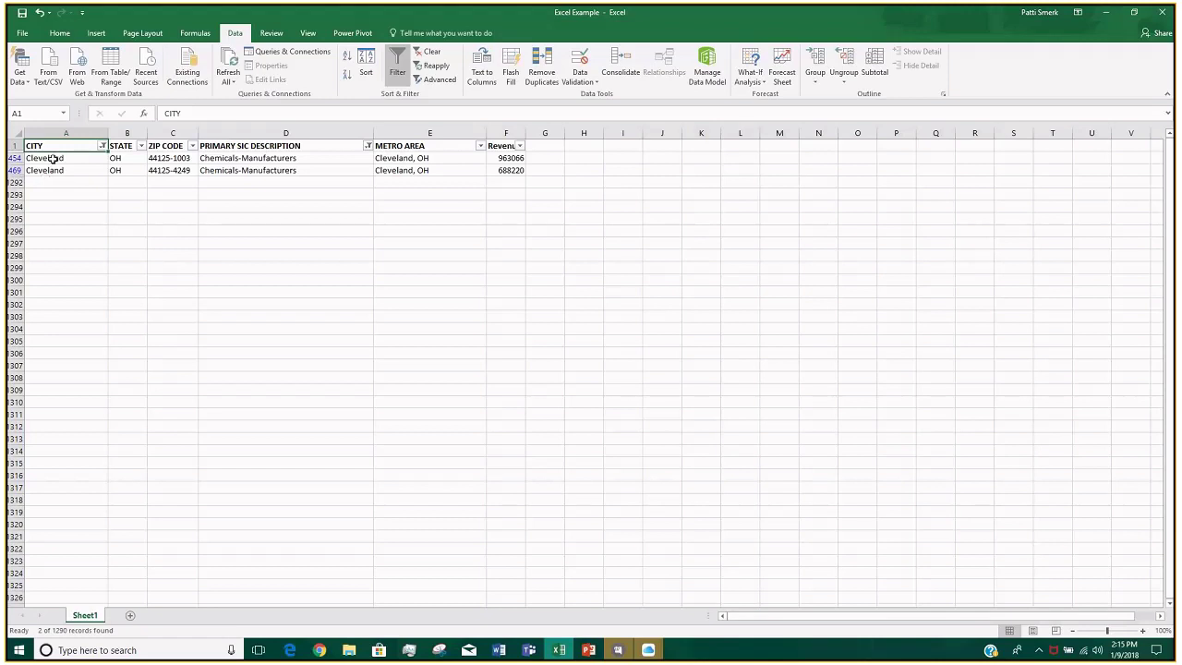
Cancel the description filter and clear all filters from the business list
{"action": "left_click", "coordinate": [368, 146]}
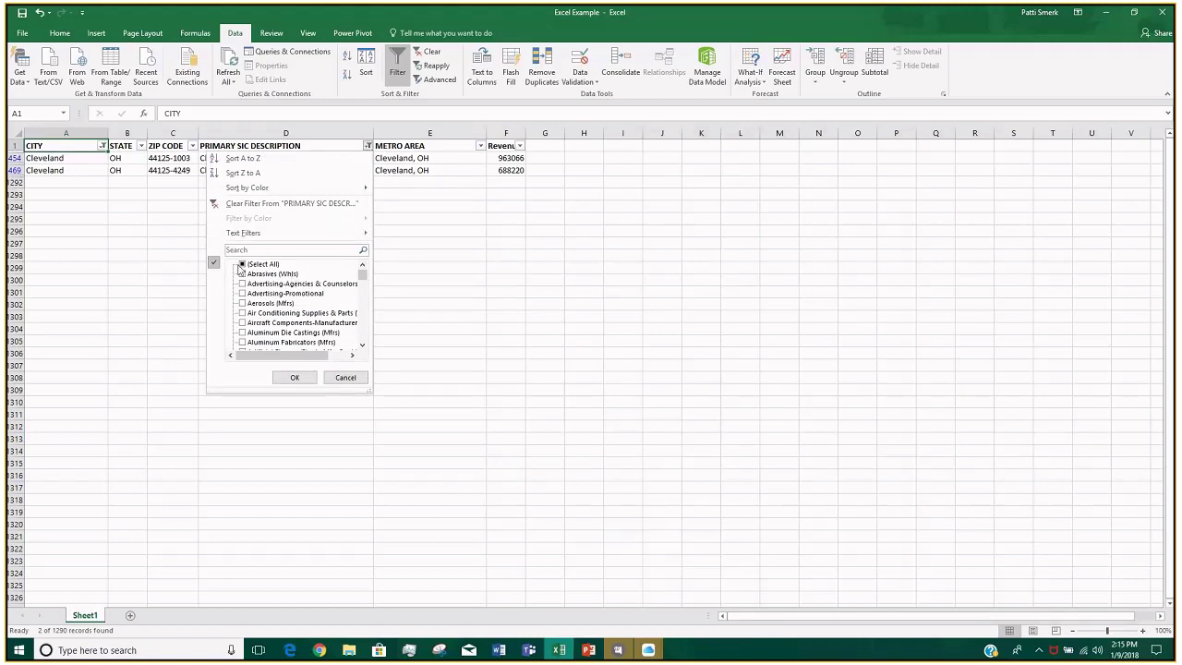
{"action": "left_click", "coordinate": [243, 264]}
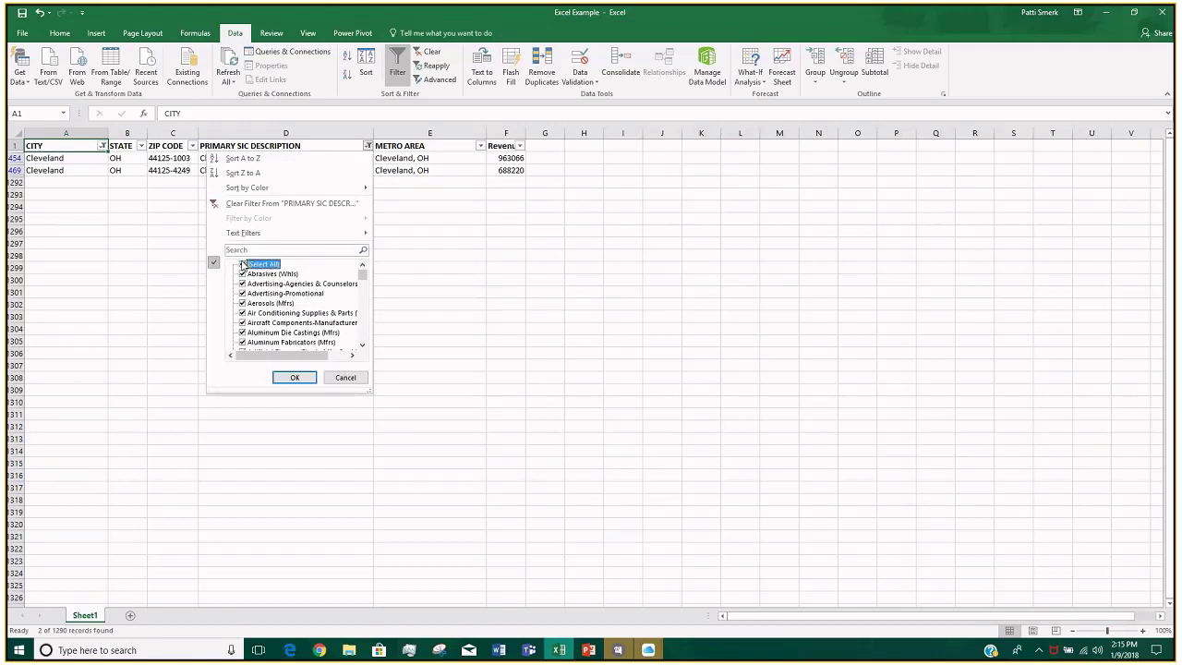
{"action": "left_click", "coordinate": [339, 380]}
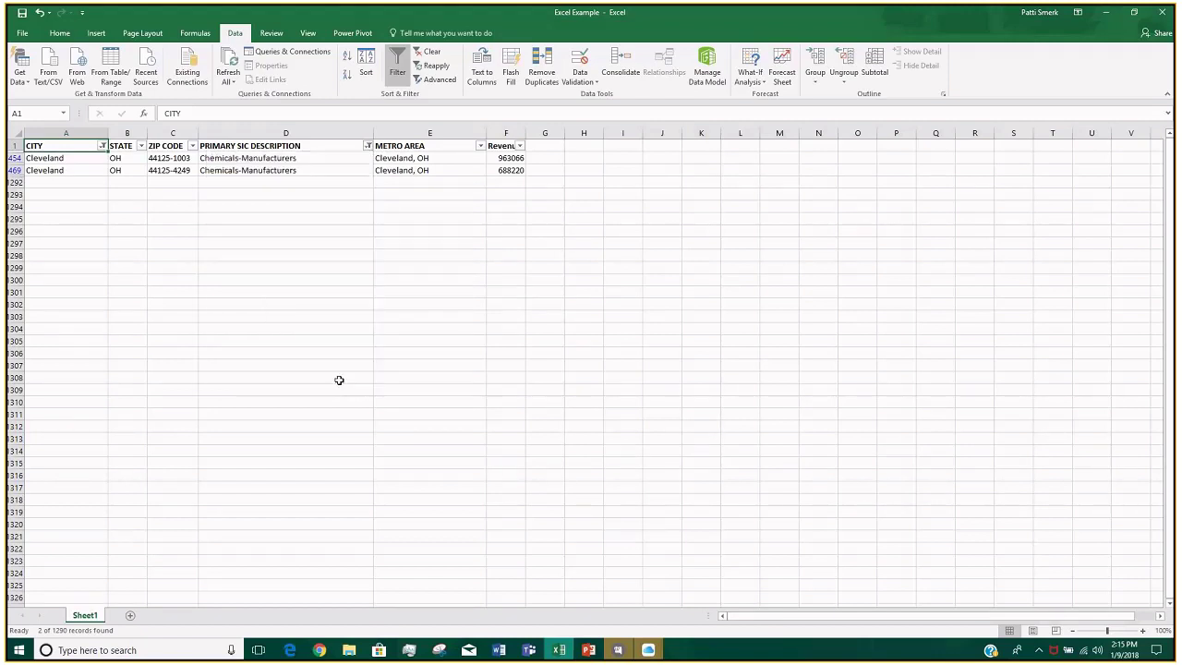
{"action": "left_click", "coordinate": [426, 54]}
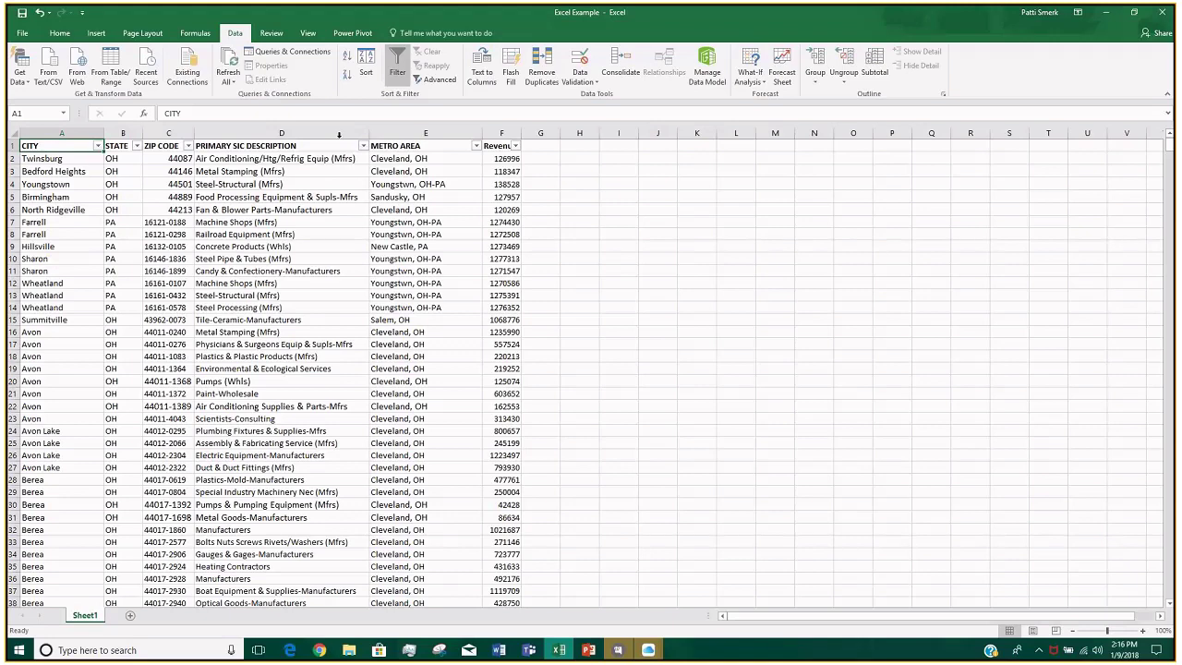
Filter METRO AREA to New Castle, PA only
{"action": "left_click", "coordinate": [475, 145]}
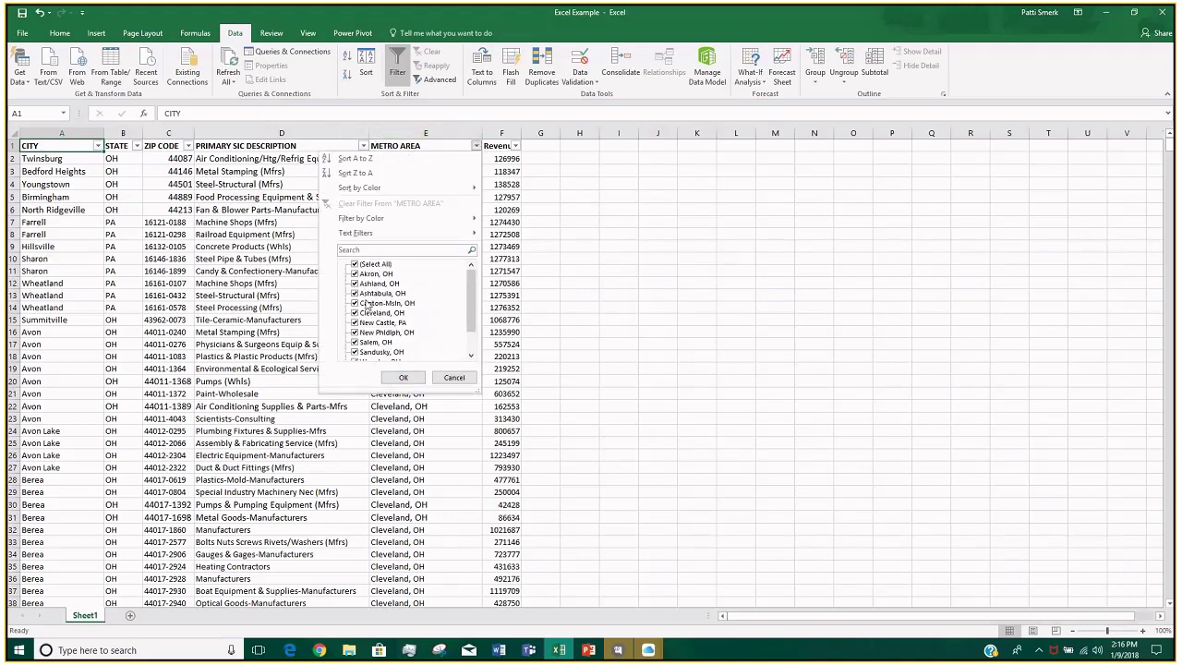
{"action": "left_click", "coordinate": [370, 264]}
{"action": "left_click", "coordinate": [378, 313]}
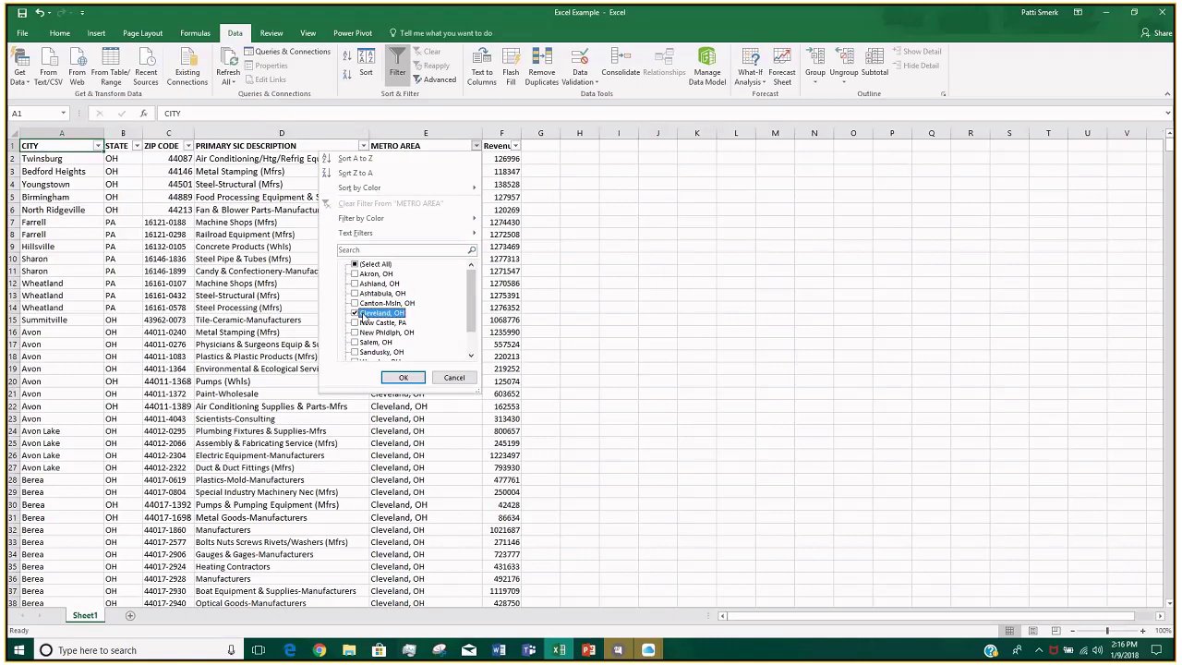
{"action": "left_click", "coordinate": [362, 314]}
{"action": "left_click", "coordinate": [364, 322]}
{"action": "left_click", "coordinate": [402, 378]}
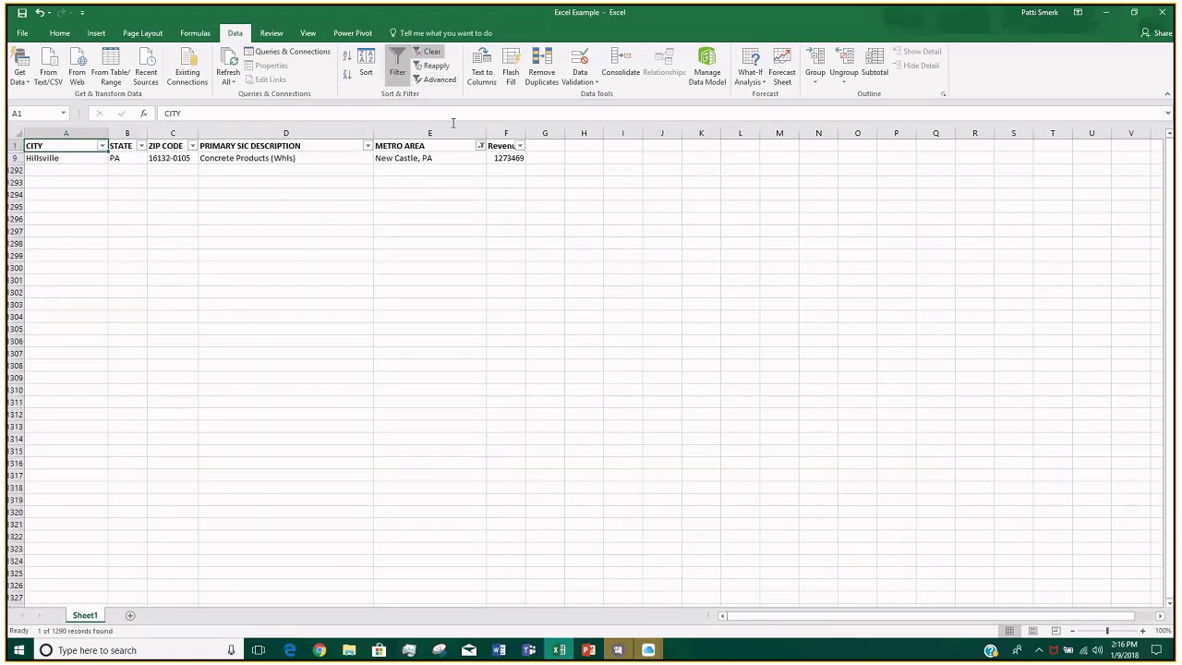
Switch the METRO AREA filter to Canton-Msln, OH, showing 100 of 1290 records
{"action": "left_click", "coordinate": [480, 146]}
{"action": "left_click", "coordinate": [359, 322]}
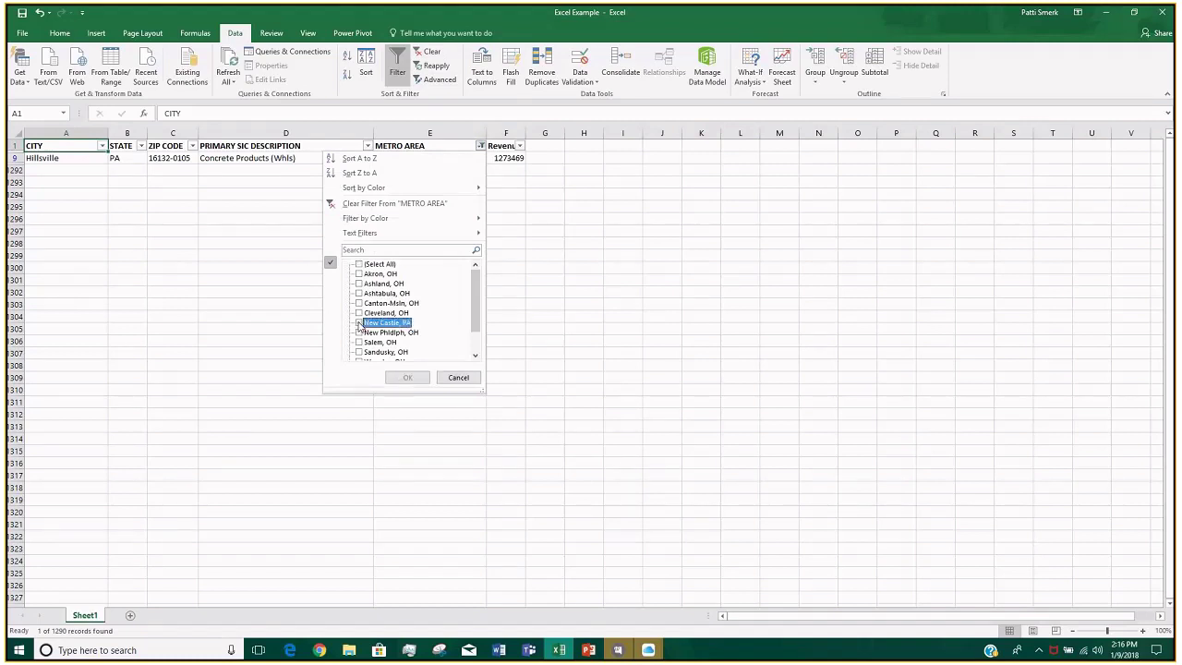
{"action": "left_click", "coordinate": [359, 302]}
{"action": "left_click", "coordinate": [403, 377]}
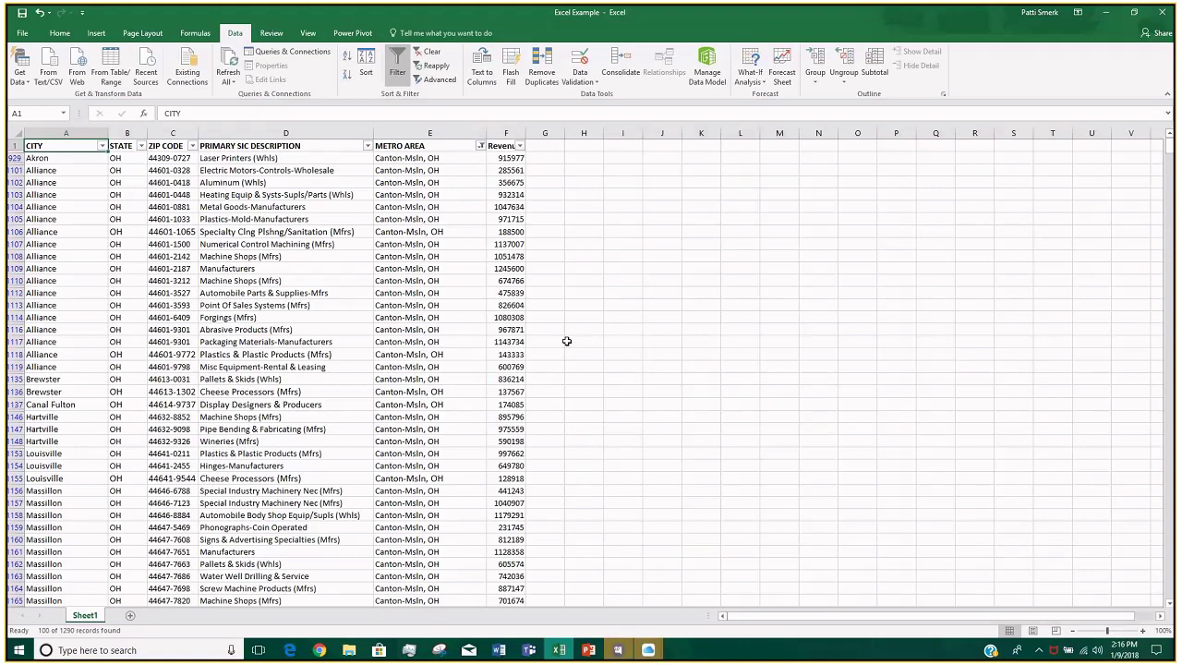
Select the whole sheet of filtered Canton-Msln, OH listings and copy them with Ctrl+C
{"action": "scroll", "coordinate": [240, 284], "scroll_direction": "down", "scroll_amount": 3}
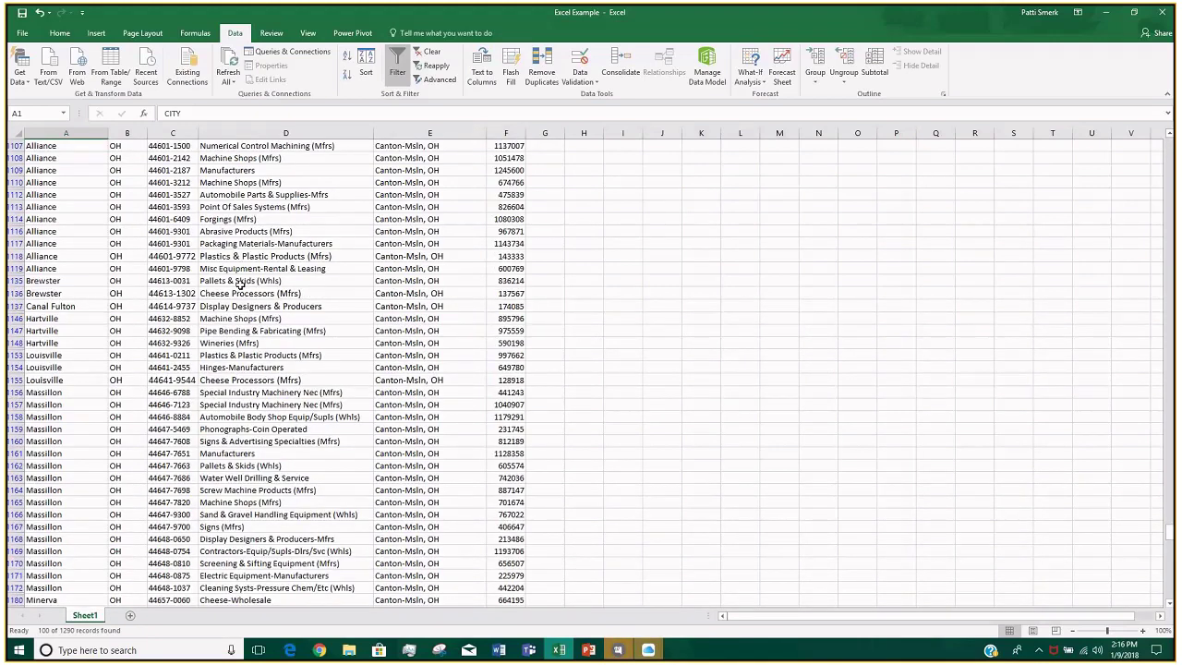
{"action": "scroll", "coordinate": [240, 283], "scroll_direction": "down", "scroll_amount": 2}
{"action": "left_click_drag", "start_coordinate": [14, 232], "coordinate": [14, 502]}
{"action": "left_click", "coordinate": [11, 133]}
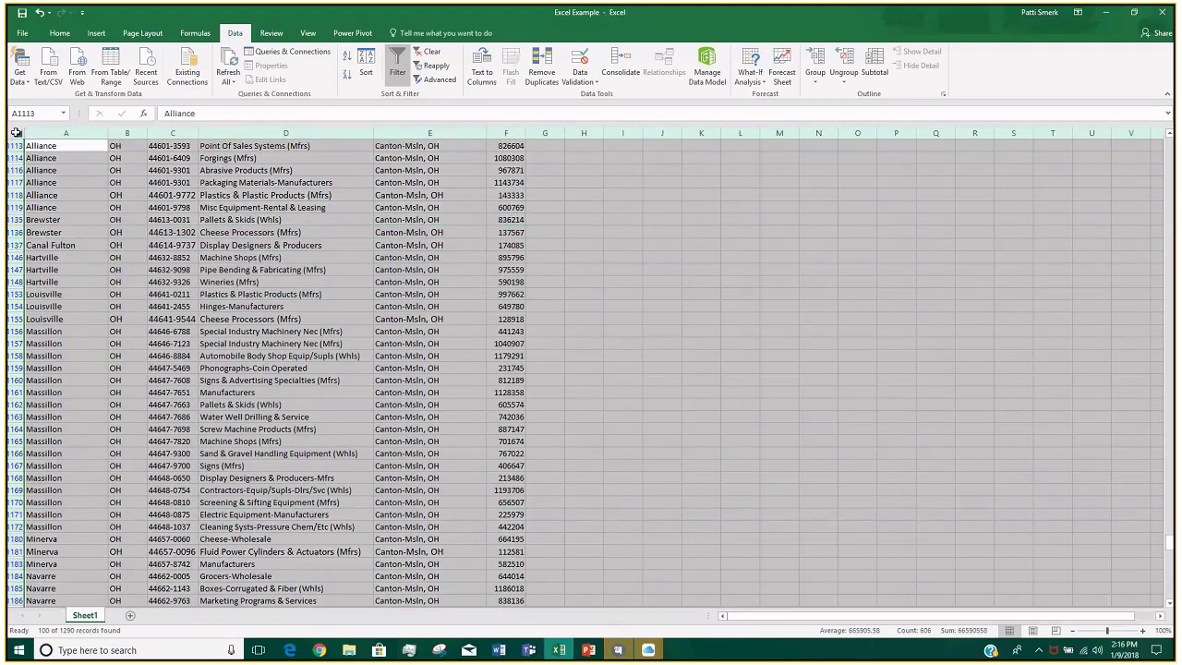
{"action": "scroll", "coordinate": [249, 354], "scroll_direction": "down", "scroll_amount": 2}
{"action": "scroll", "coordinate": [249, 354], "scroll_direction": "up", "scroll_amount": 6}
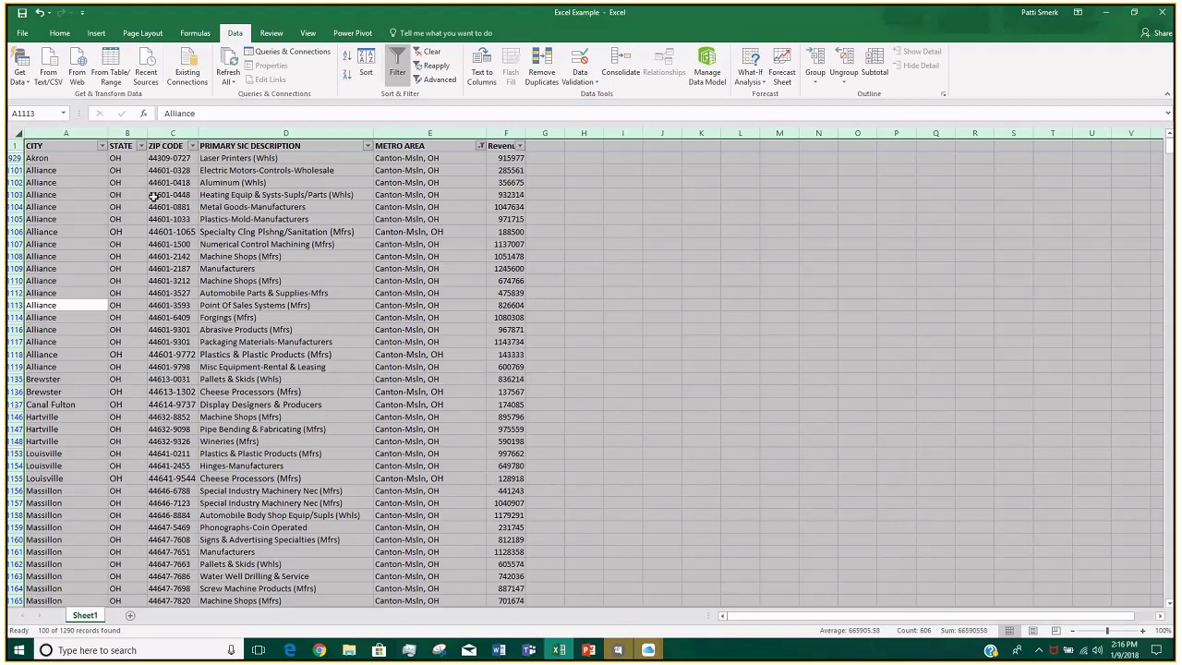
{"action": "key", "text": "ctrl+c"}
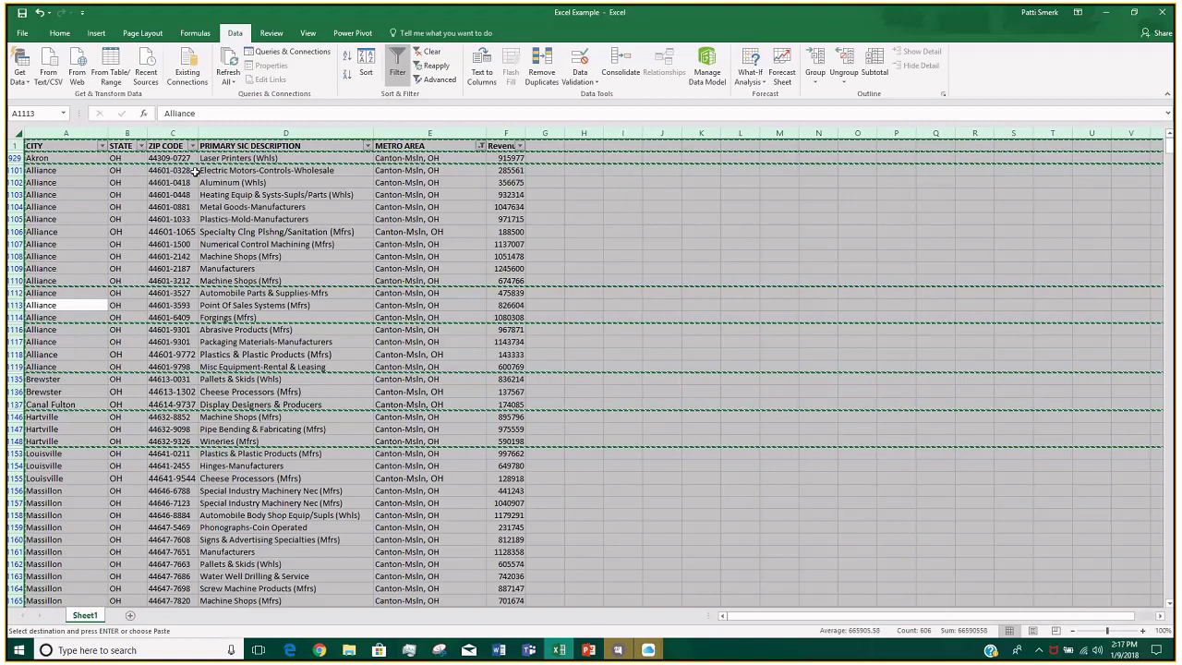
Add a new Sheet2 and paste the copied Canton-Msln listings into it
{"action": "left_click", "coordinate": [131, 616]}
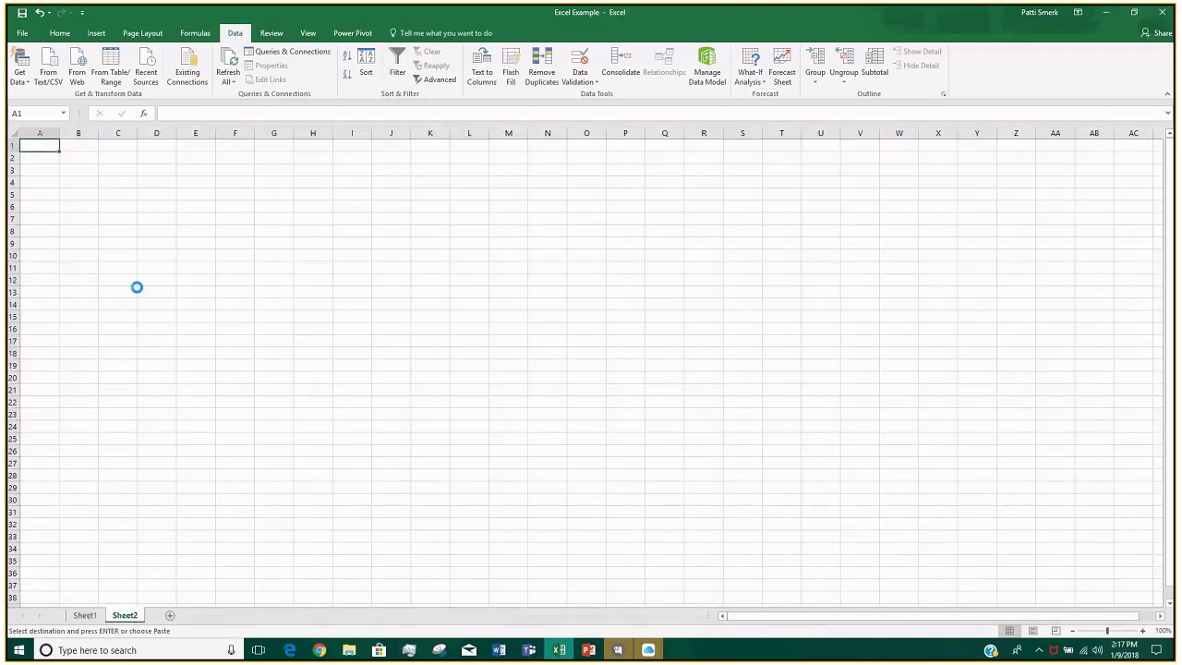
{"action": "key", "text": "Return"}
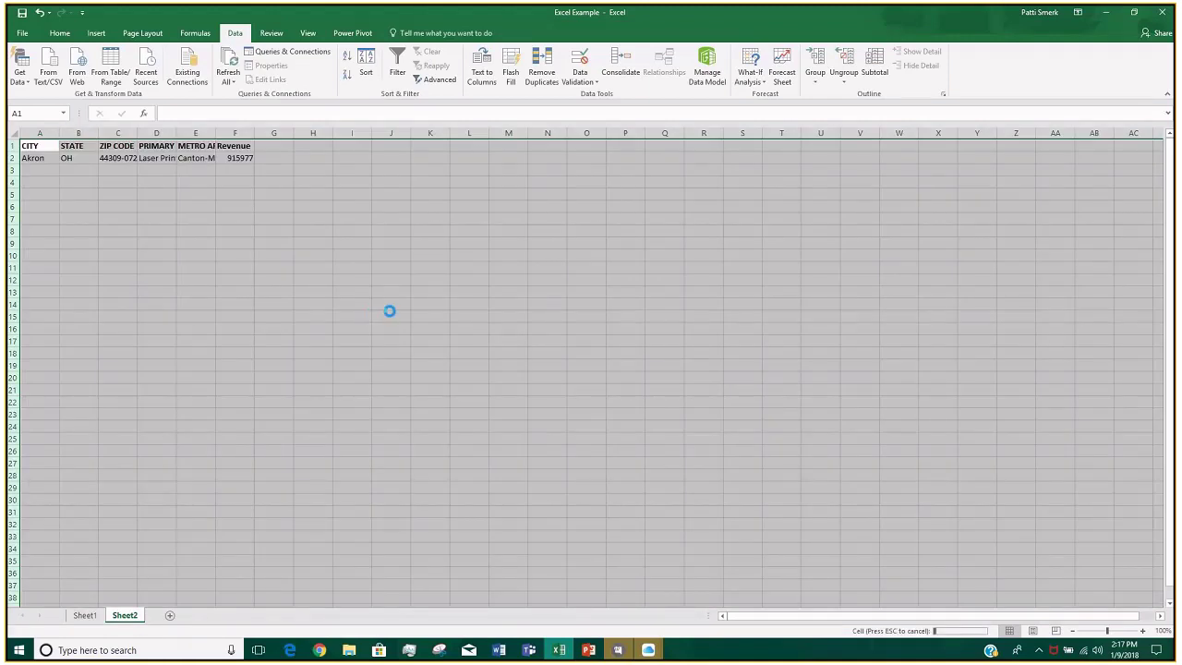
{"action": "left_click", "coordinate": [67, 214]}
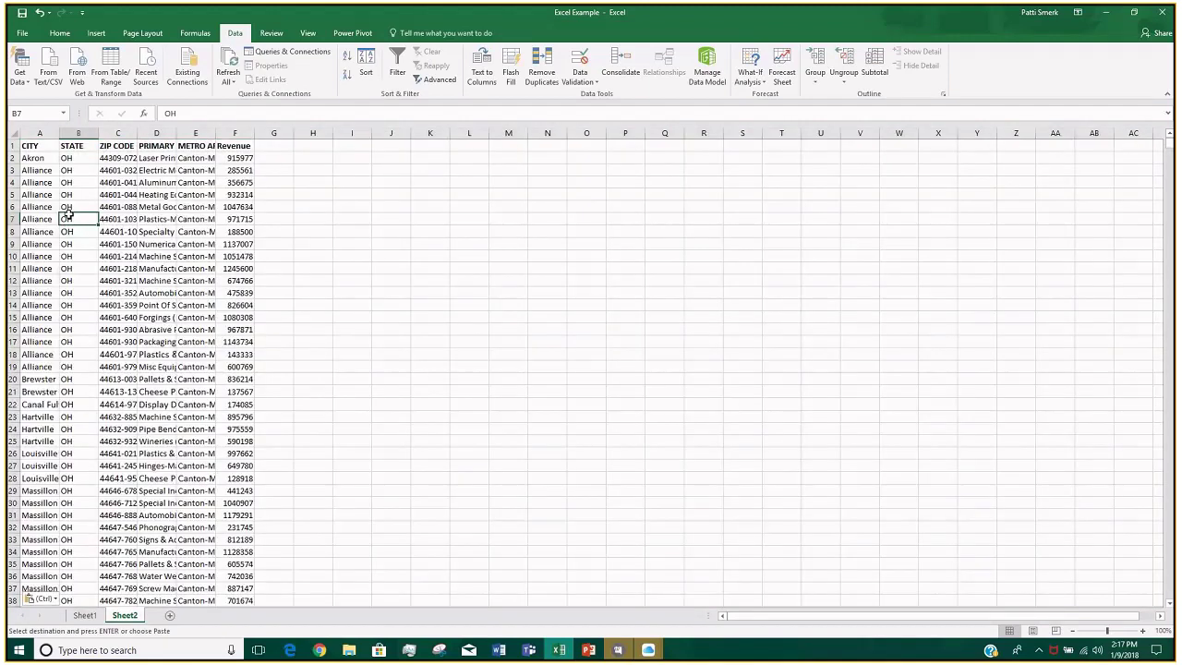
Autofit columns C, A and D on Sheet2, then go back to Sheet1
{"action": "double_click", "coordinate": [136, 135]}
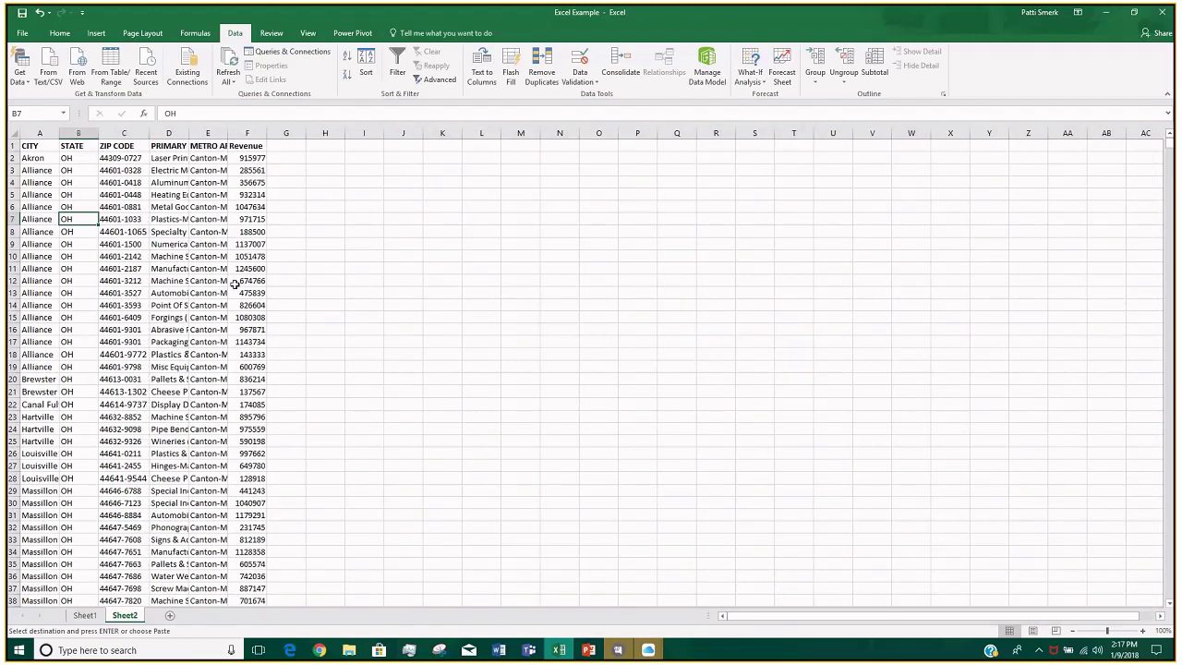
{"action": "scroll", "coordinate": [236, 283], "scroll_direction": "down", "scroll_amount": 20}
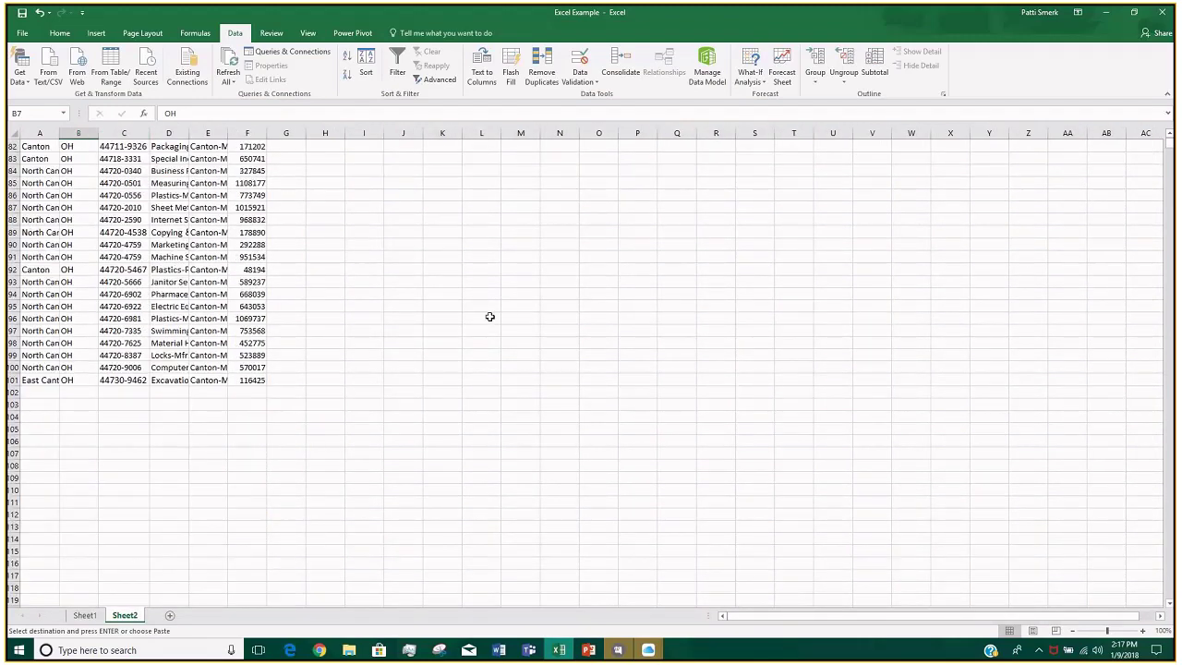
{"action": "scroll", "coordinate": [547, 343], "scroll_direction": "down", "scroll_amount": 3}
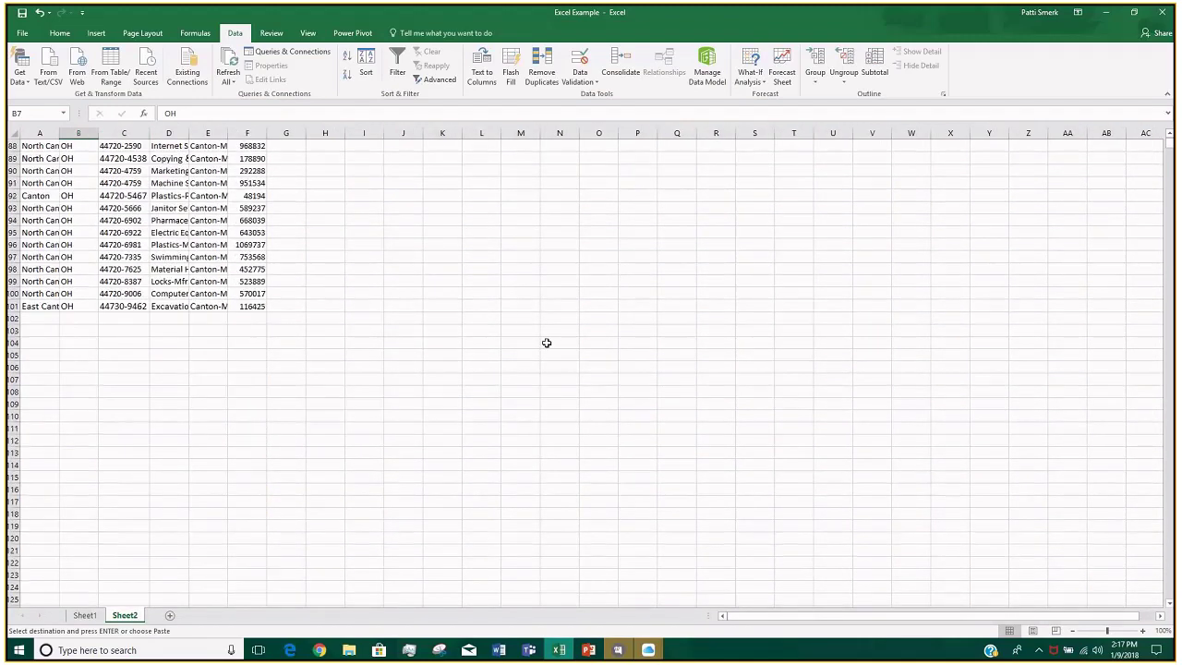
{"action": "double_click", "coordinate": [58, 132]}
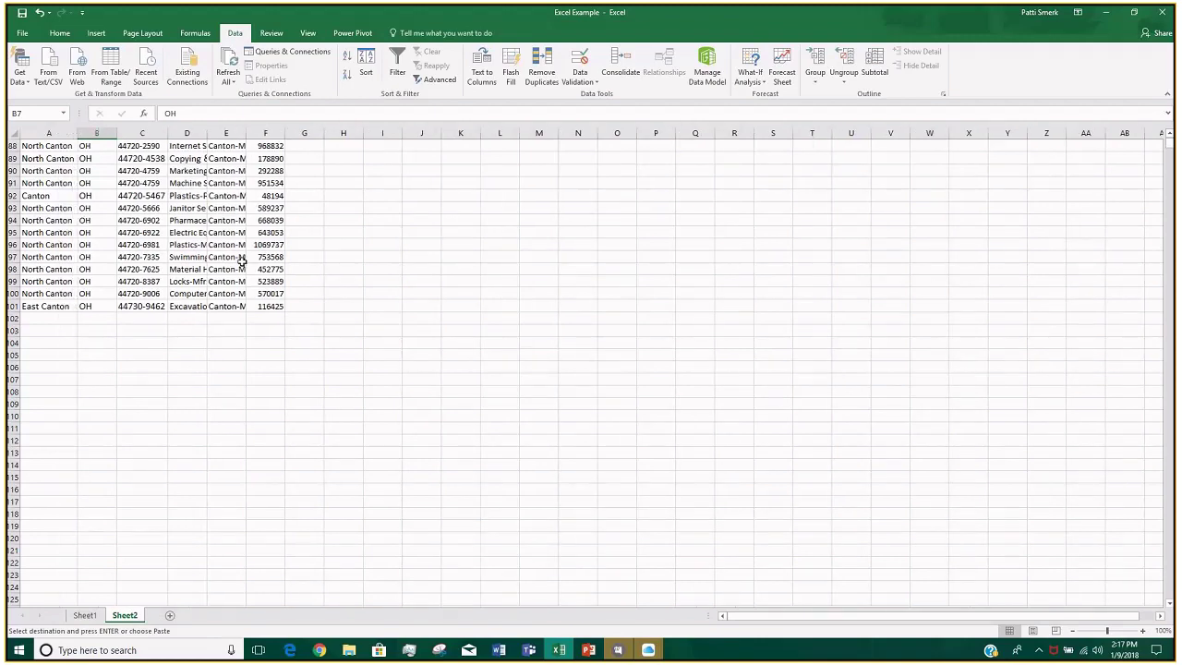
{"action": "scroll", "coordinate": [314, 333], "scroll_direction": "down", "scroll_amount": 1}
{"action": "scroll", "coordinate": [323, 350], "scroll_direction": "up", "scroll_amount": 6}
{"action": "scroll", "coordinate": [326, 358], "scroll_direction": "up", "scroll_amount": 10}
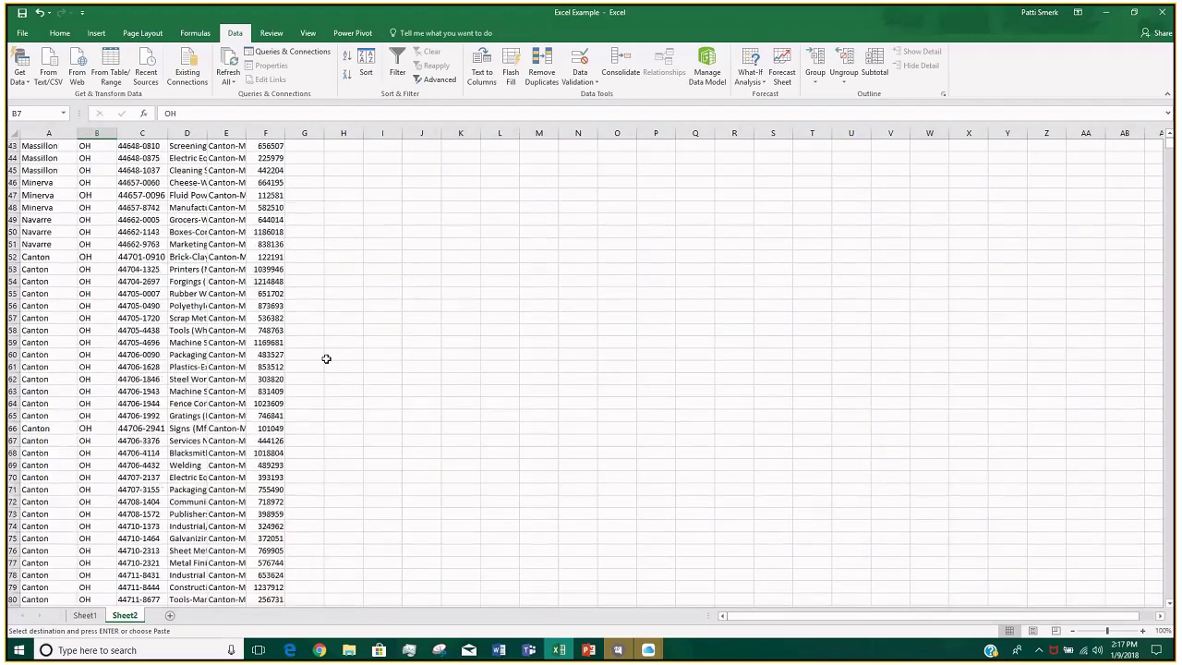
{"action": "scroll", "coordinate": [326, 358], "scroll_direction": "up", "scroll_amount": 5}
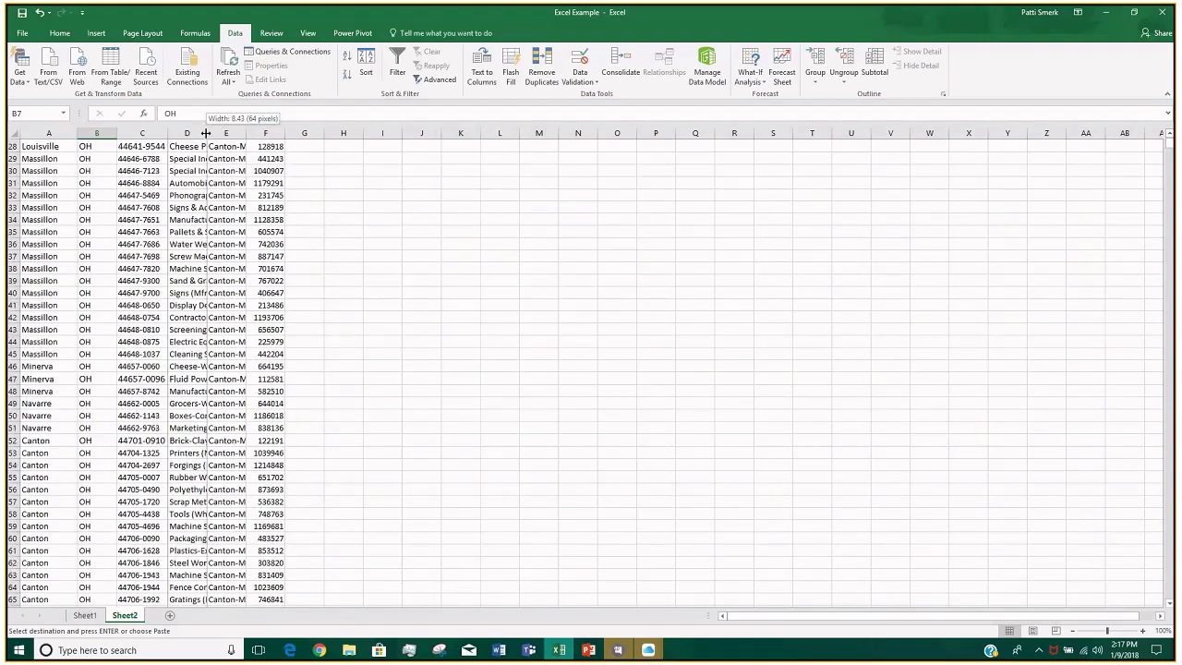
{"action": "double_click", "coordinate": [206, 133]}
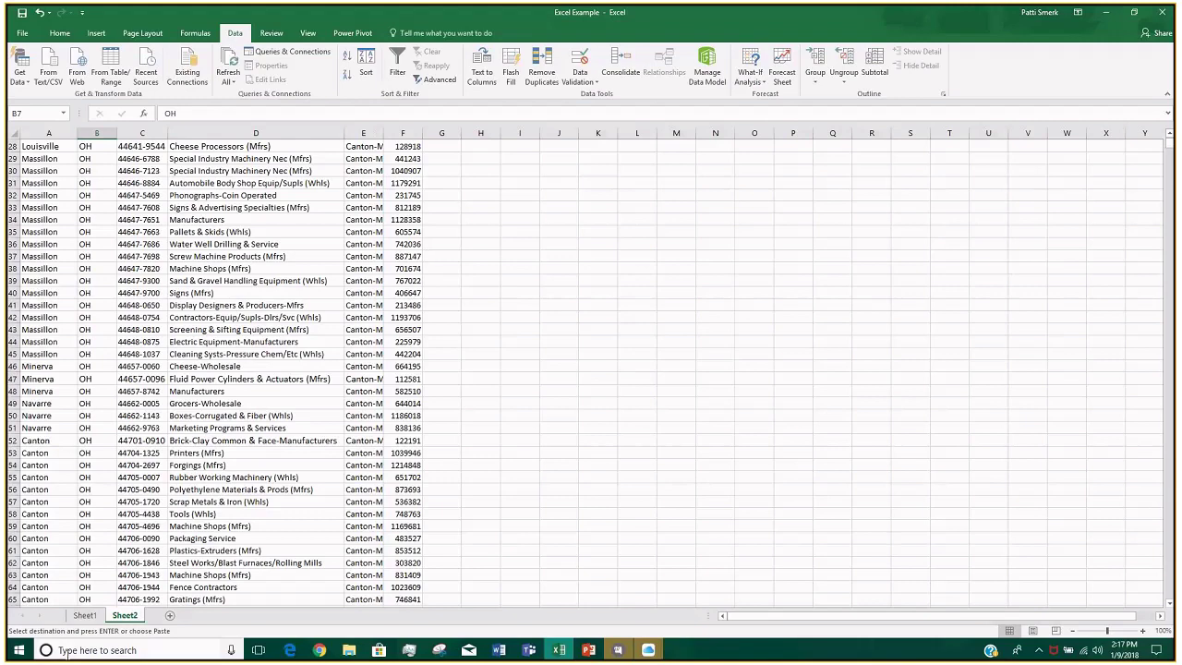
{"action": "key", "text": "ctrl+Page_Up"}
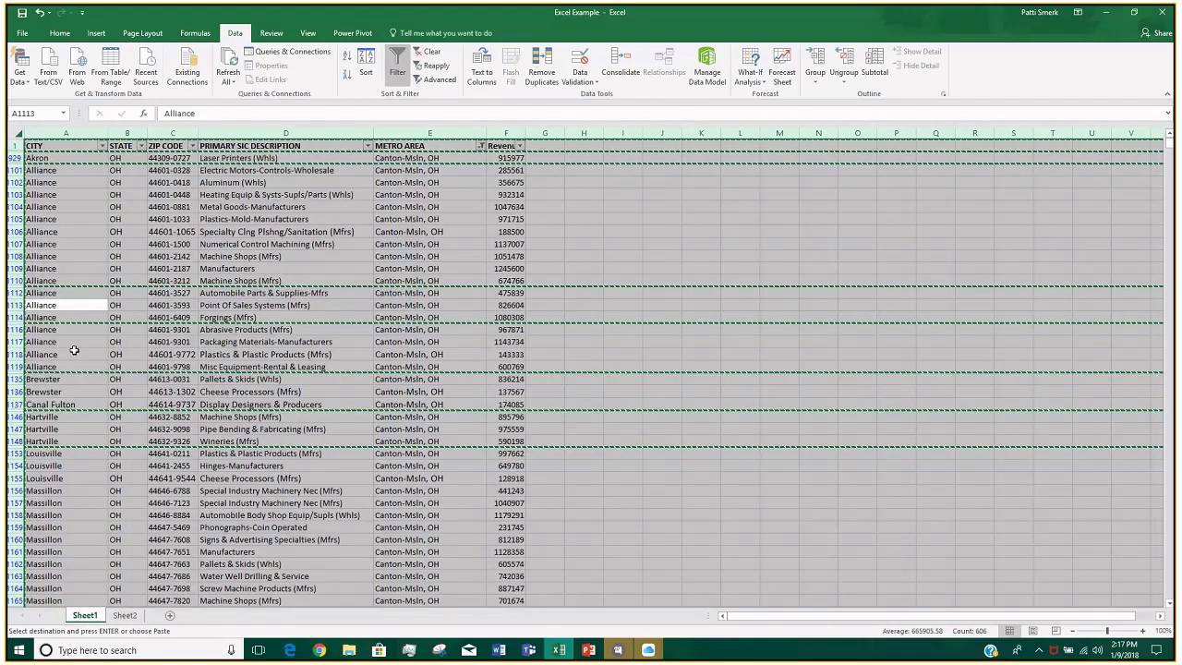
Copy the entire worksheet of filtered Canton-Msln listings
{"action": "left_click", "coordinate": [66, 329]}
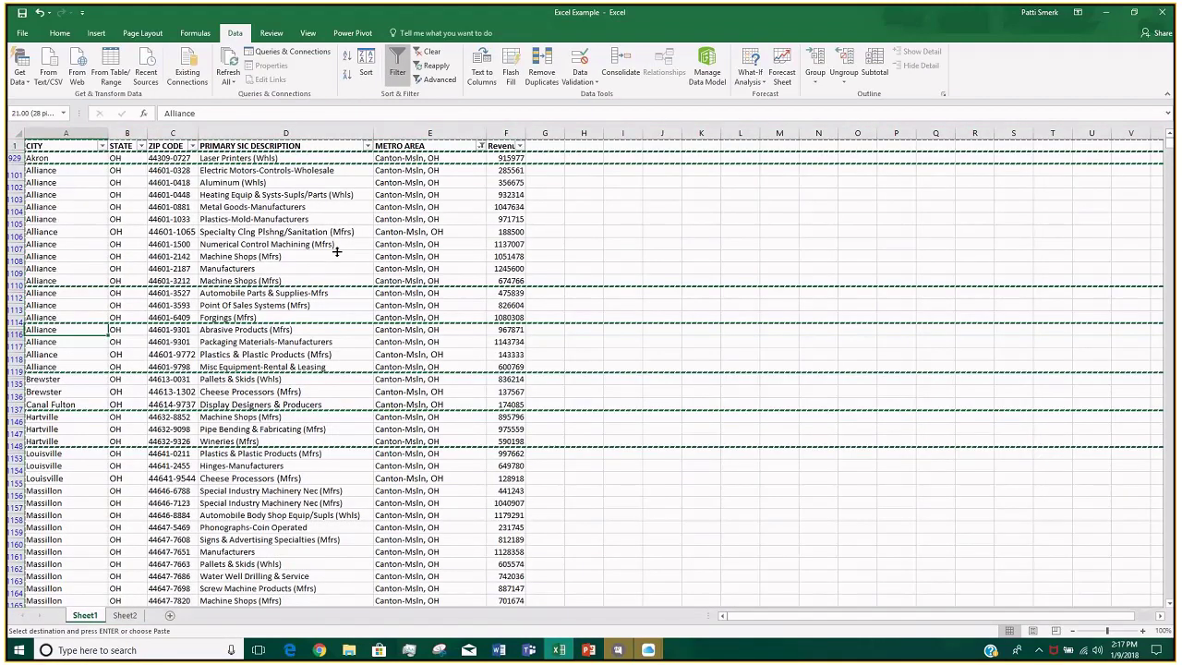
{"action": "key", "text": "Escape"}
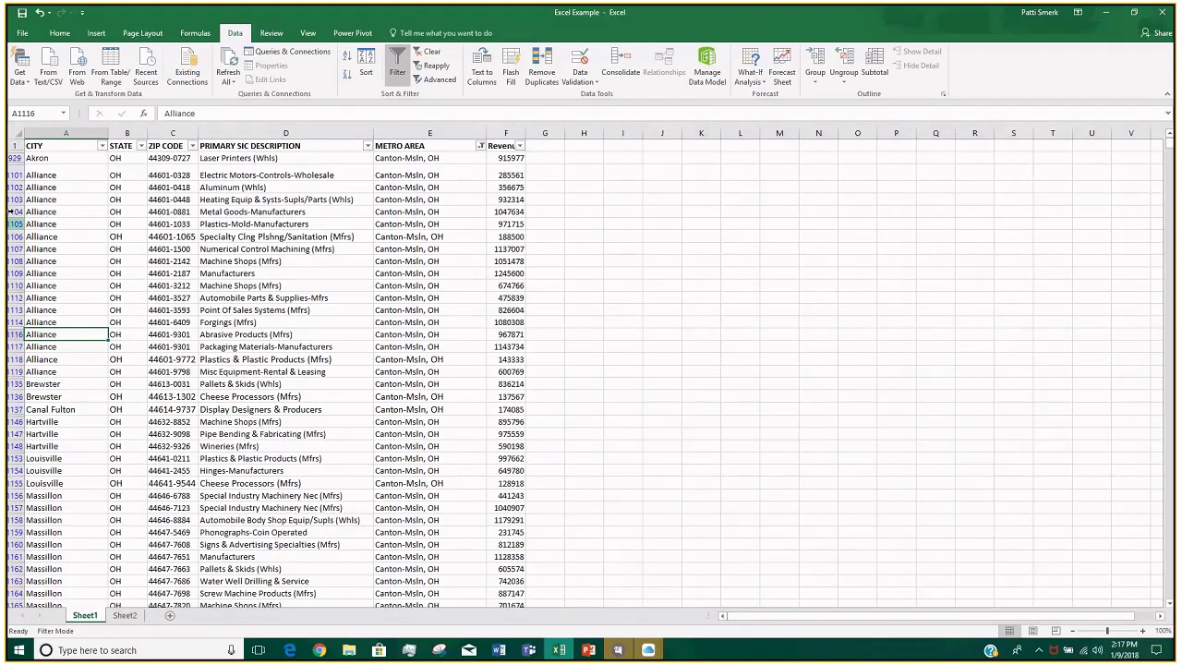
{"action": "left_click_drag", "start_coordinate": [13, 199], "coordinate": [13, 347]}
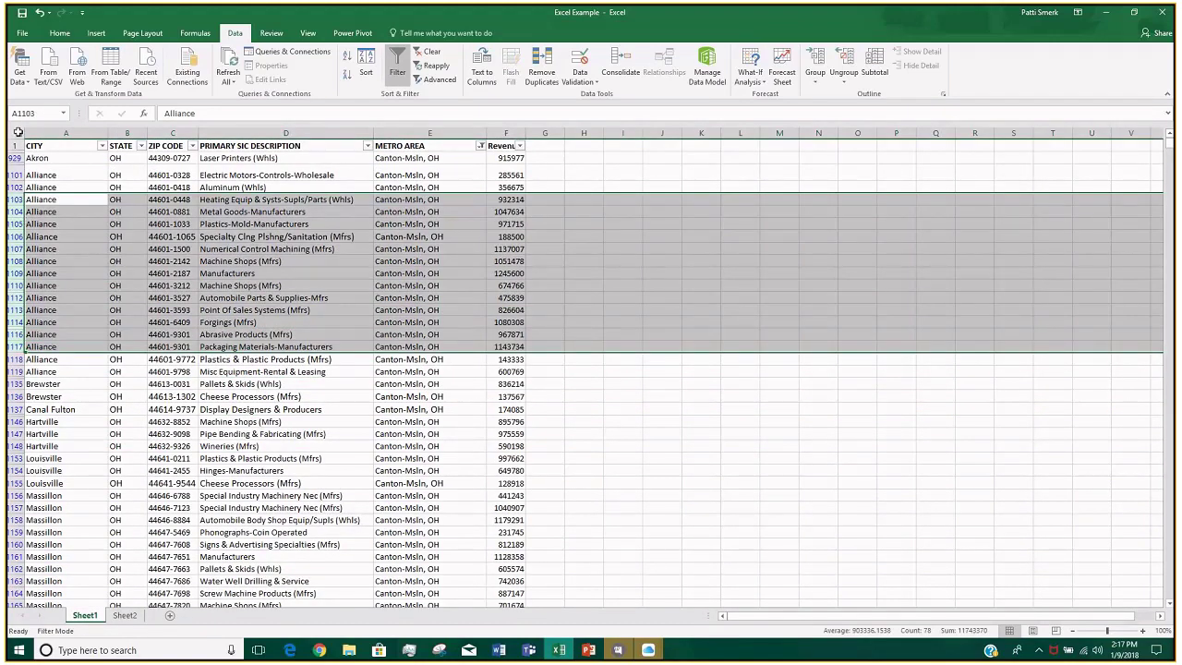
{"action": "left_click", "coordinate": [17, 132]}
{"action": "key", "text": "ctrl+c"}
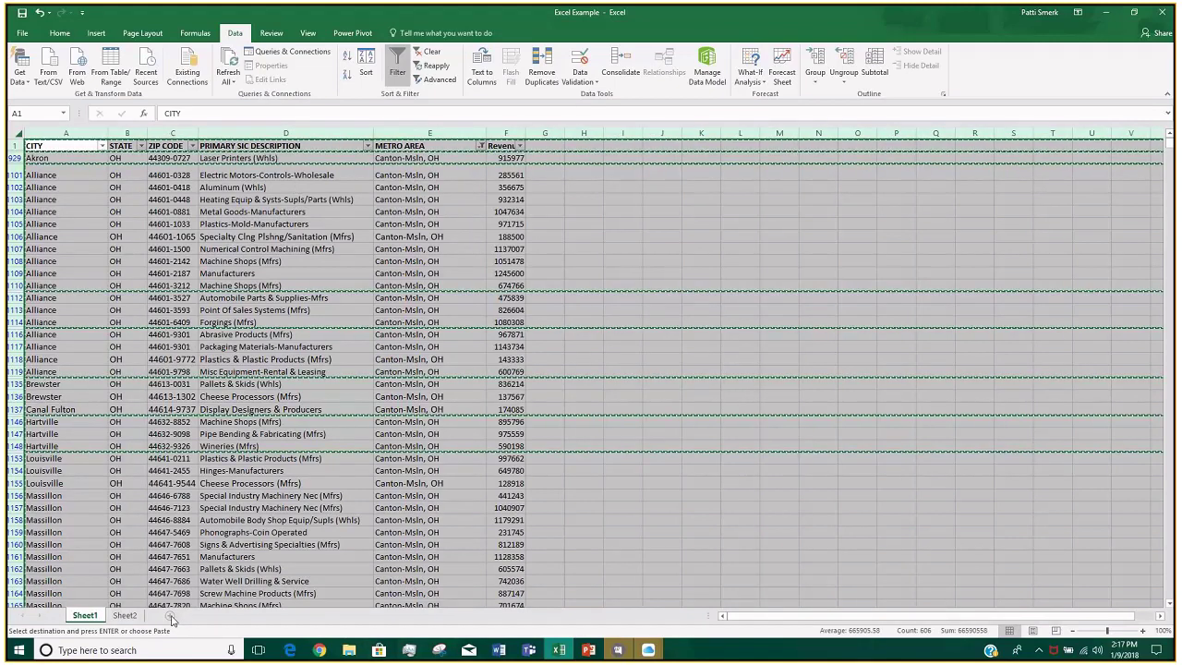
Paste the copied listings into a new Sheet3, then return to Sheet1
{"action": "left_click", "coordinate": [170, 616]}
{"action": "key", "text": "ctrl+v"}
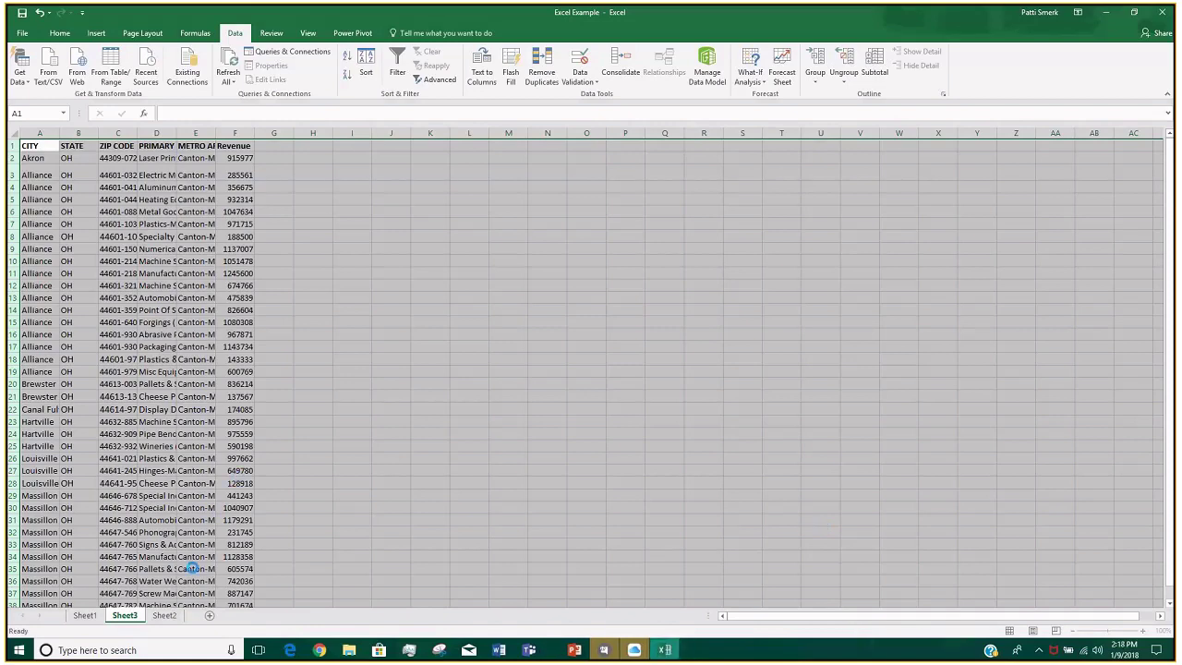
{"action": "key", "text": "ctrl+c"}
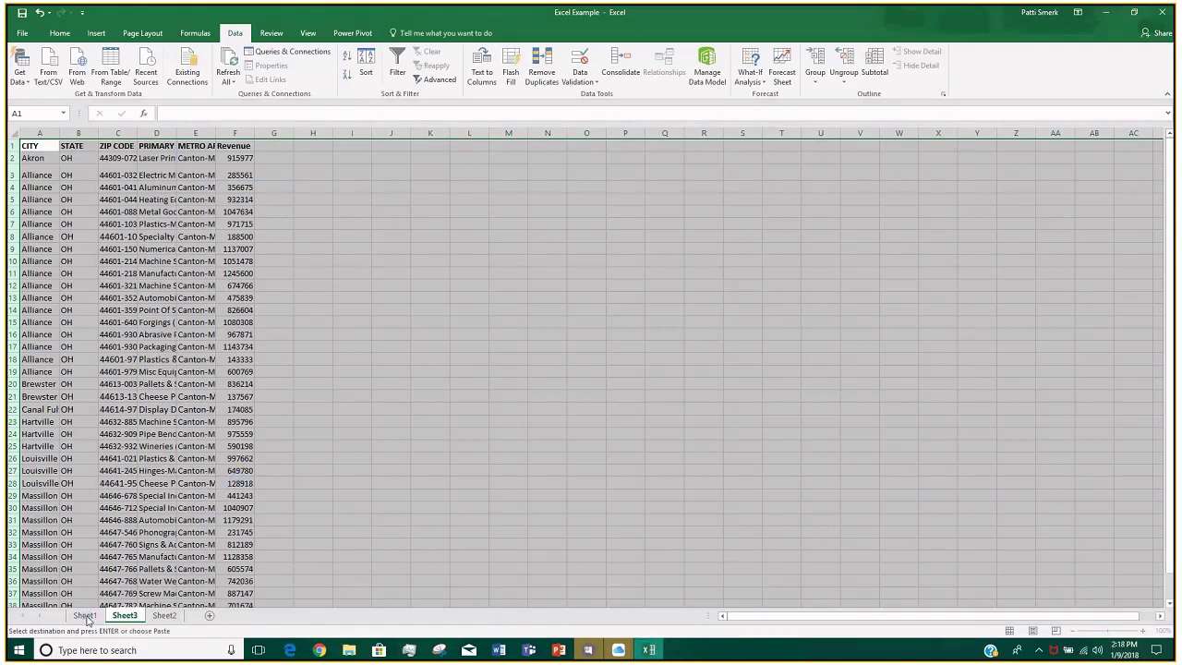
{"action": "left_click", "coordinate": [85, 616]}
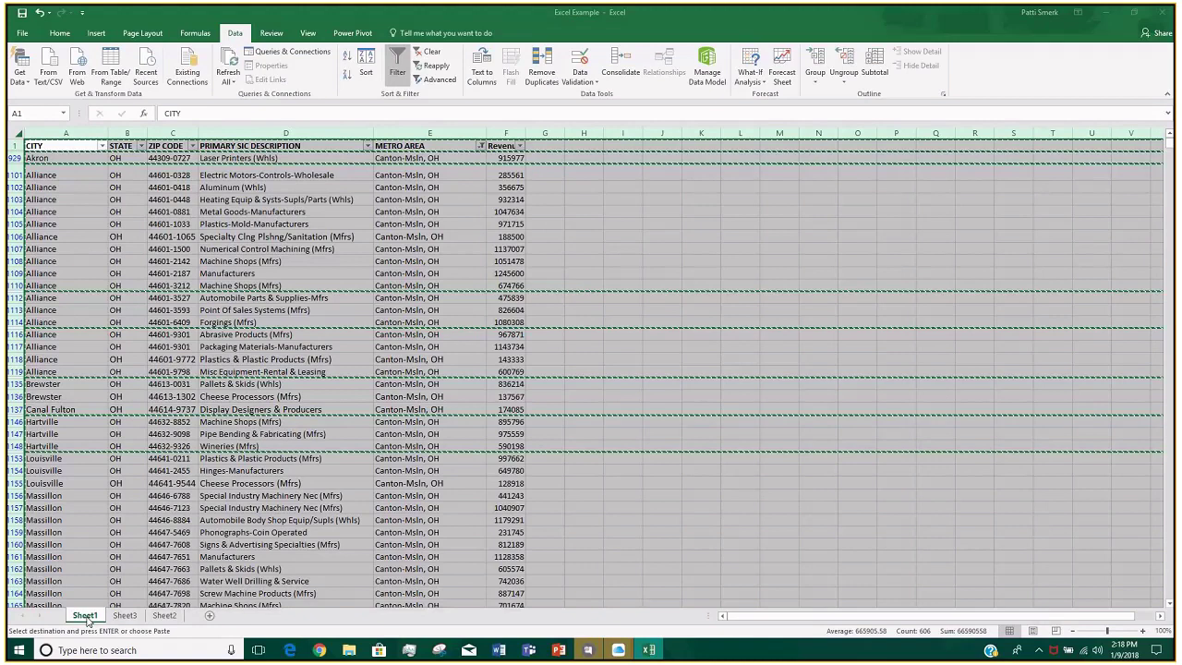
Clear the METRO AREA filter and remove the AutoFilter dropdowns with Ctrl+Shift+L
{"action": "key", "text": "Escape"}
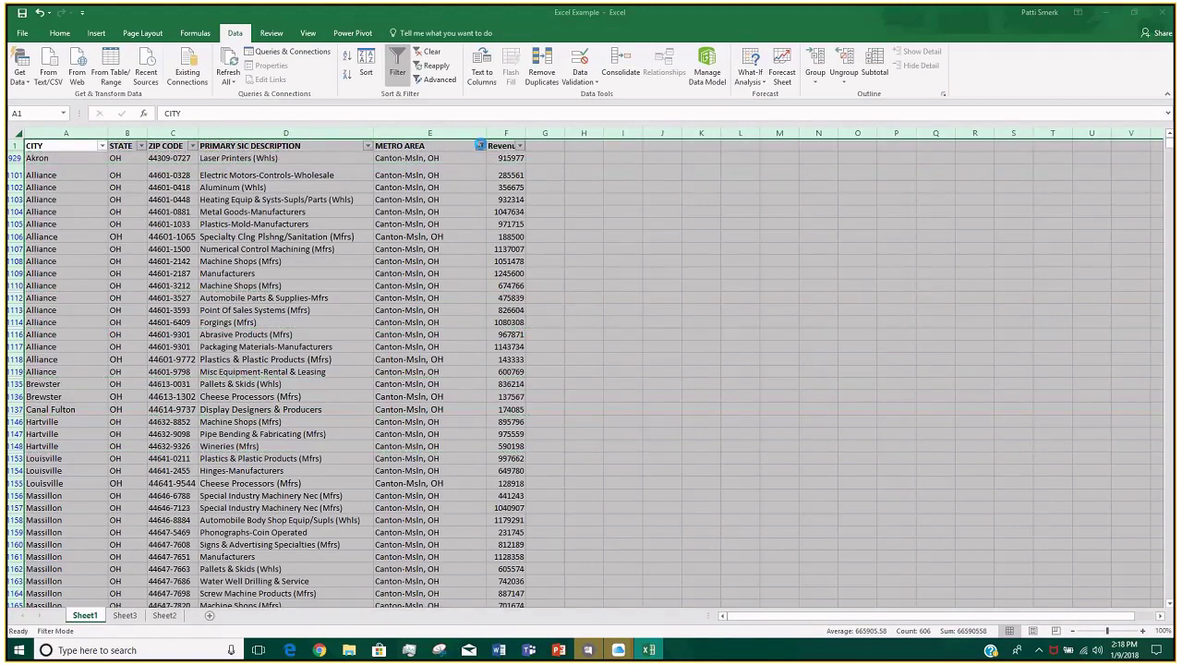
{"action": "left_click", "coordinate": [430, 51]}
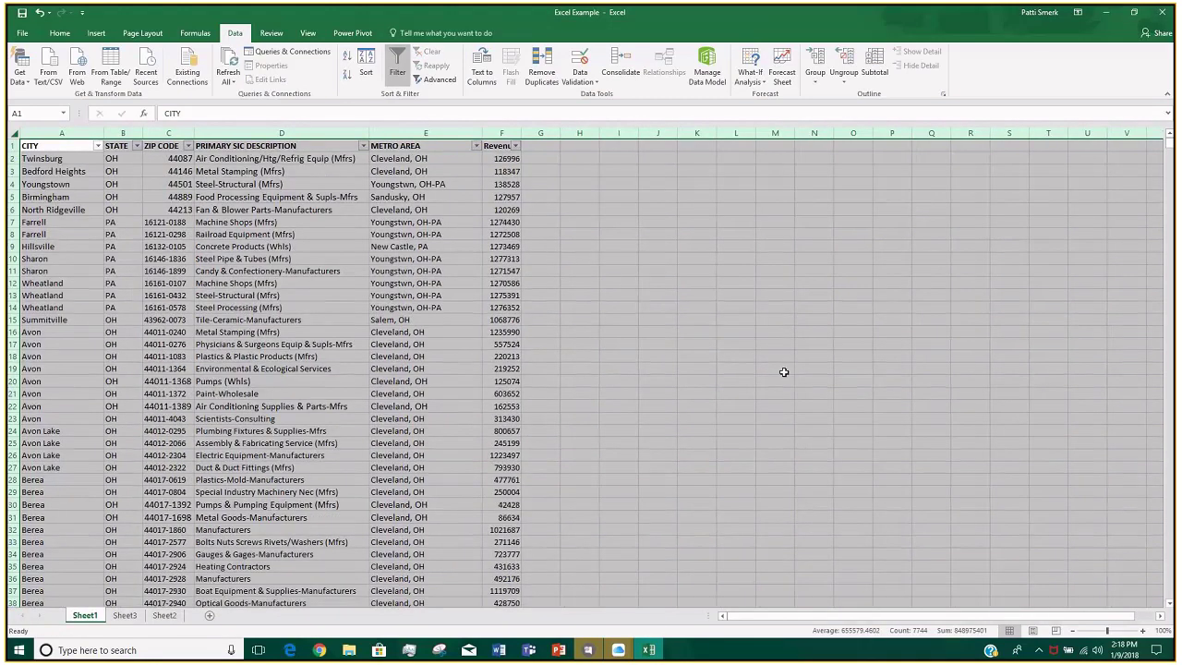
{"action": "left_click", "coordinate": [783, 371]}
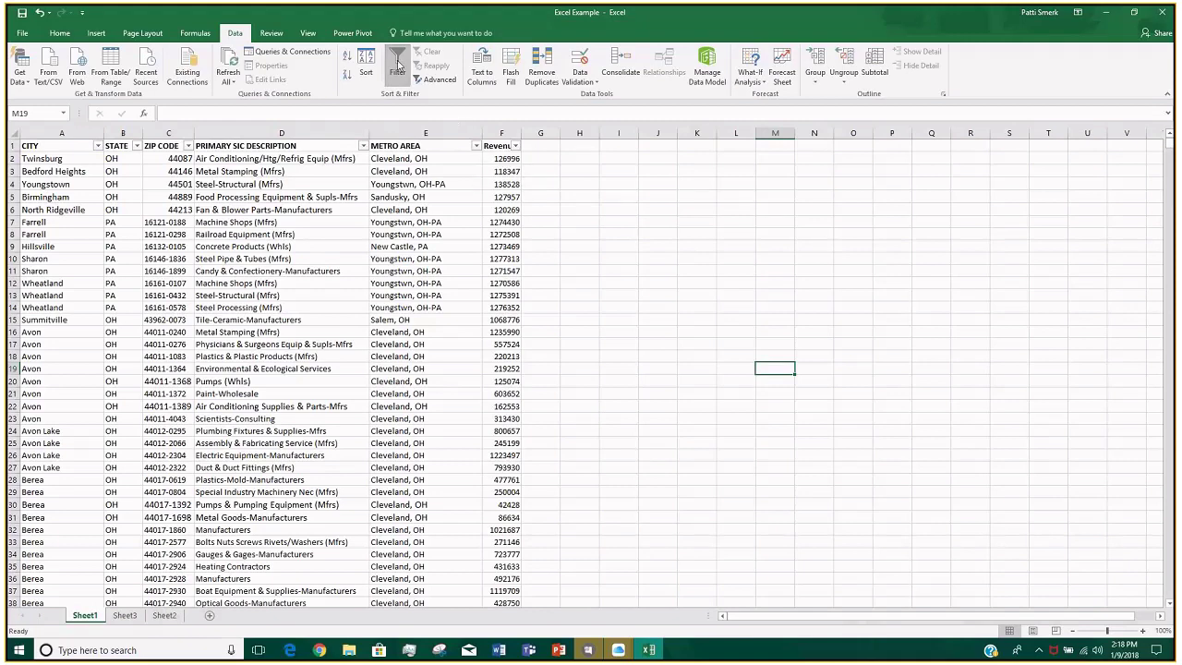
{"action": "key", "text": "ctrl+shift+l"}
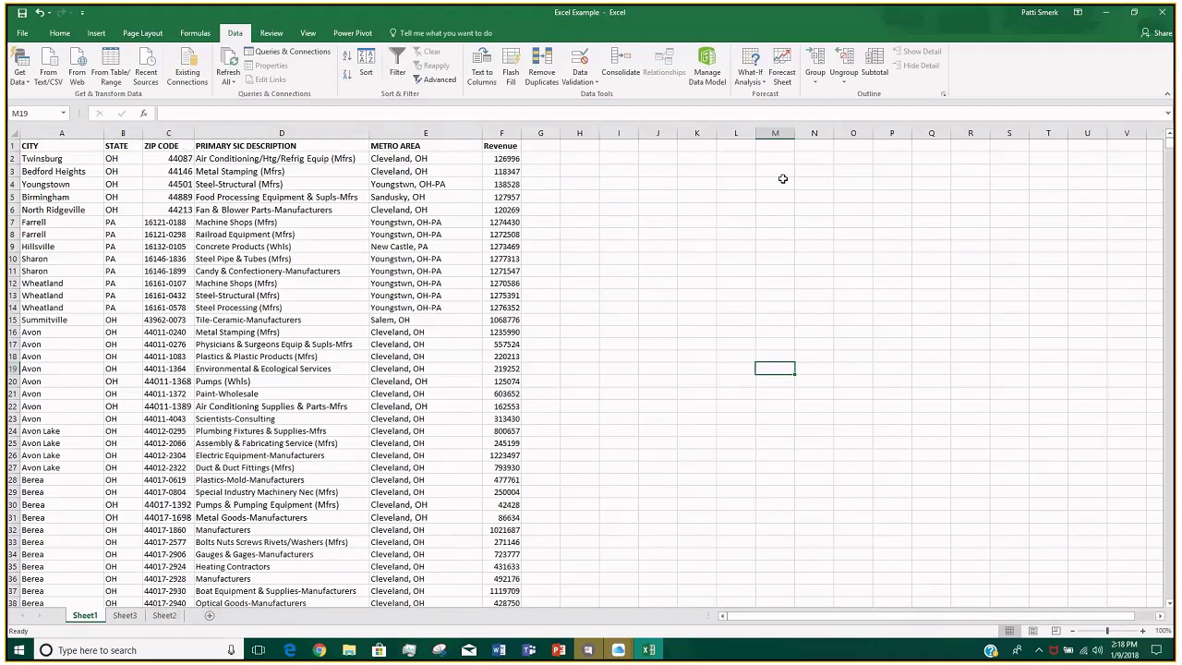
{"action": "left_click", "coordinate": [406, 68]}
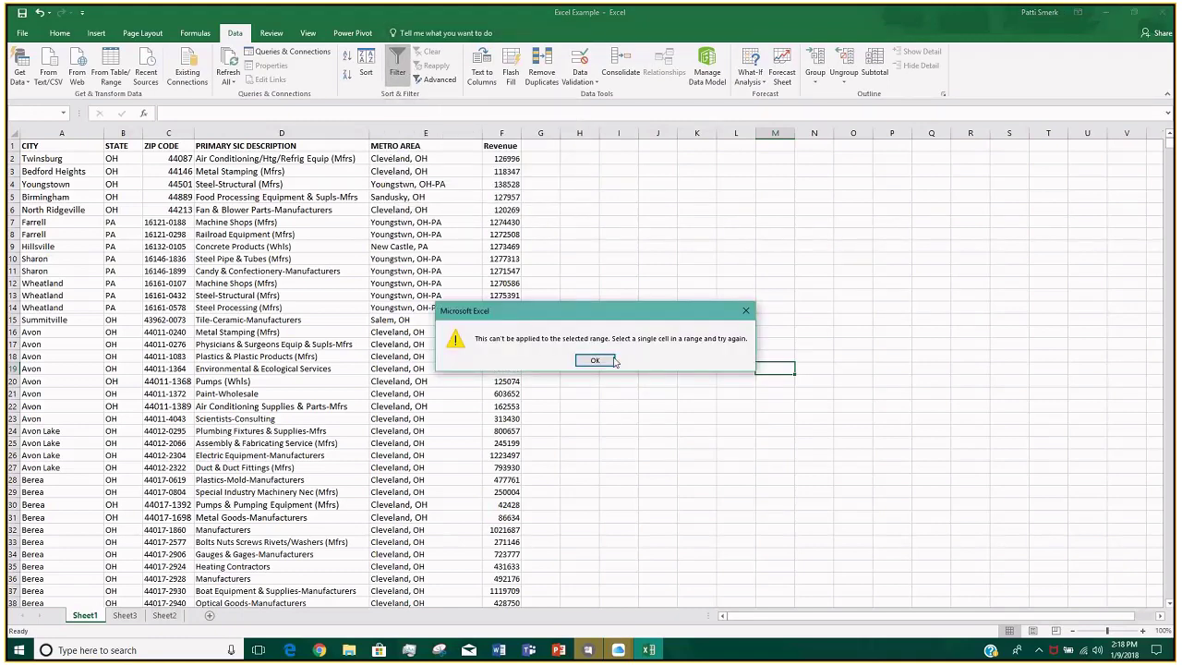
{"action": "key", "text": "Return"}
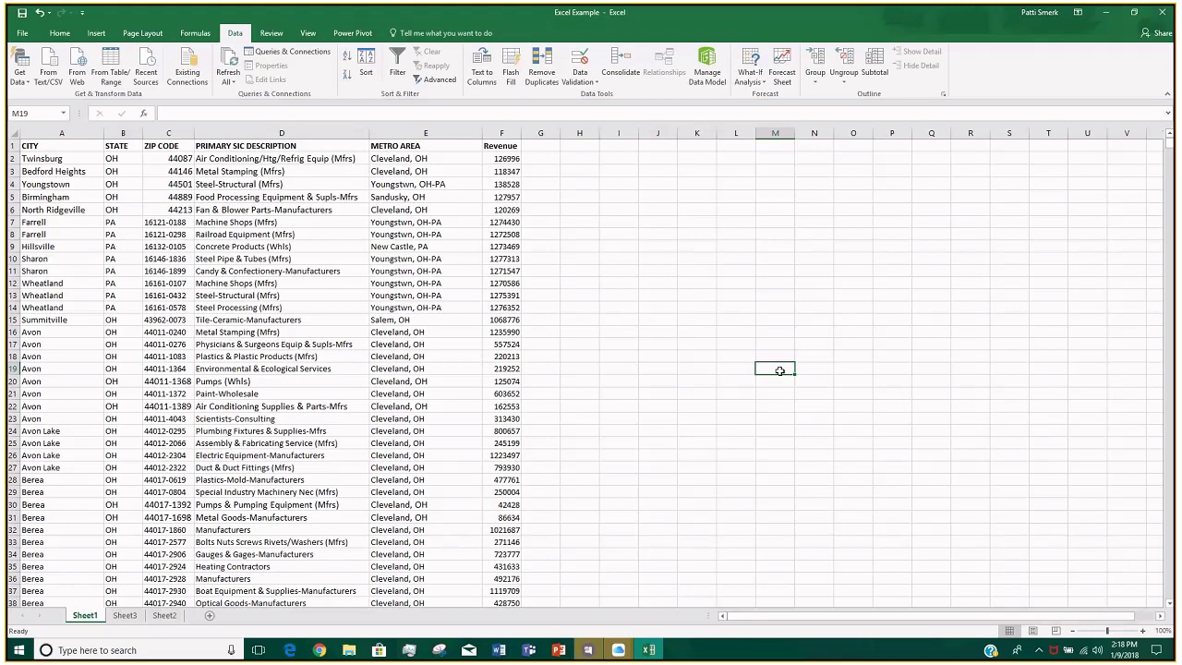
{"action": "left_click", "coordinate": [397, 73]}
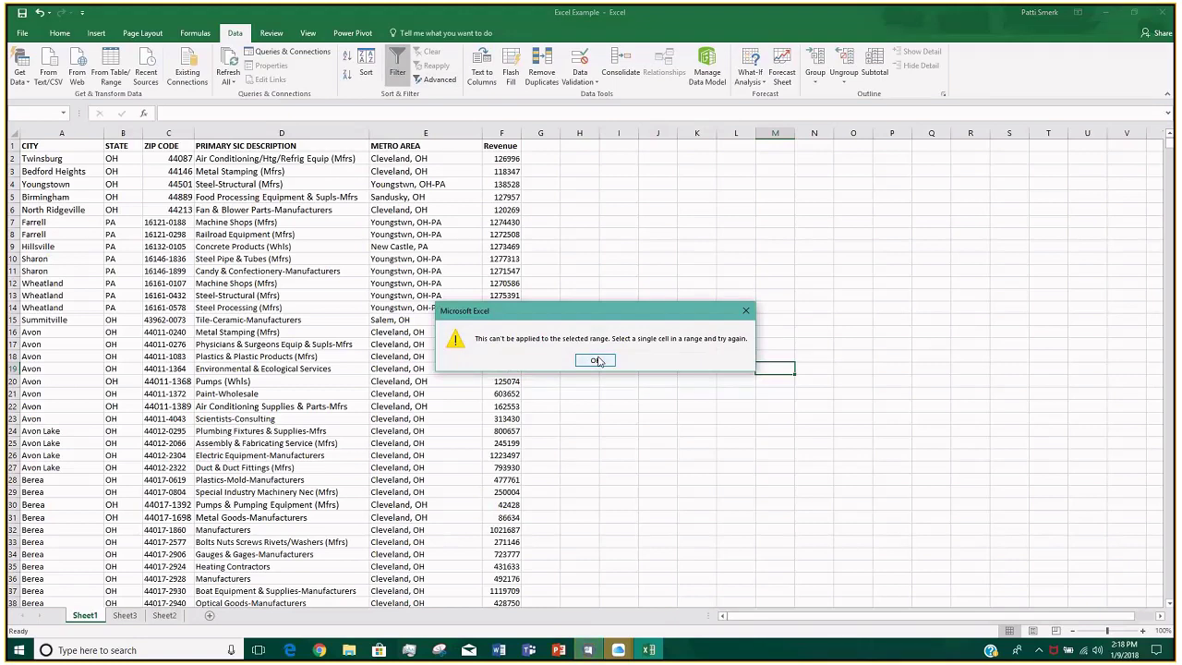
{"action": "left_click", "coordinate": [595, 360]}
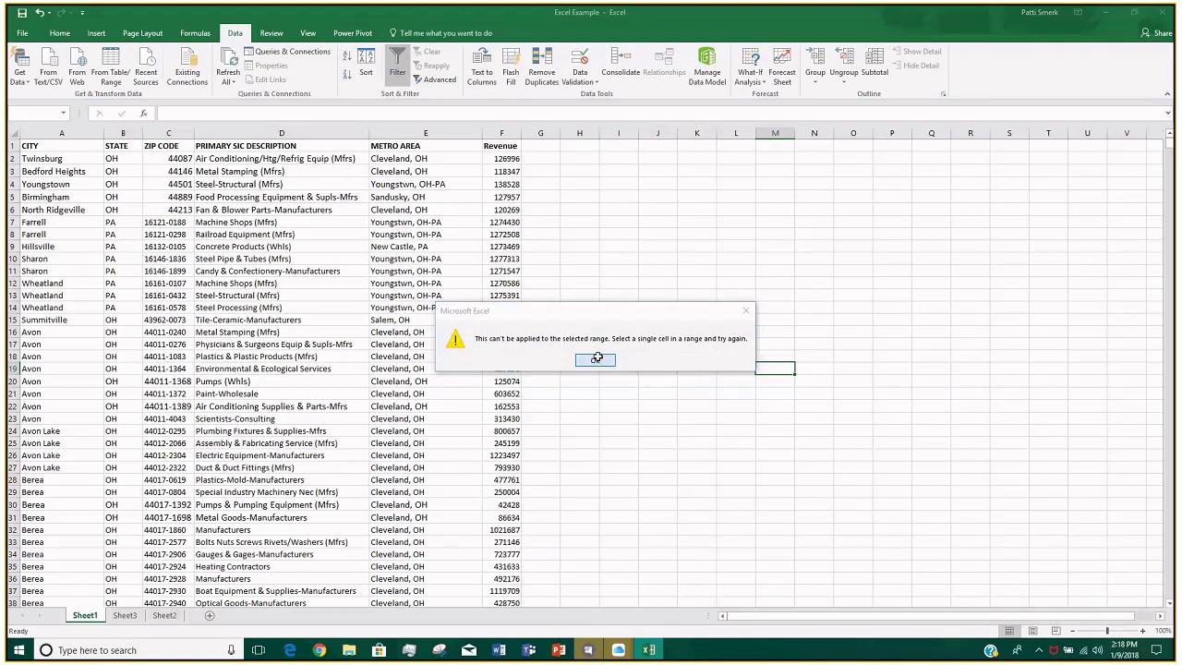
{"action": "left_click", "coordinate": [254, 271]}
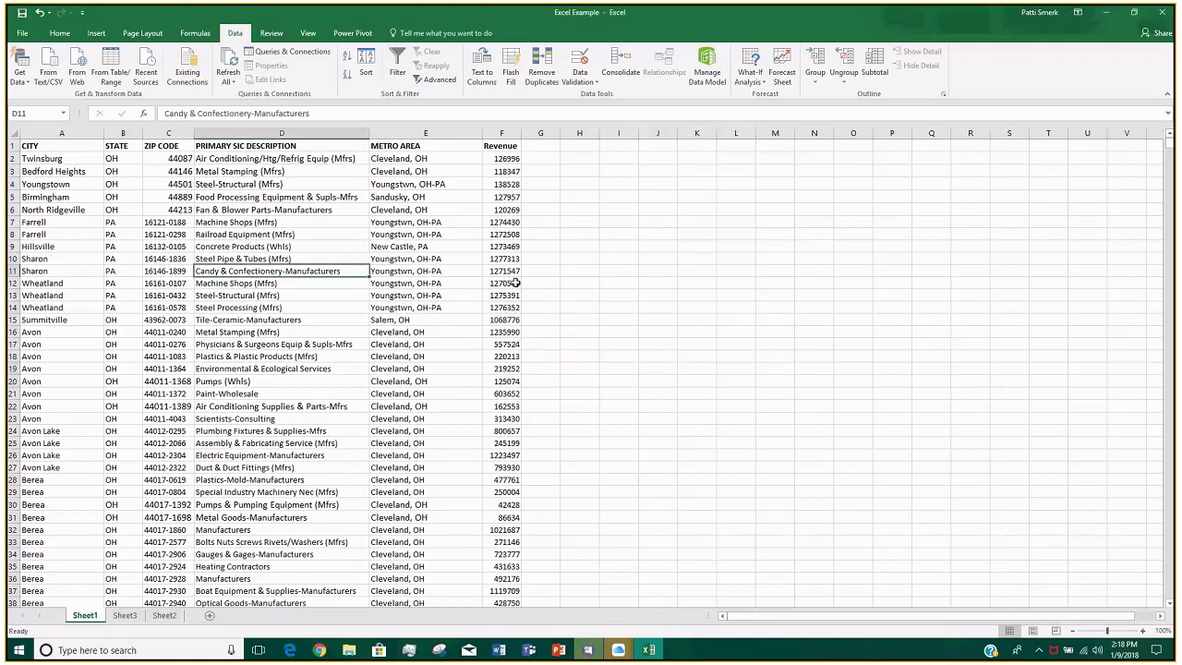
Switch AutoFilter off on Sheet1's listings and select a cell in the CITY column
{"action": "left_click", "coordinate": [399, 63]}
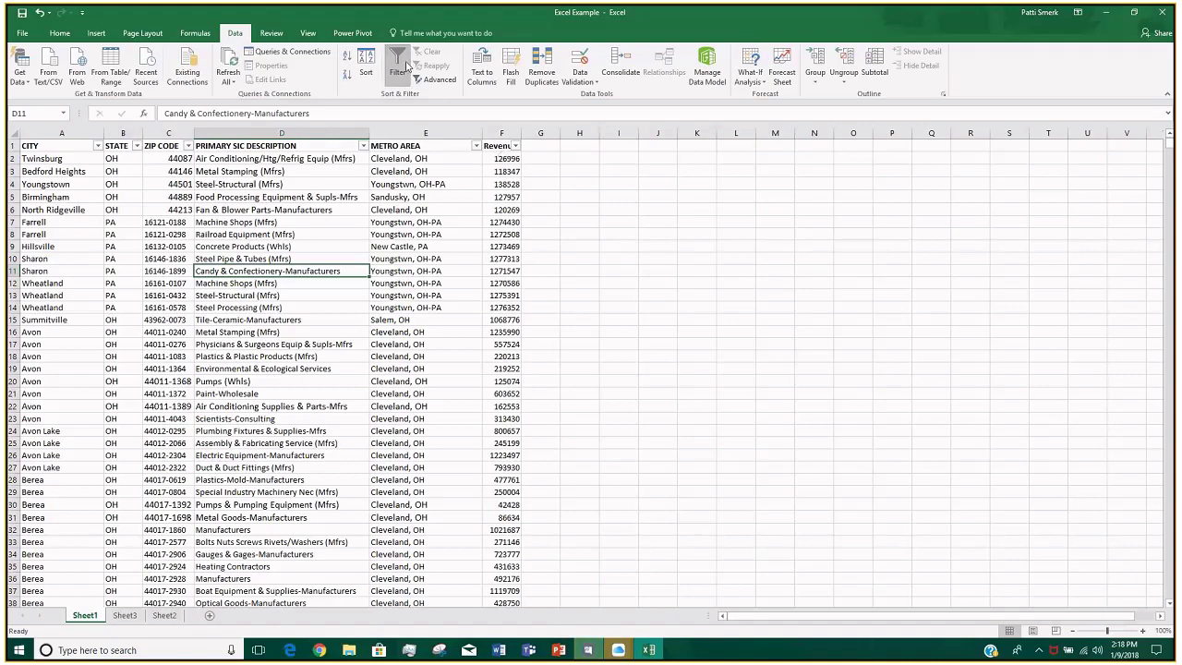
{"action": "key", "text": "ctrl+shift+l"}
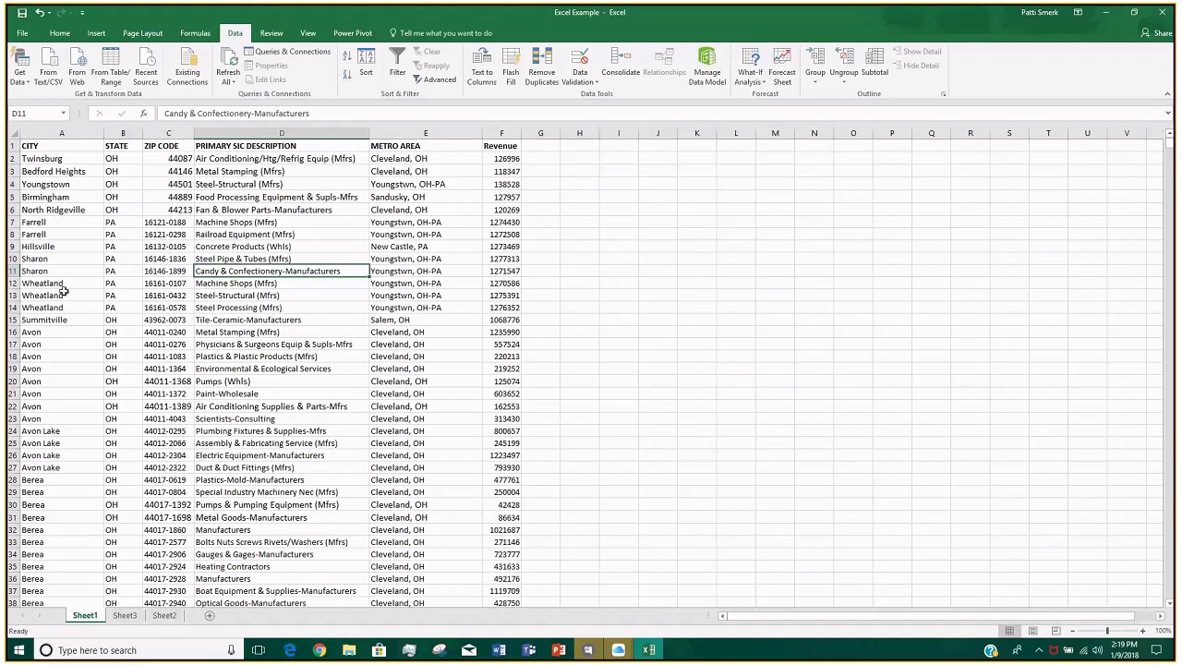
{"action": "left_click", "coordinate": [86, 173]}
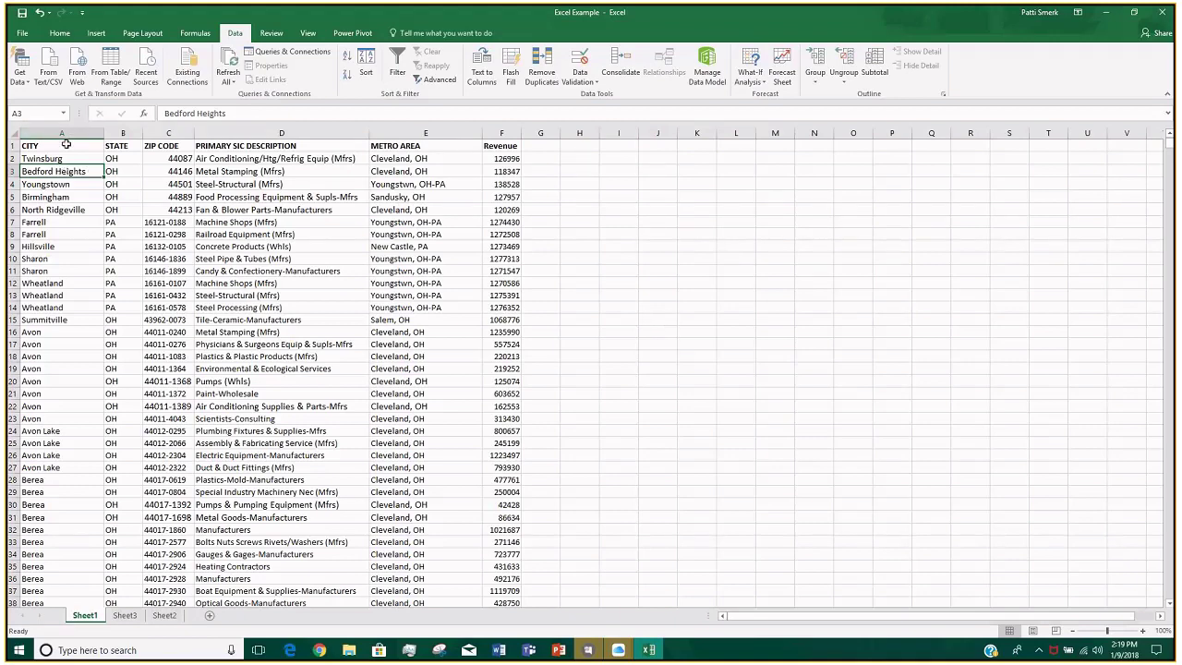
Sort the listings A to Z on CITY and check the order starts Akron, Alliance, Apple Creek
{"action": "left_click", "coordinate": [48, 222]}
{"action": "left_click", "coordinate": [50, 172]}
{"action": "left_click", "coordinate": [345, 57]}
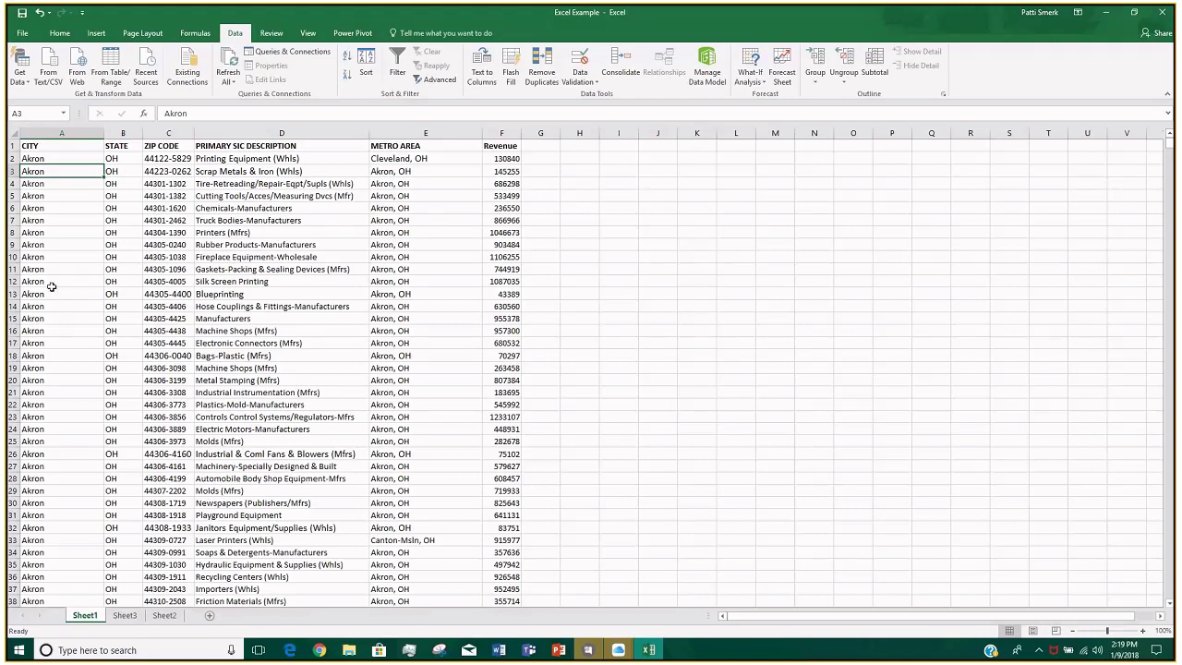
{"action": "scroll", "coordinate": [55, 392], "scroll_direction": "down", "scroll_amount": 5}
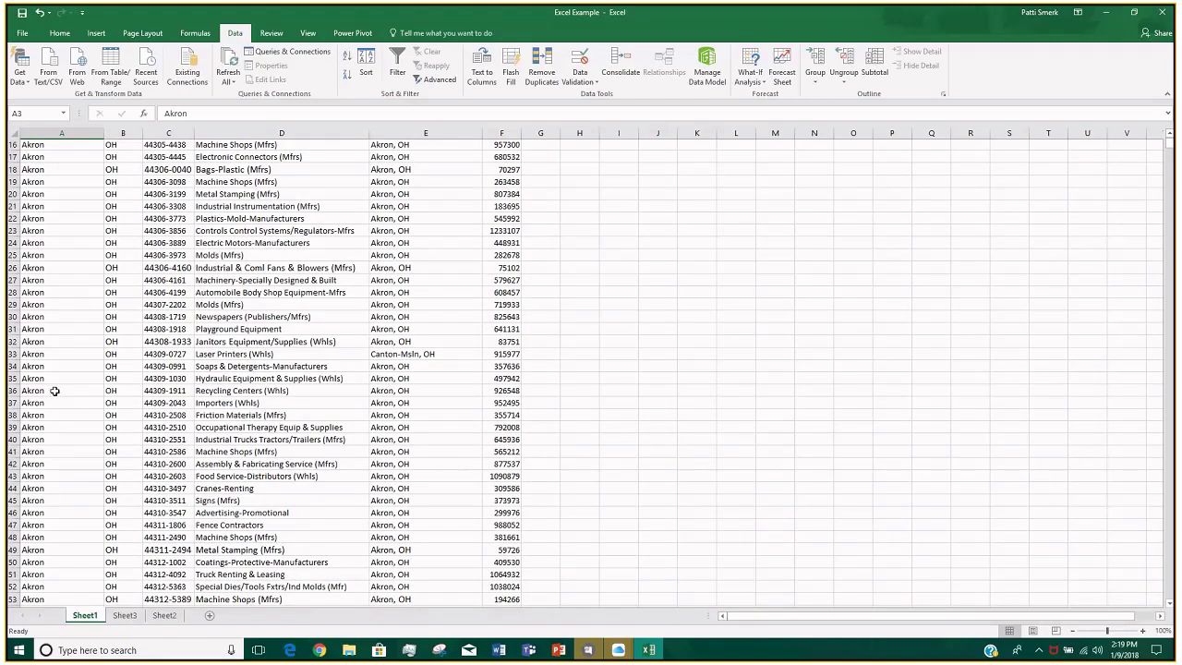
{"action": "scroll", "coordinate": [55, 391], "scroll_direction": "down", "scroll_amount": 19}
{"action": "scroll", "coordinate": [56, 388], "scroll_direction": "down", "scroll_amount": 3}
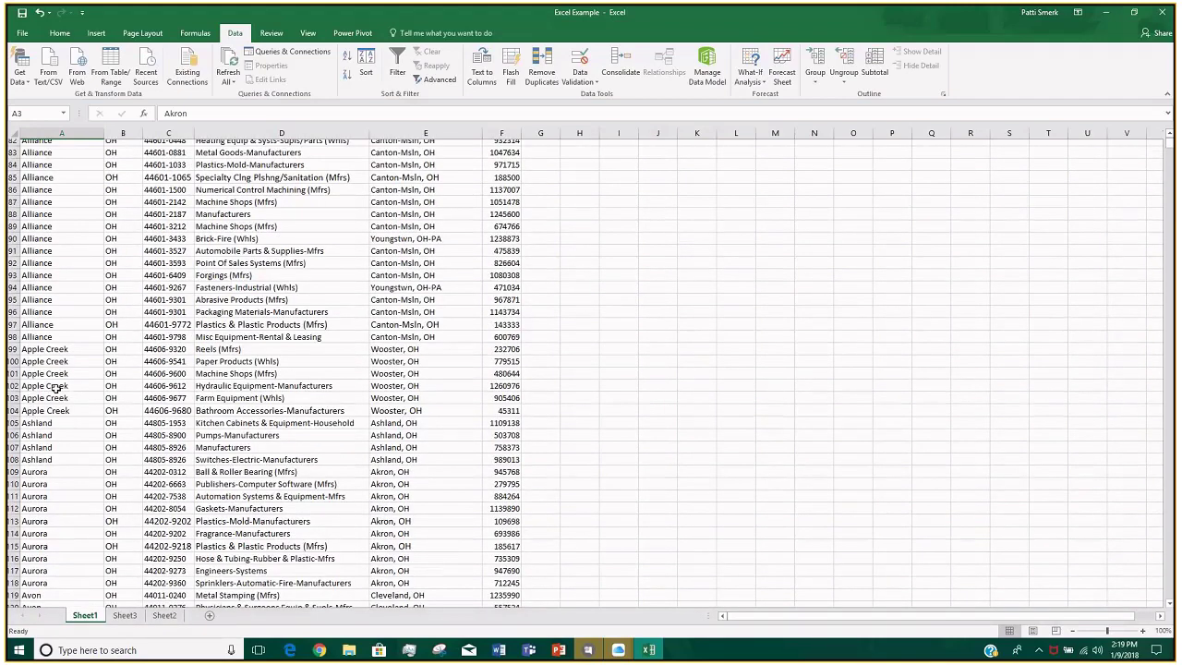
{"action": "scroll", "coordinate": [56, 389], "scroll_direction": "down", "scroll_amount": 15}
{"action": "scroll", "coordinate": [56, 388], "scroll_direction": "down", "scroll_amount": 10}
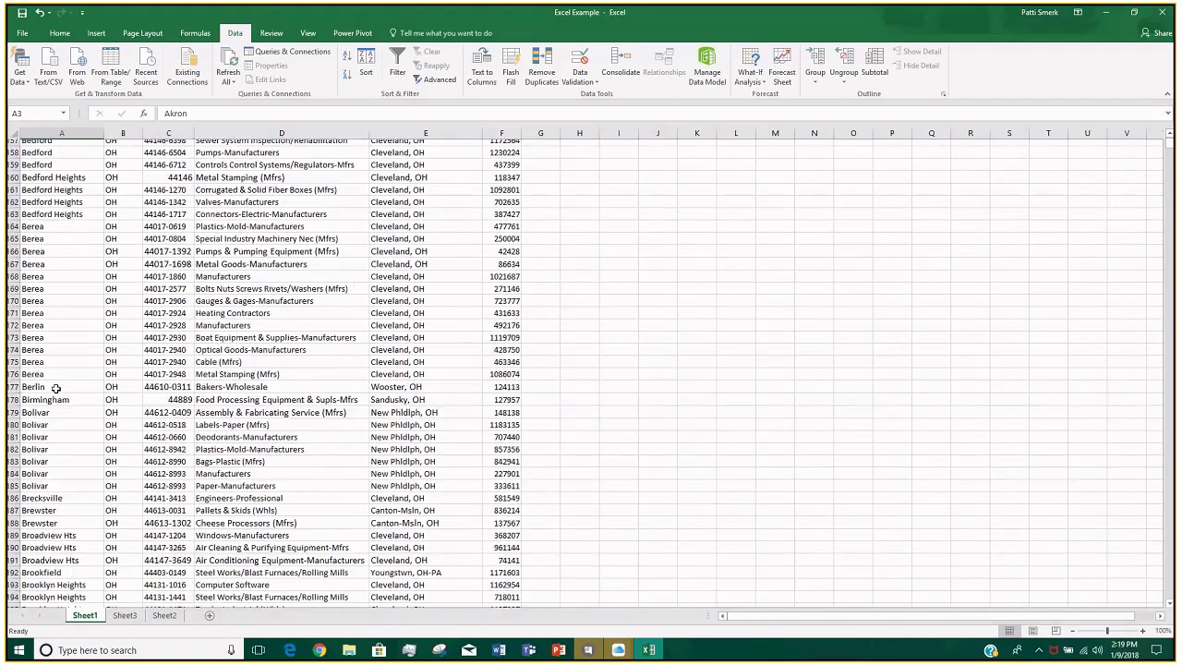
{"action": "scroll", "coordinate": [56, 389], "scroll_direction": "down", "scroll_amount": 13}
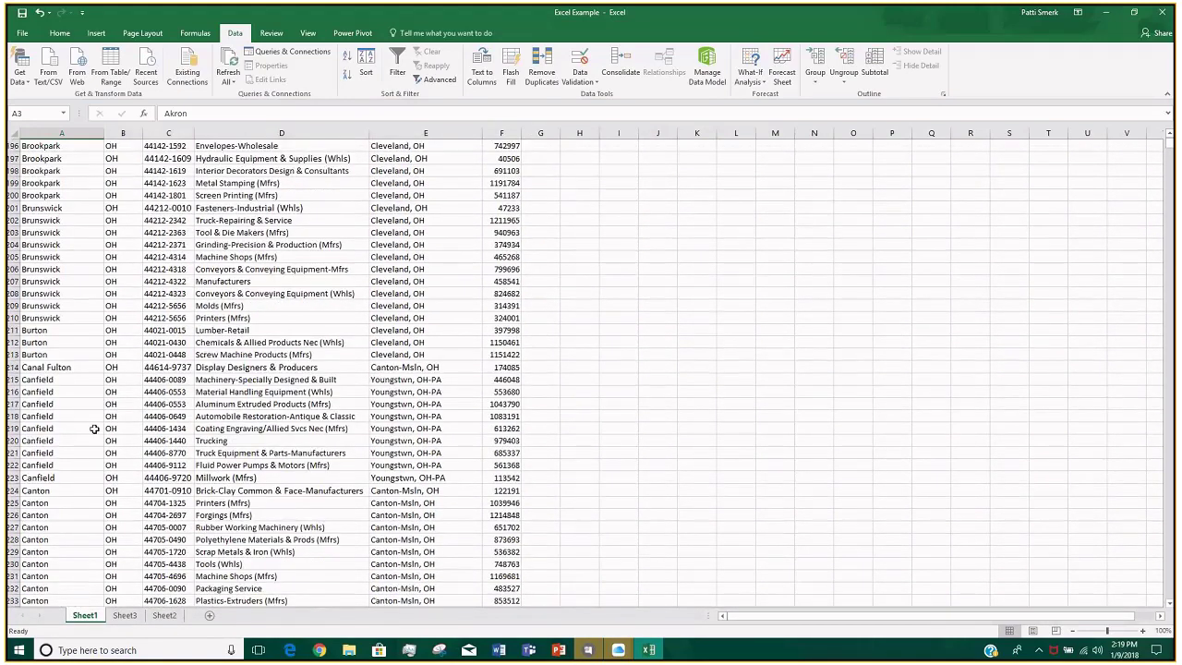
{"action": "scroll", "coordinate": [94, 429], "scroll_direction": "up", "scroll_amount": 16}
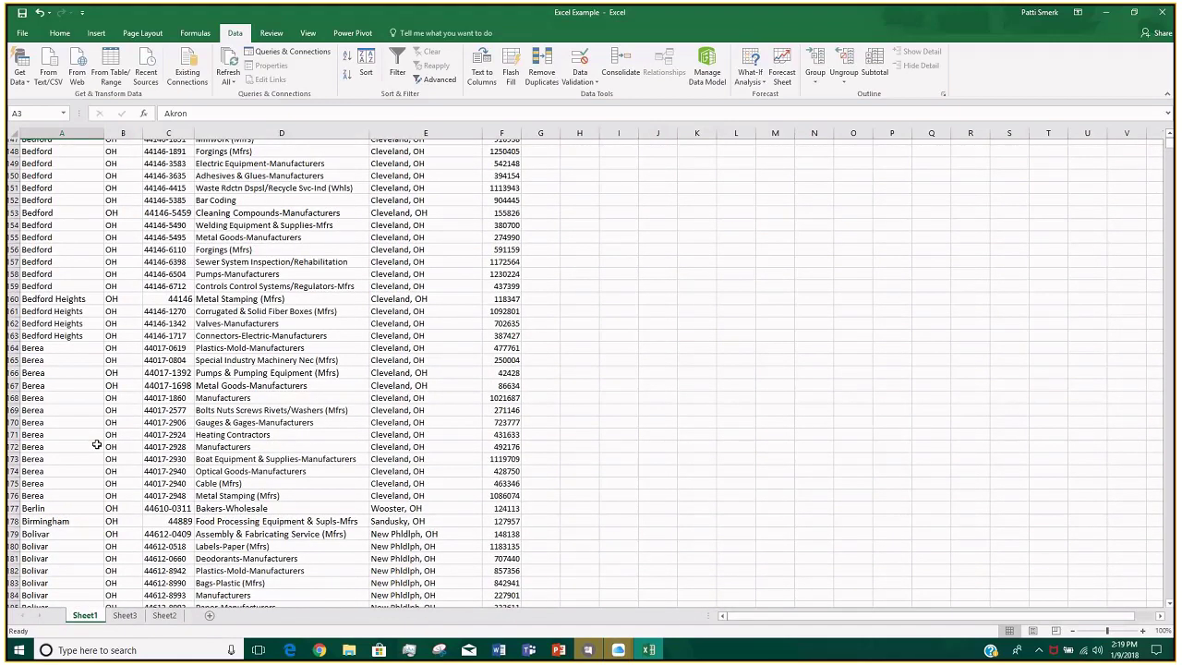
{"action": "scroll", "coordinate": [96, 444], "scroll_direction": "up", "scroll_amount": 16}
{"action": "scroll", "coordinate": [97, 444], "scroll_direction": "up", "scroll_amount": 20}
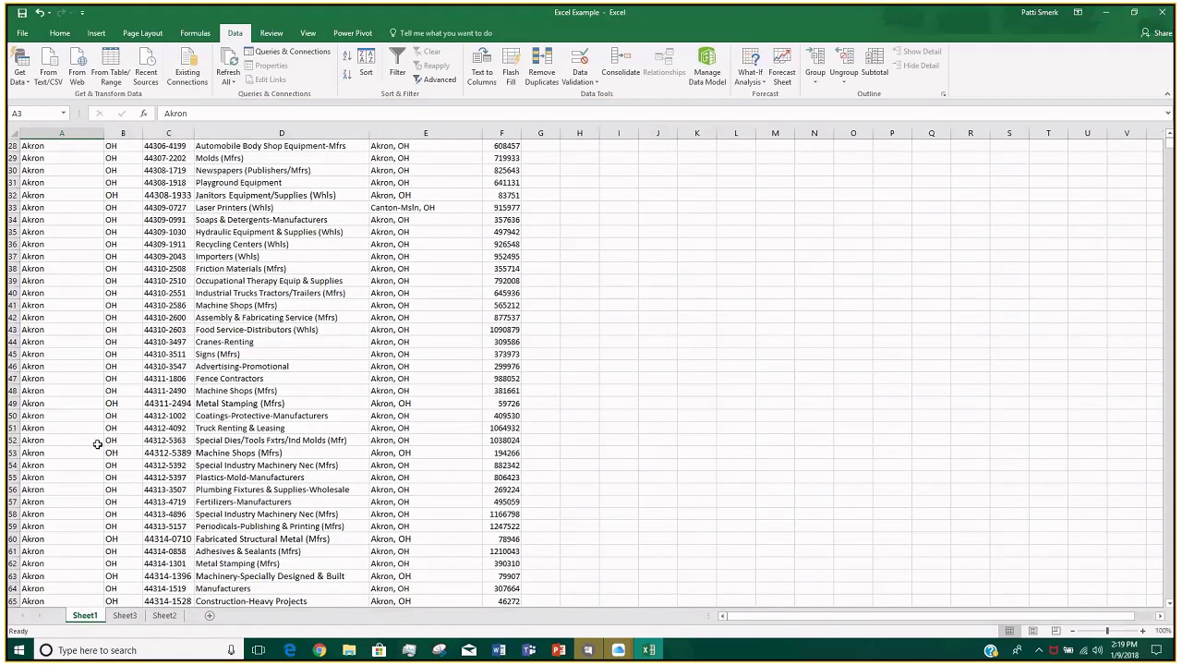
{"action": "scroll", "coordinate": [97, 444], "scroll_direction": "up", "scroll_amount": 9}
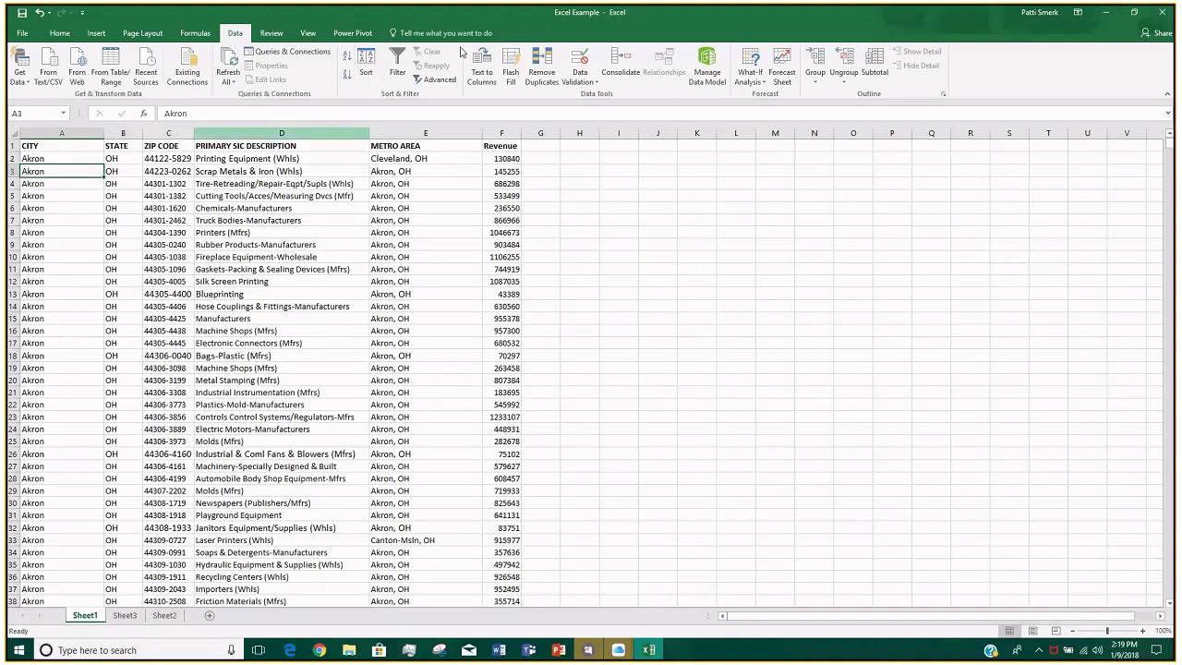
Try Z-to-A and A-to-Z city sorts, then sort the listings ascending by ZIP CODE
{"action": "left_click", "coordinate": [344, 75]}
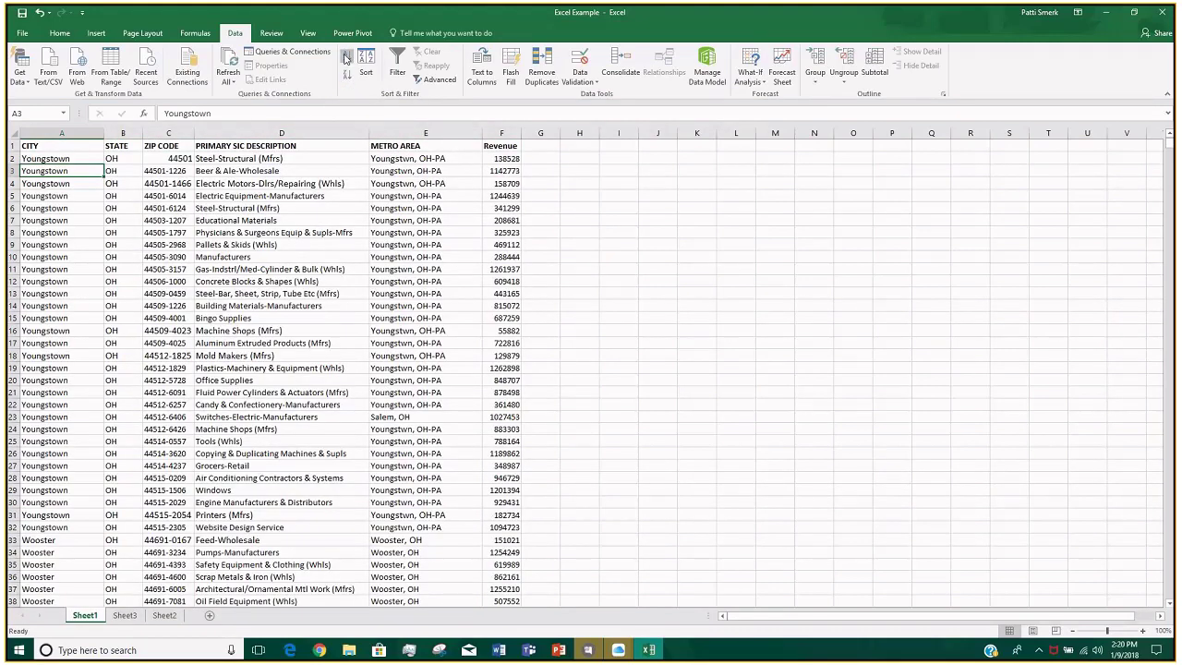
{"action": "left_click", "coordinate": [345, 57]}
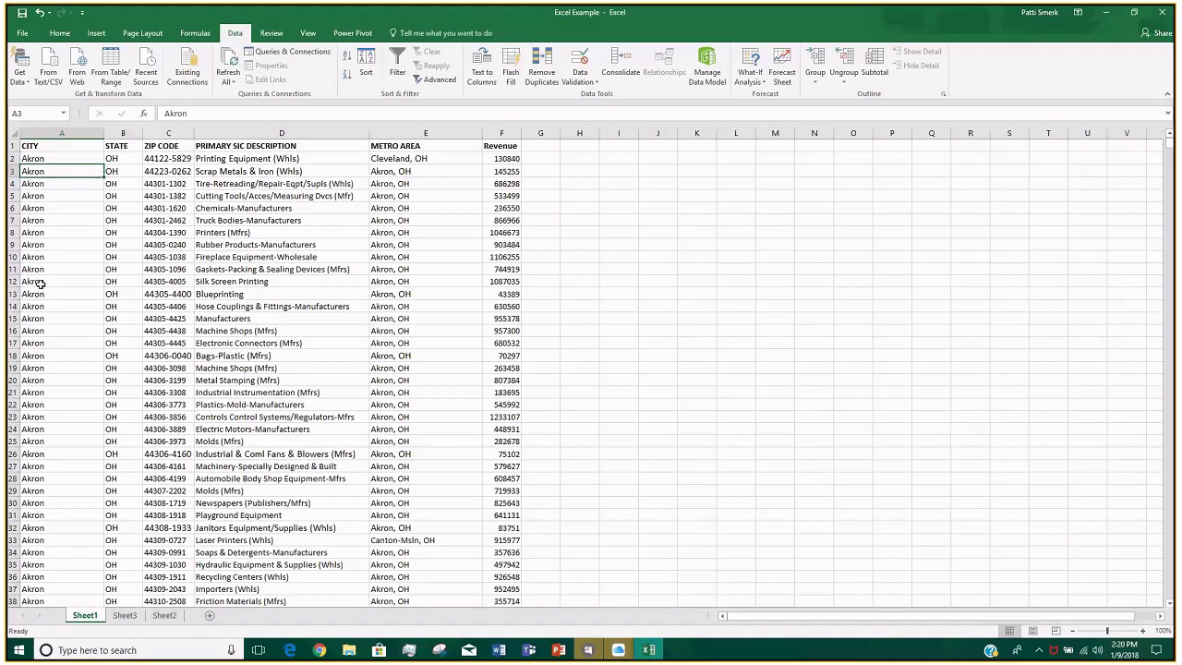
{"action": "left_click", "coordinate": [164, 183]}
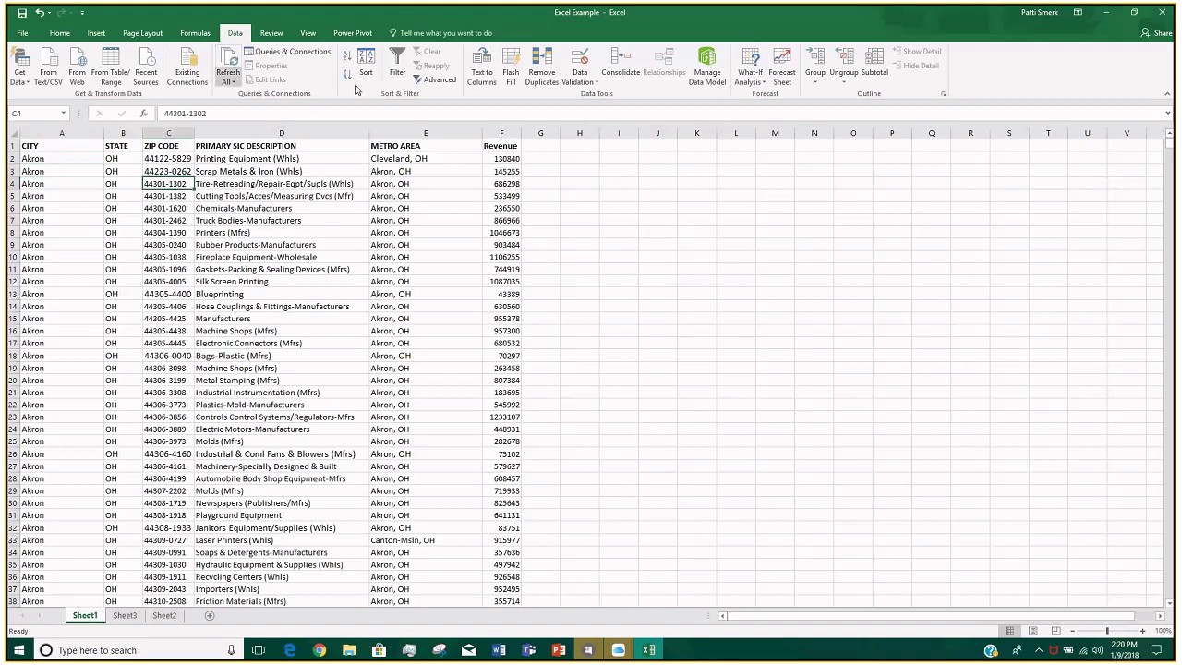
{"action": "left_click", "coordinate": [347, 57]}
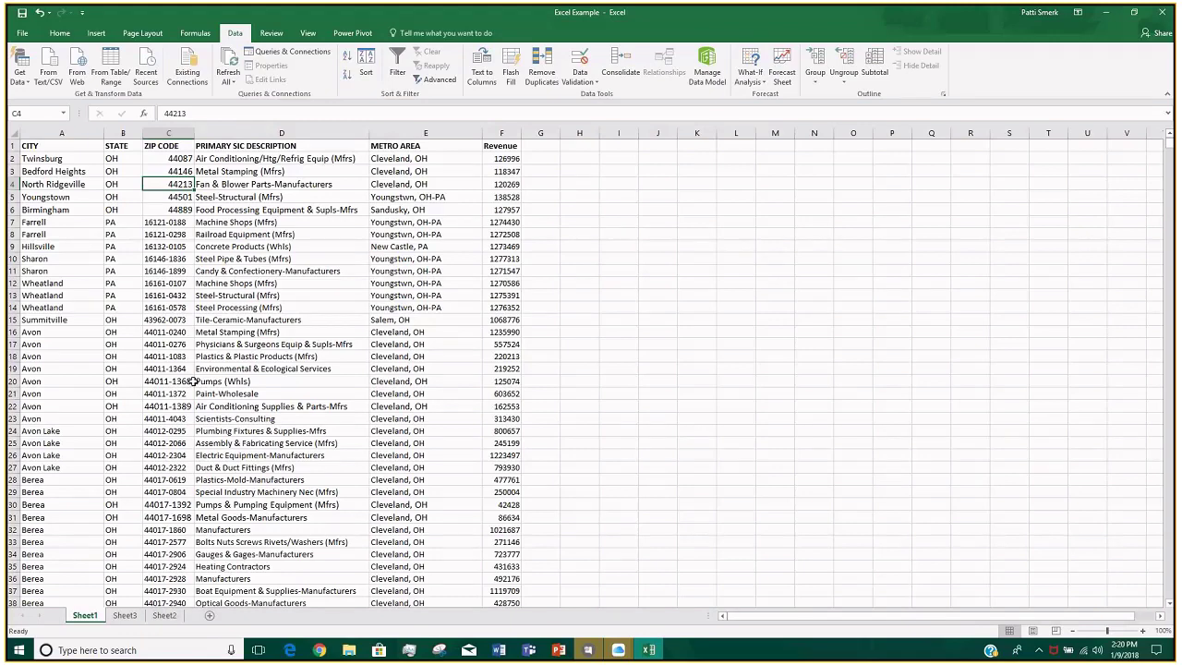
Re-sort the listings A to Z by city from A2 and open the Sort dialog
{"action": "key", "text": "ctrl+Home"}
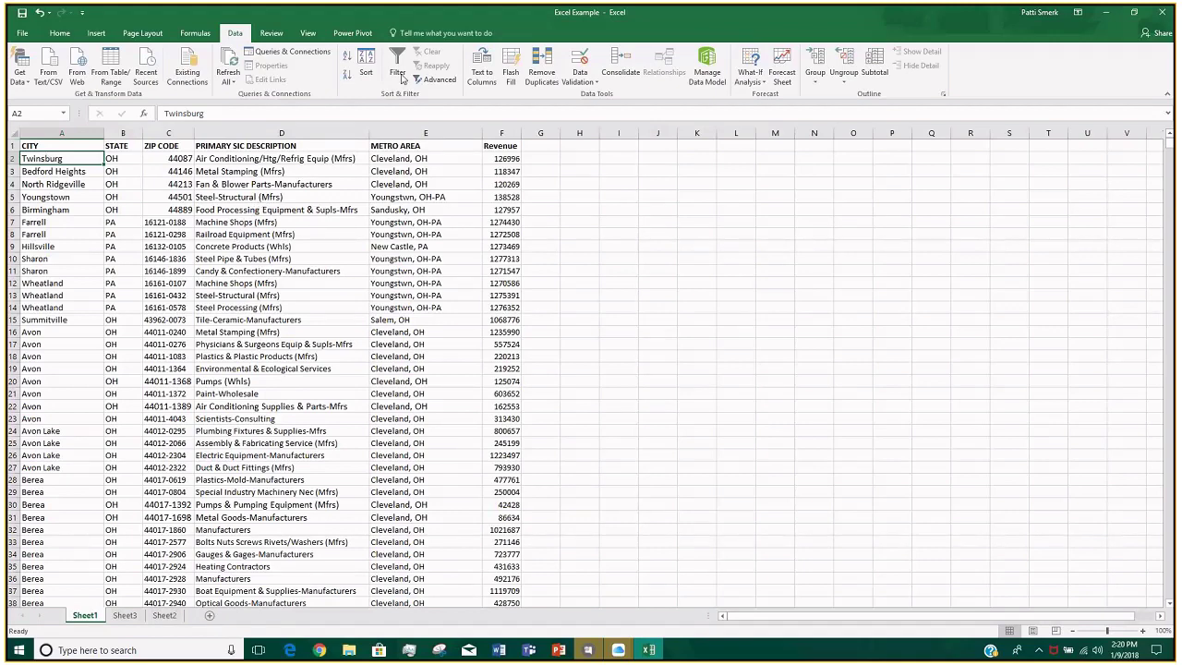
{"action": "left_click", "coordinate": [347, 57]}
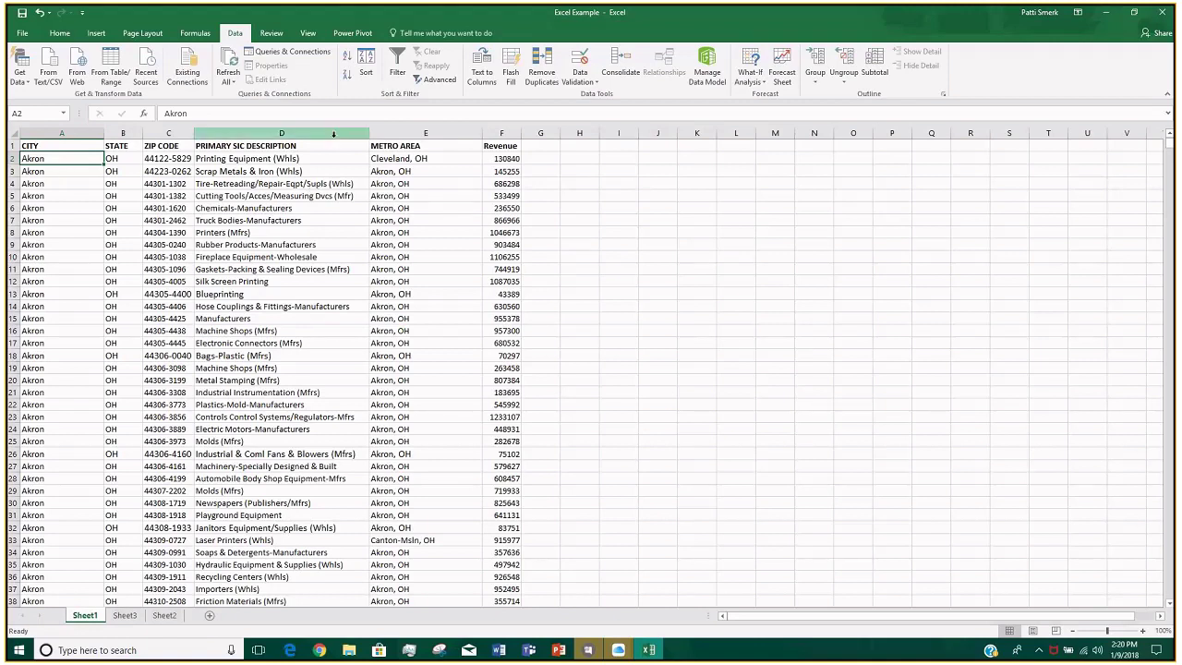
{"action": "left_click", "coordinate": [366, 60]}
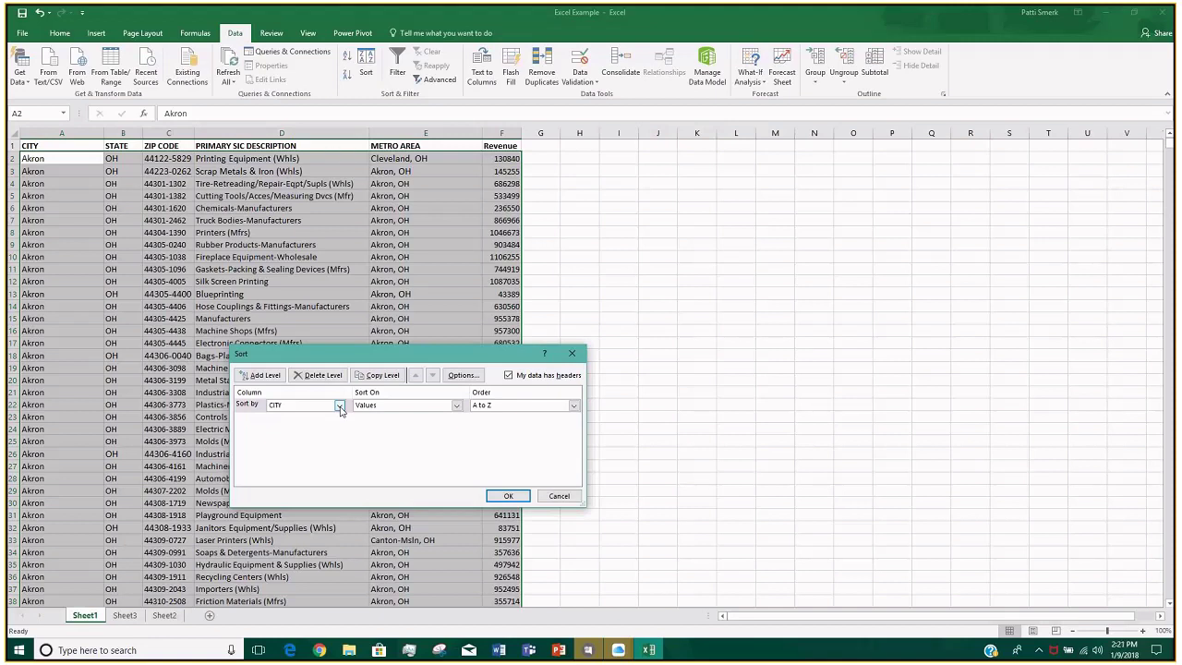
{"action": "left_click", "coordinate": [456, 406]}
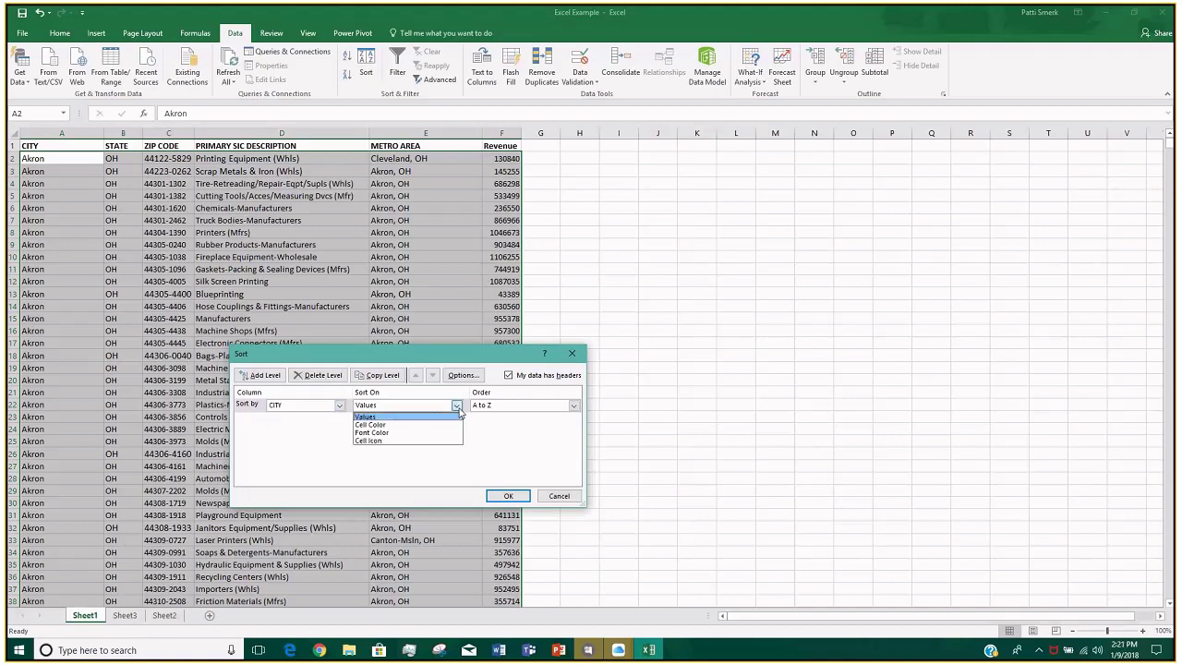
{"action": "left_click", "coordinate": [456, 406]}
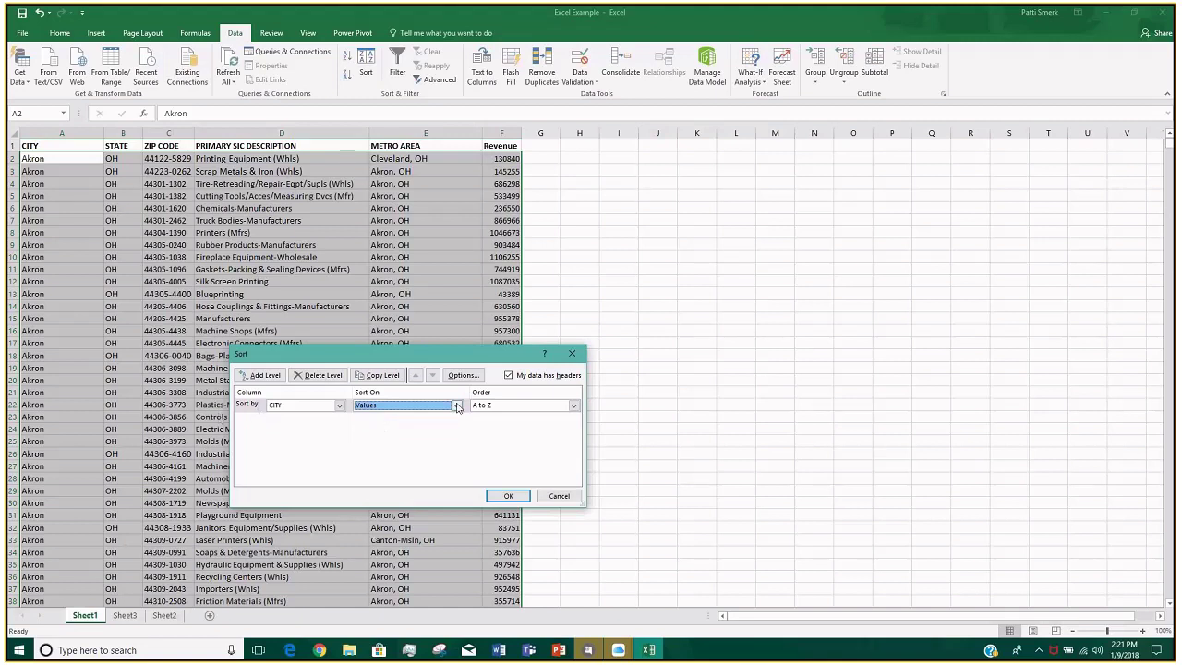
{"action": "left_click", "coordinate": [457, 406]}
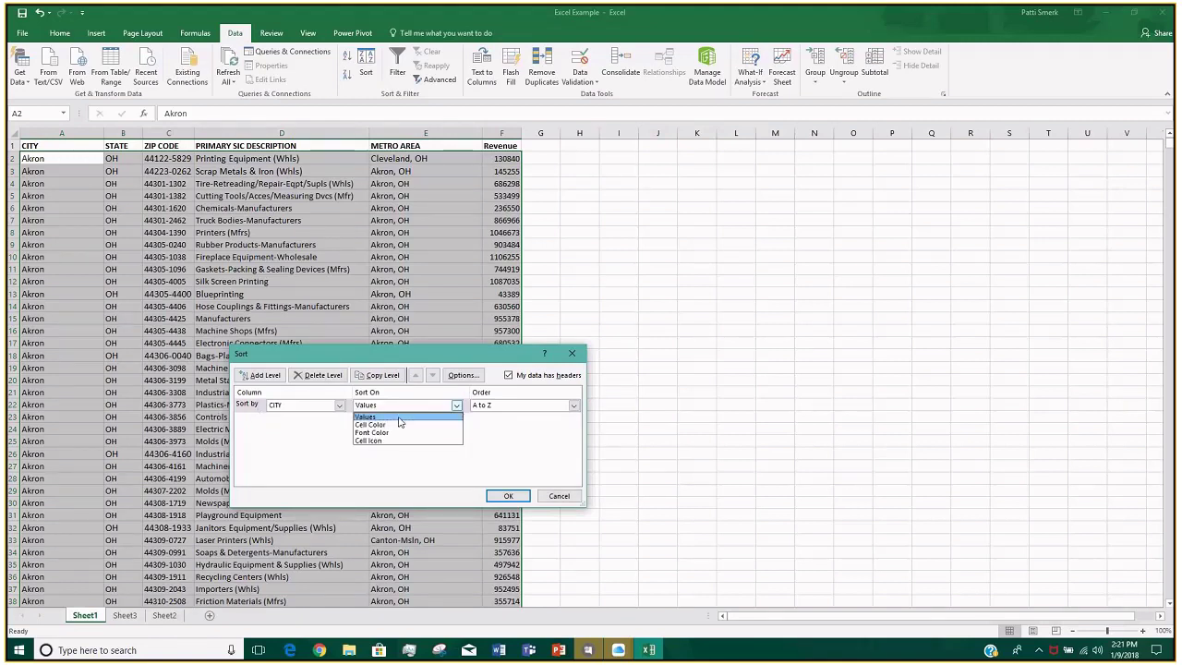
{"action": "left_click", "coordinate": [519, 434]}
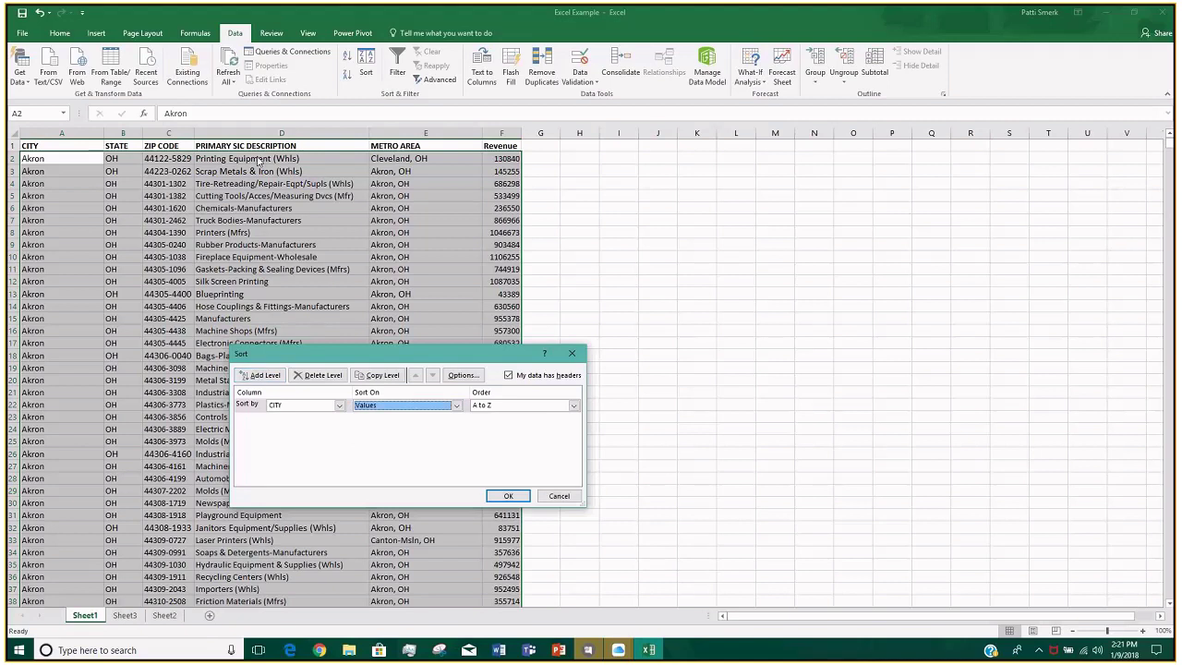
Add a second sort level: PRIMARY SIC DESCRIPTION, on Values, A to Z, and apply it
{"action": "left_click", "coordinate": [265, 375]}
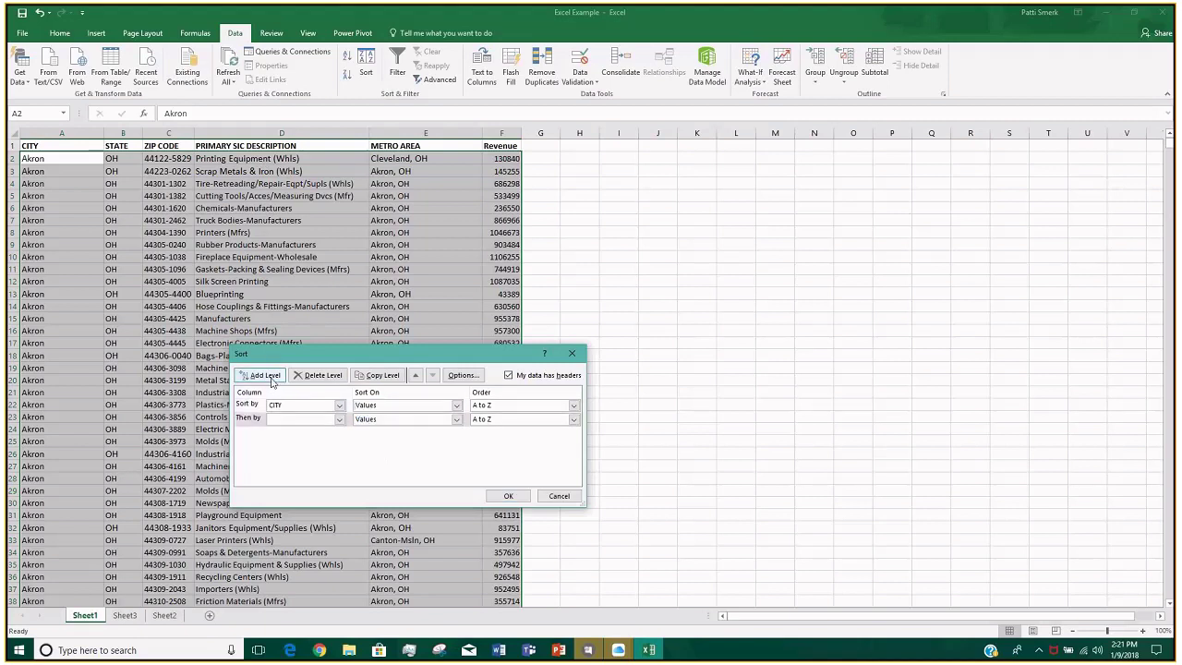
{"action": "left_click", "coordinate": [339, 420]}
{"action": "left_click", "coordinate": [337, 453]}
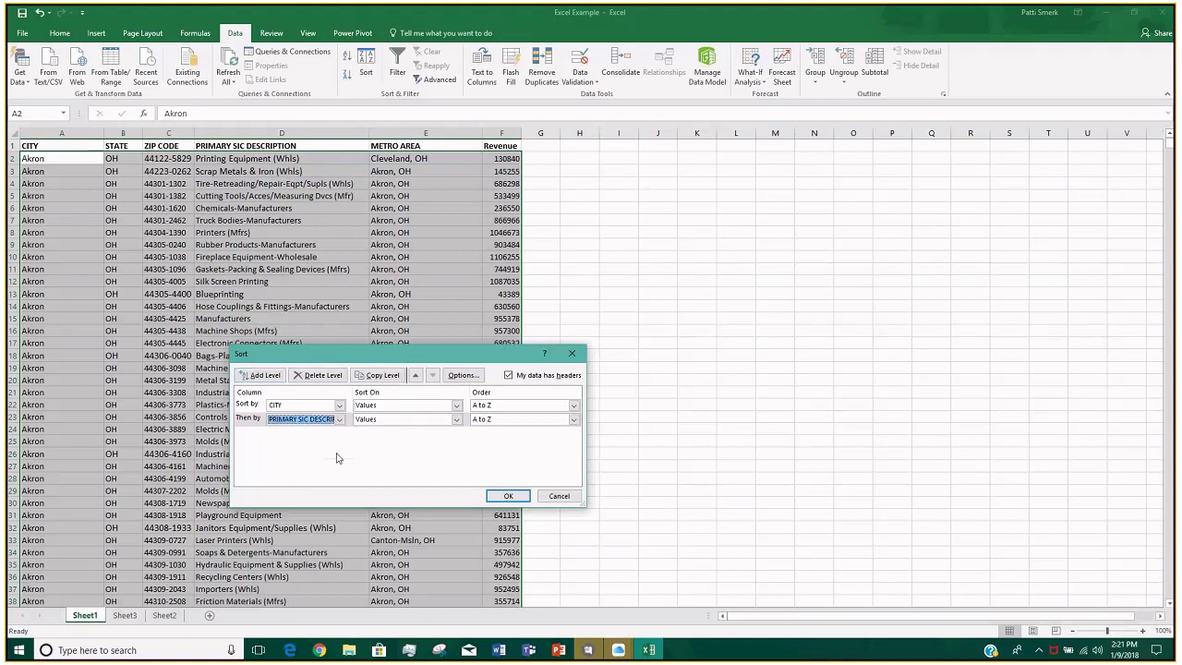
{"action": "left_click", "coordinate": [398, 420]}
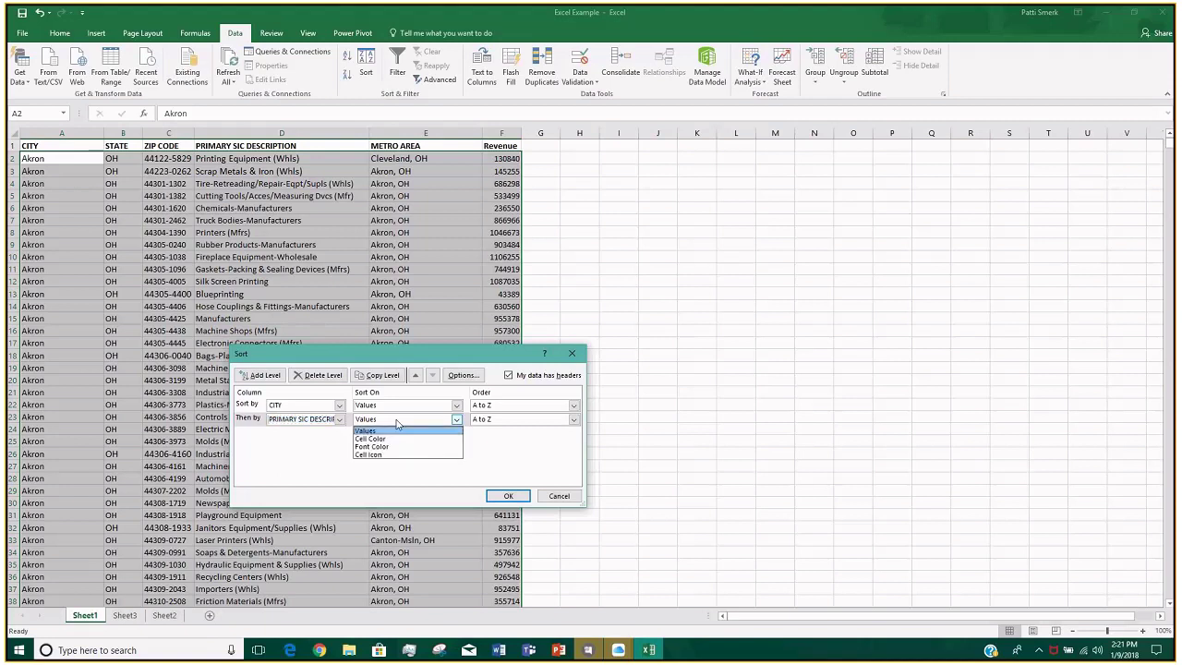
{"action": "left_click", "coordinate": [397, 421]}
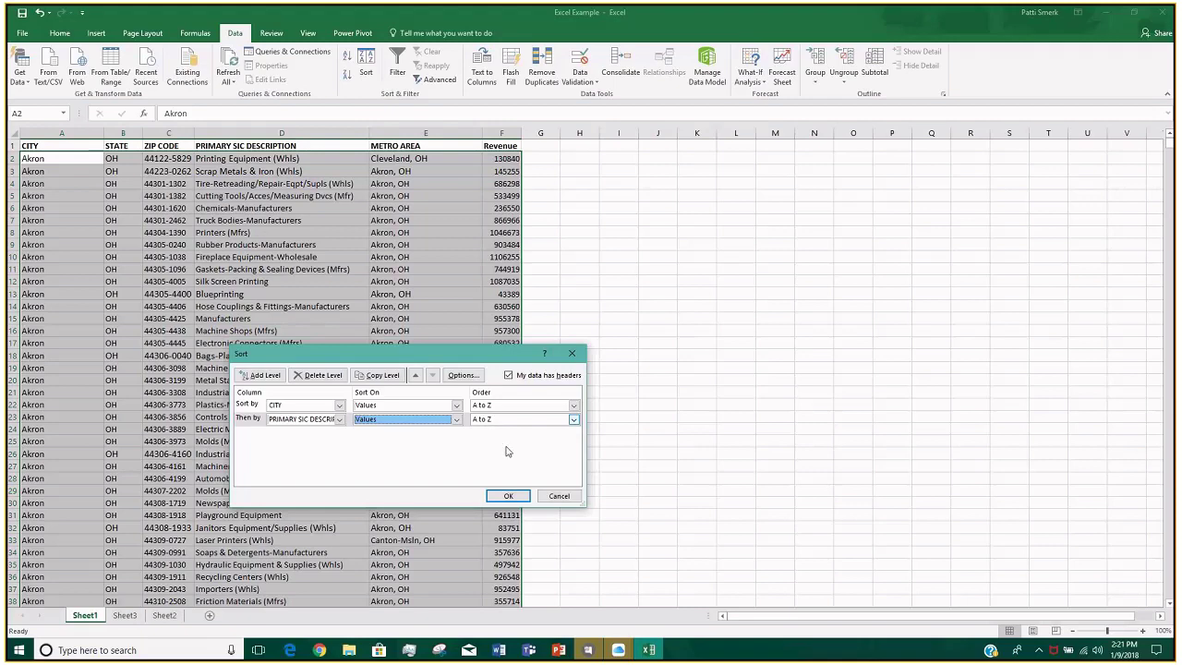
{"action": "left_click", "coordinate": [506, 495]}
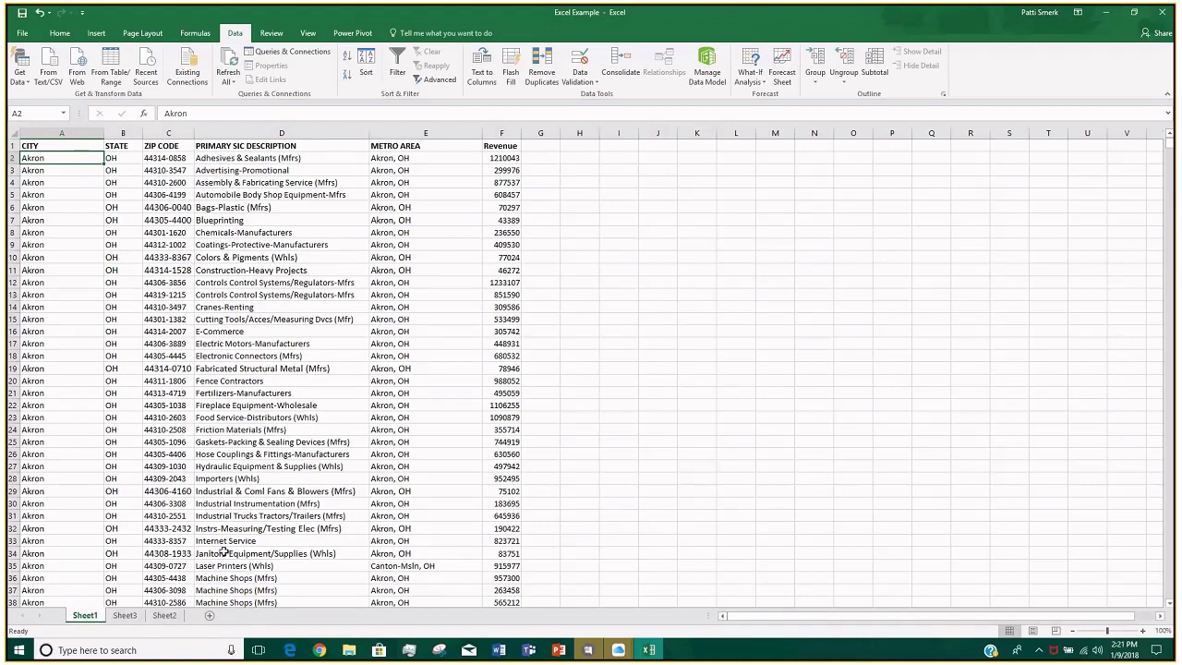
{"action": "scroll", "coordinate": [224, 551], "scroll_direction": "down", "scroll_amount": 4}
{"action": "scroll", "coordinate": [223, 551], "scroll_direction": "down", "scroll_amount": 8}
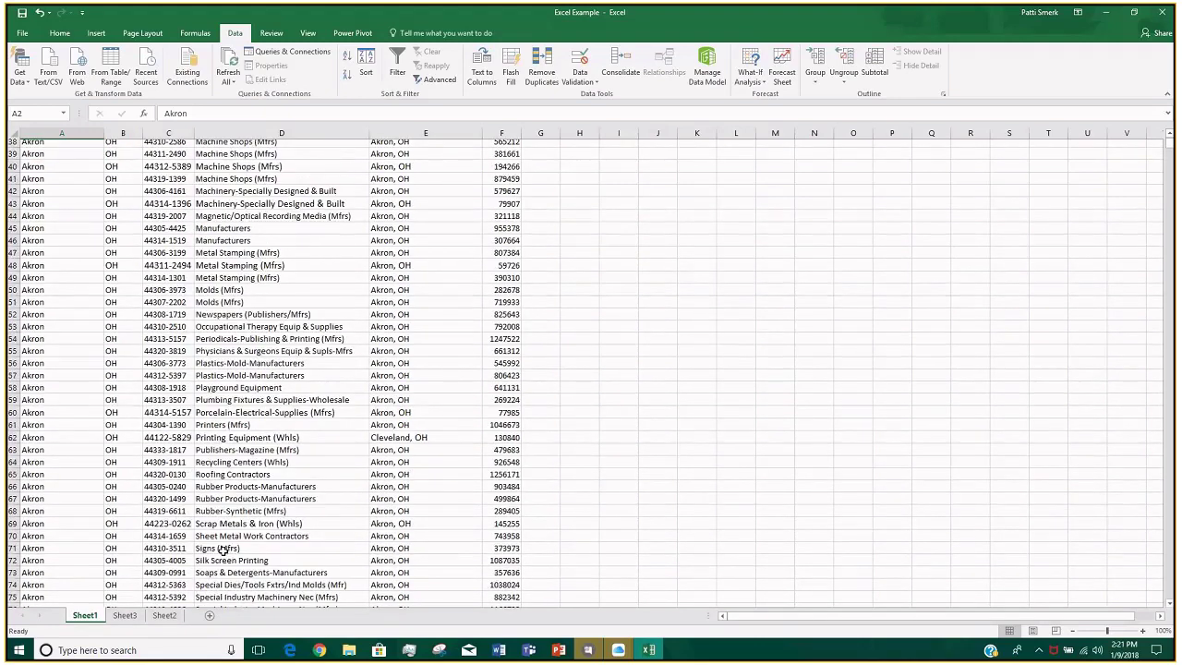
{"action": "scroll", "coordinate": [223, 551], "scroll_direction": "down", "scroll_amount": 8}
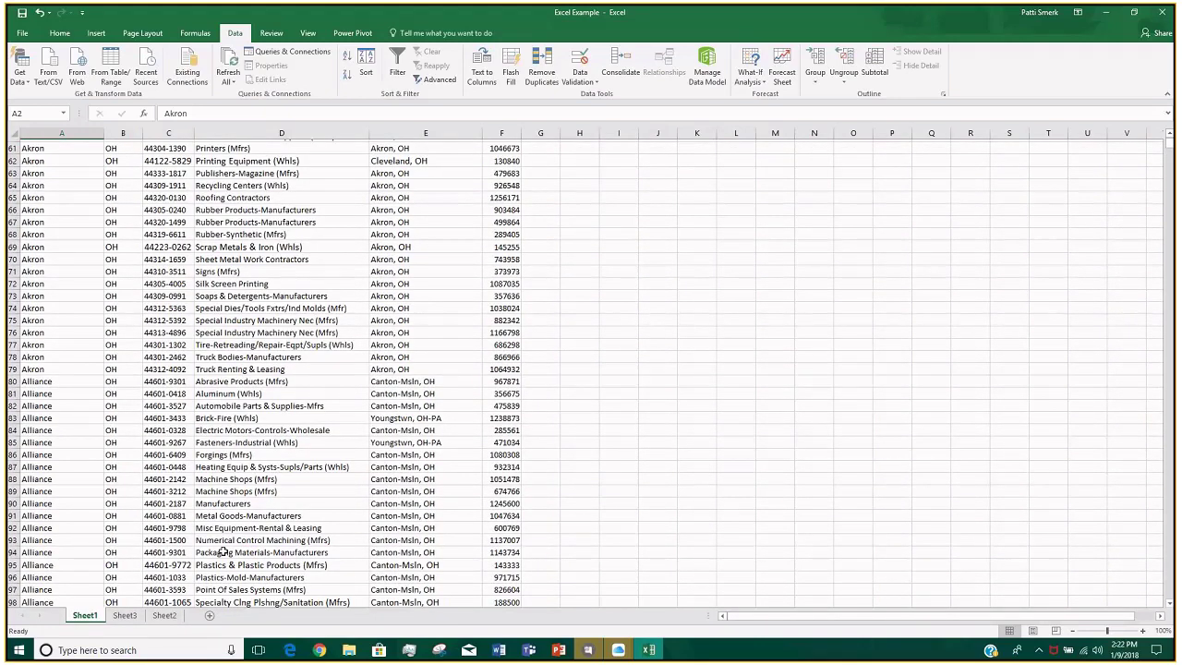
{"action": "left_click", "coordinate": [36, 378]}
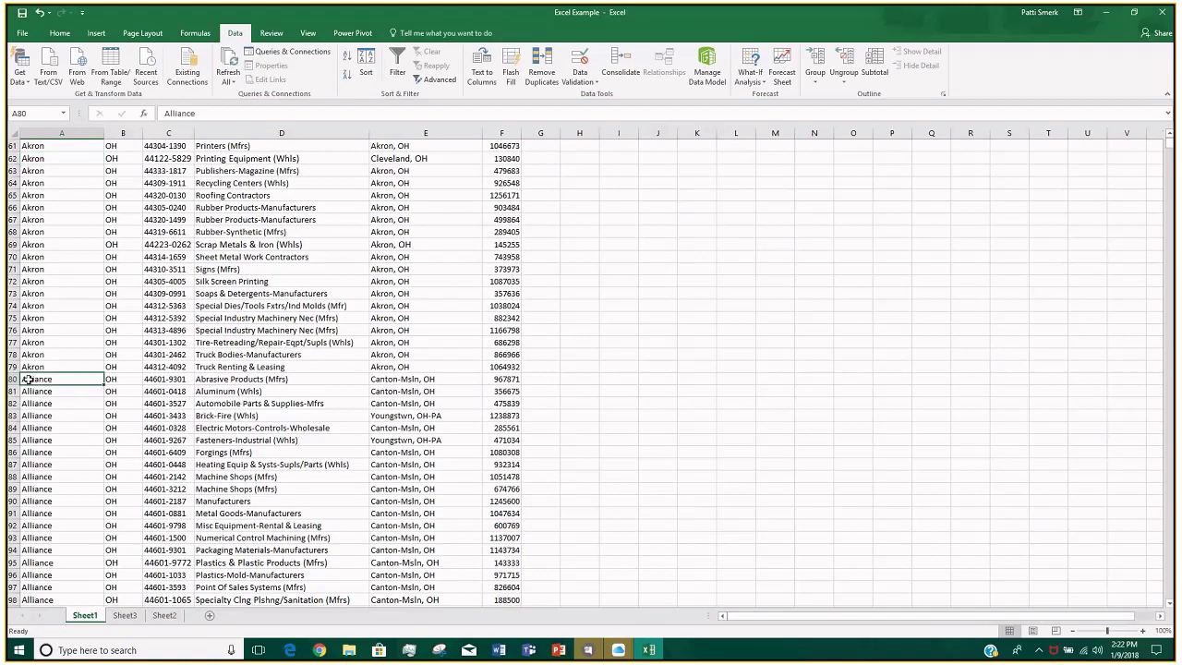
{"action": "left_click", "coordinate": [13, 379]}
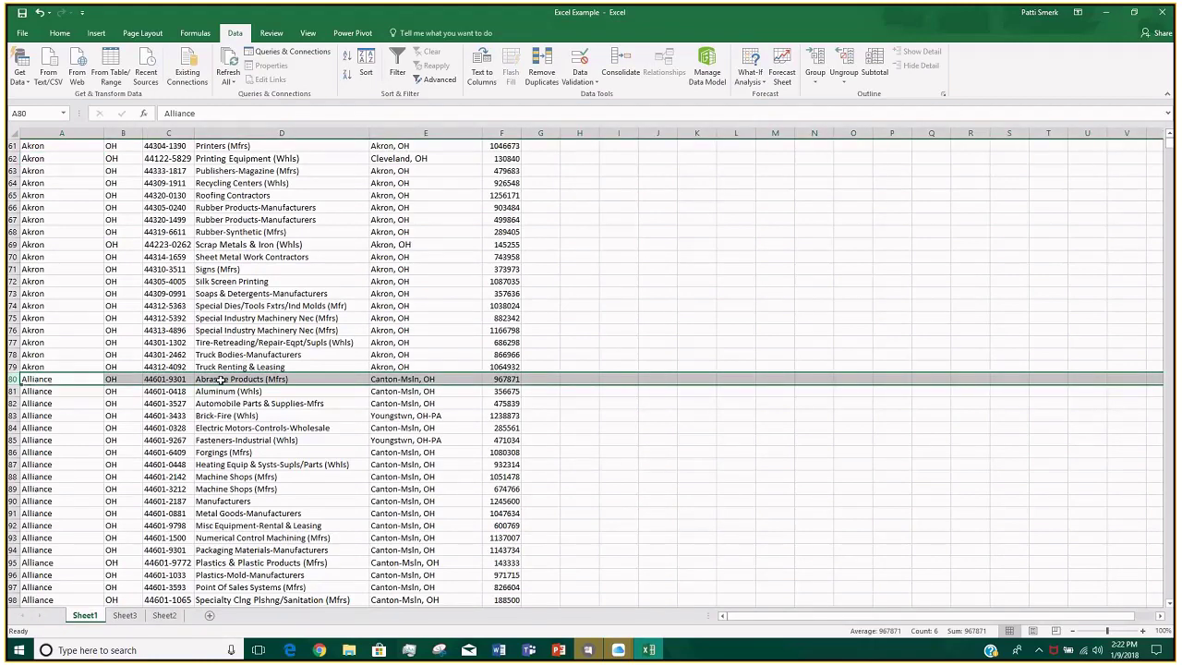
{"action": "scroll", "coordinate": [216, 492], "scroll_direction": "down", "scroll_amount": 1}
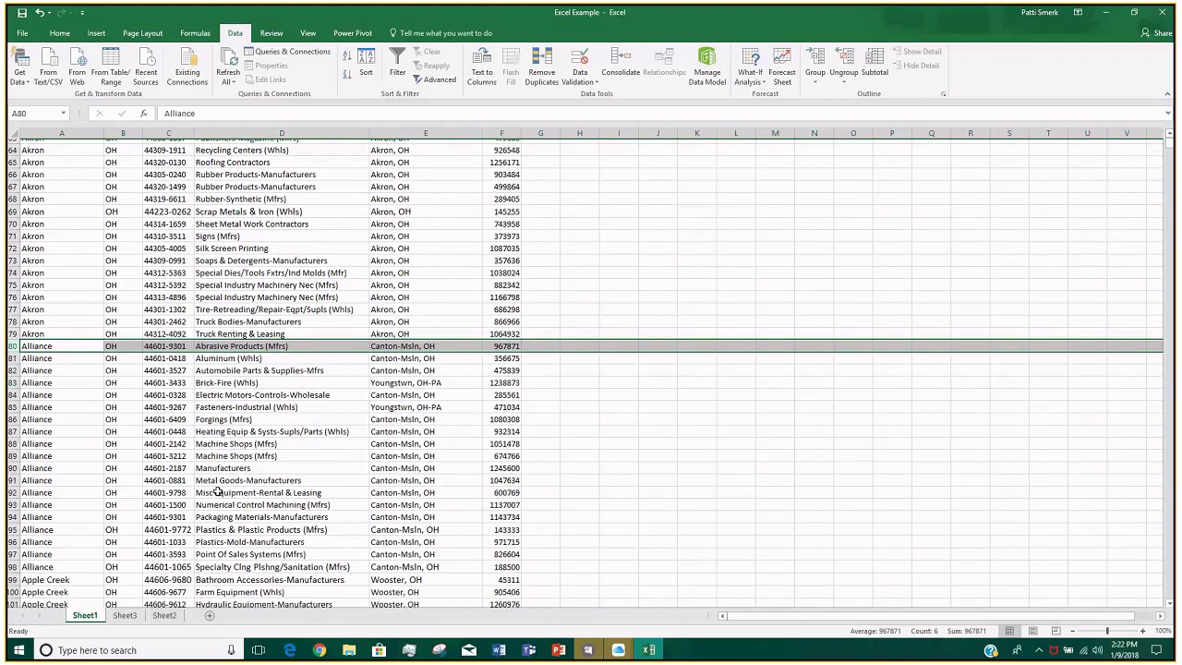
{"action": "scroll", "coordinate": [216, 492], "scroll_direction": "down", "scroll_amount": 2}
{"action": "left_click", "coordinate": [70, 501]}
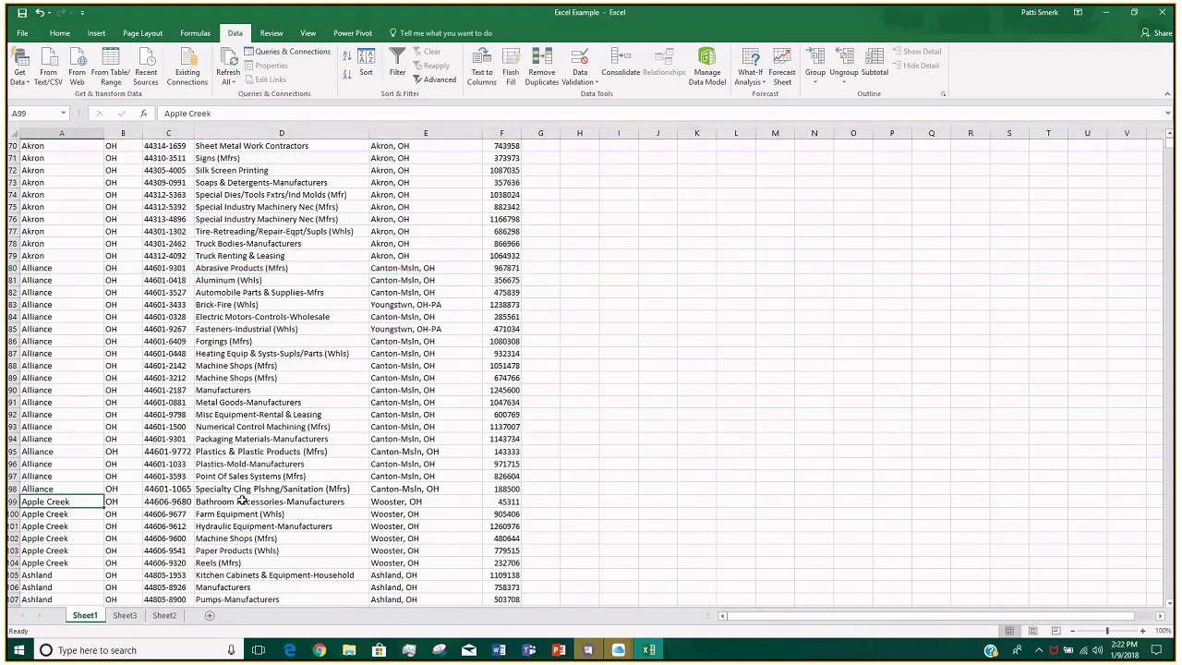
{"action": "left_click", "coordinate": [13, 501]}
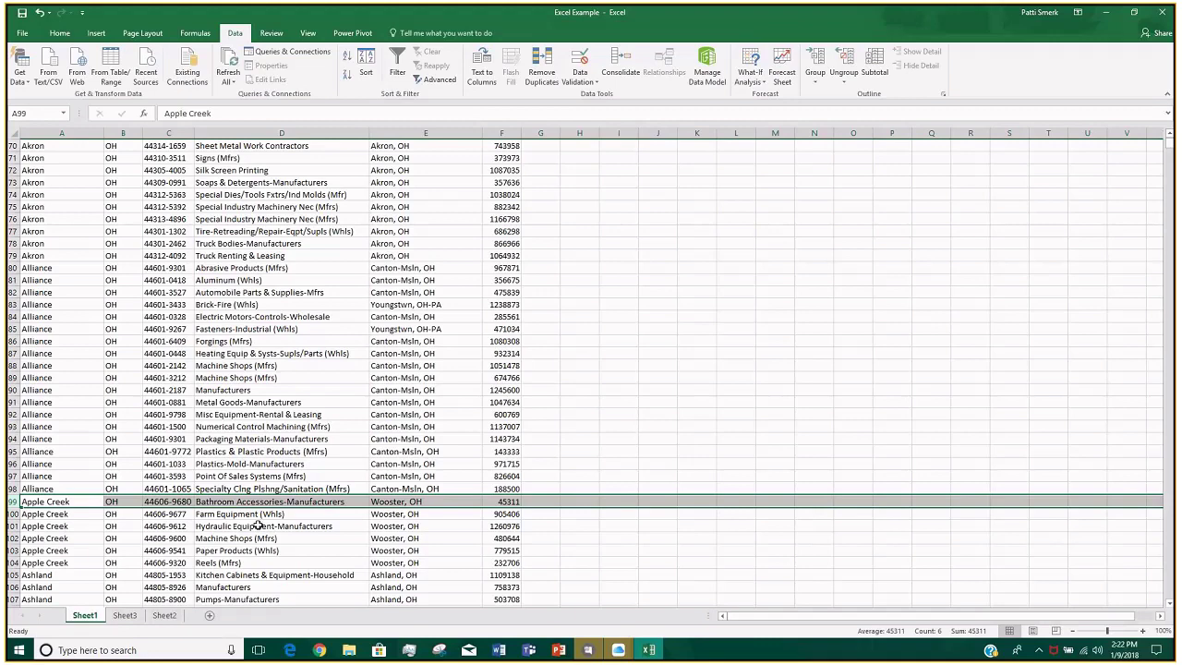
{"action": "scroll", "coordinate": [259, 525], "scroll_direction": "up", "scroll_amount": 1}
{"action": "scroll", "coordinate": [259, 525], "scroll_direction": "up", "scroll_amount": 3}
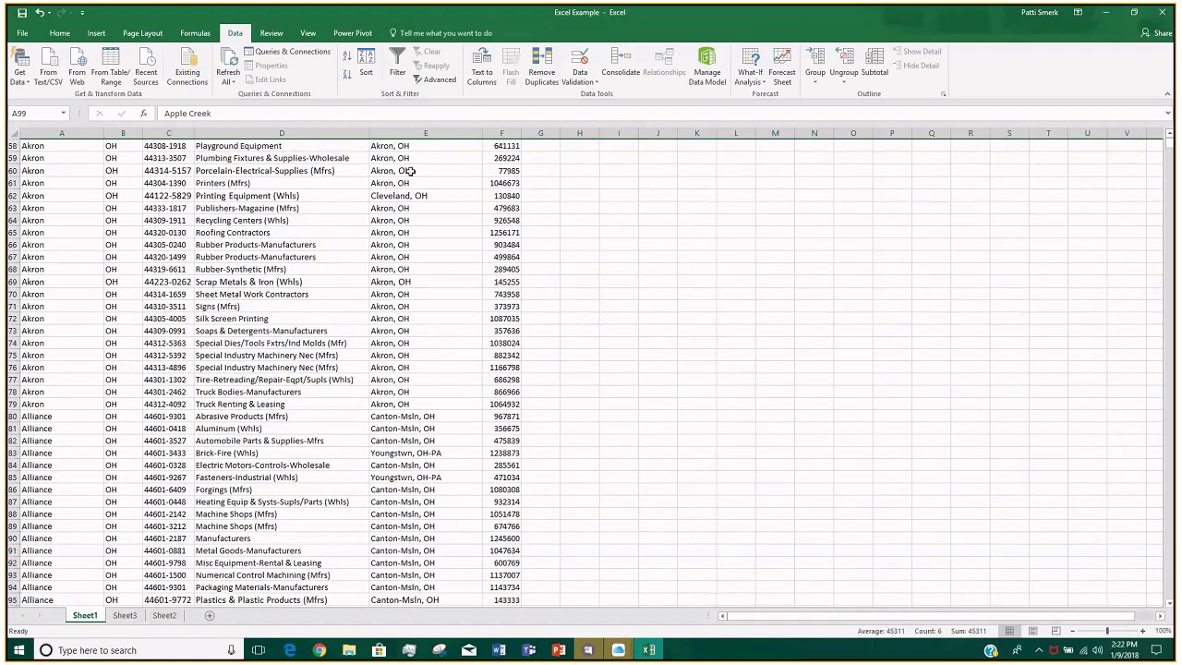
Change the second sort level to Revenue, Smallest to Largest, after CITY A to Z
{"action": "left_click", "coordinate": [369, 64]}
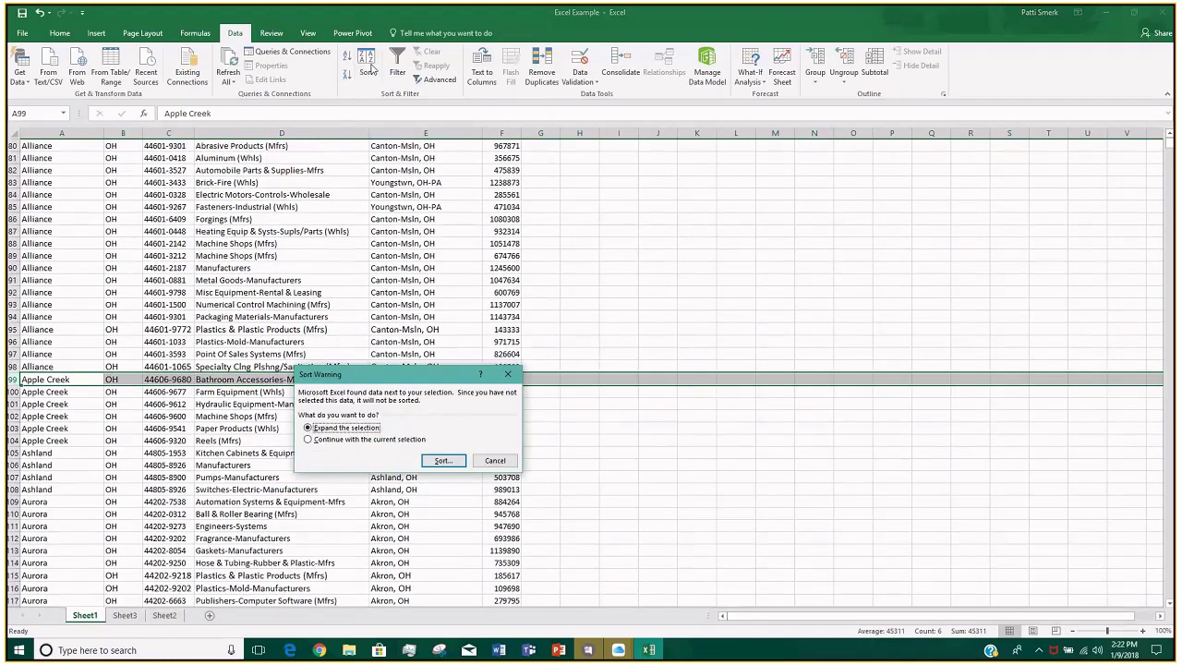
{"action": "key", "text": "Escape"}
{"action": "left_click", "coordinate": [261, 317]}
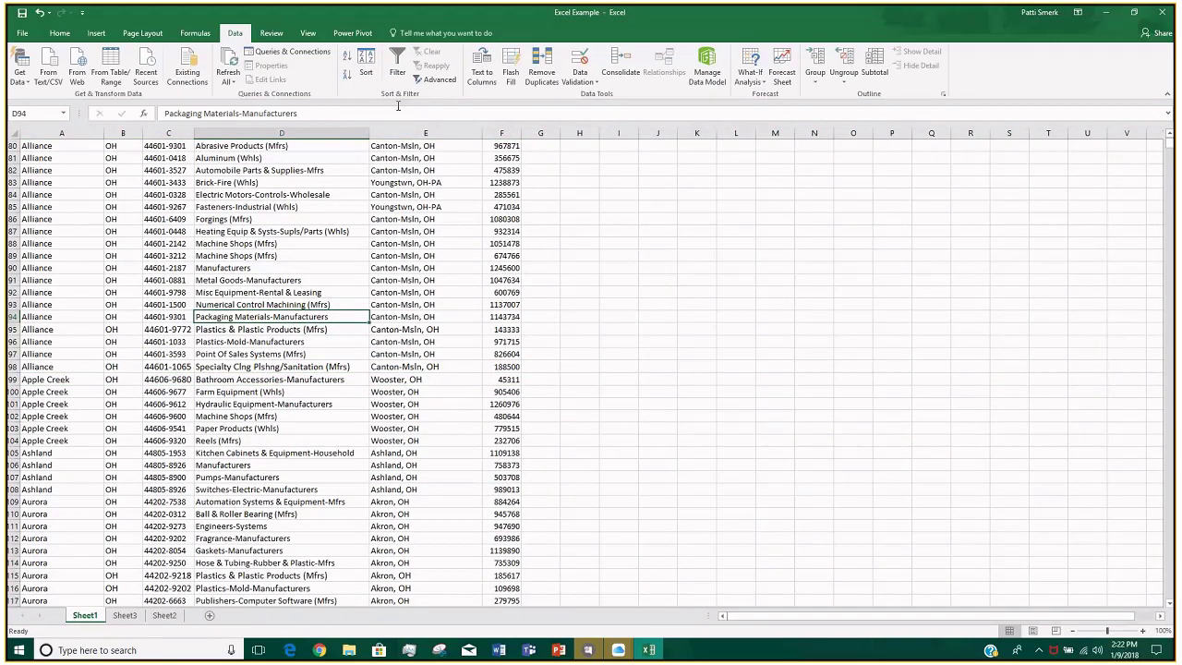
{"action": "left_click", "coordinate": [367, 65]}
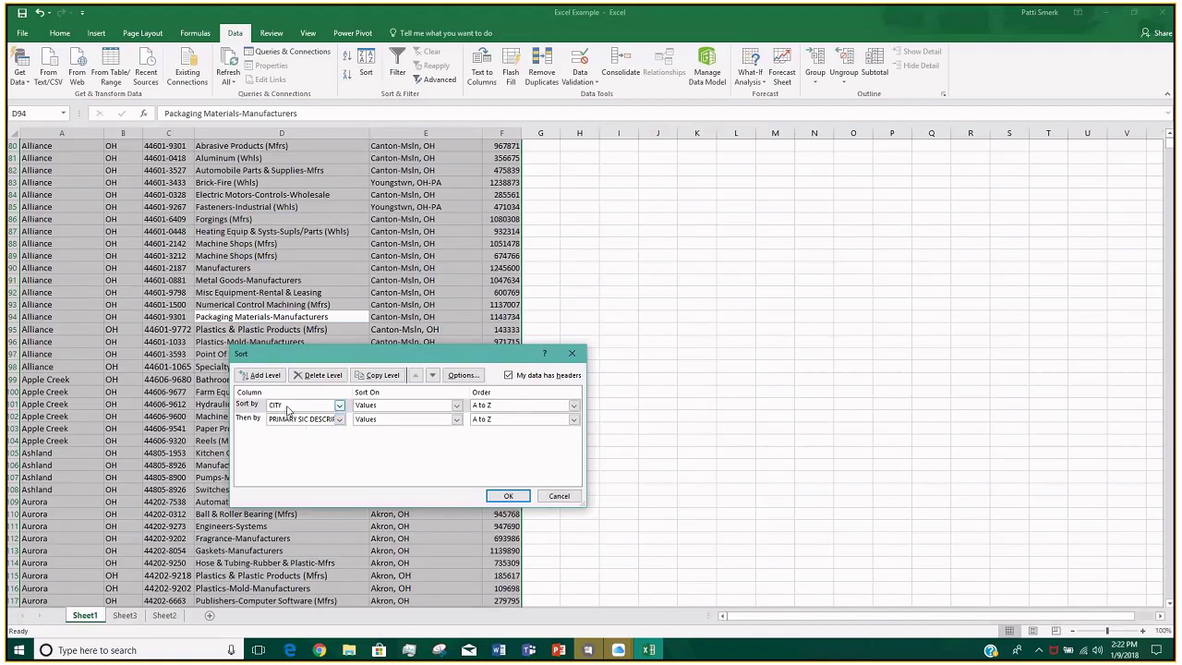
{"action": "left_click", "coordinate": [294, 419]}
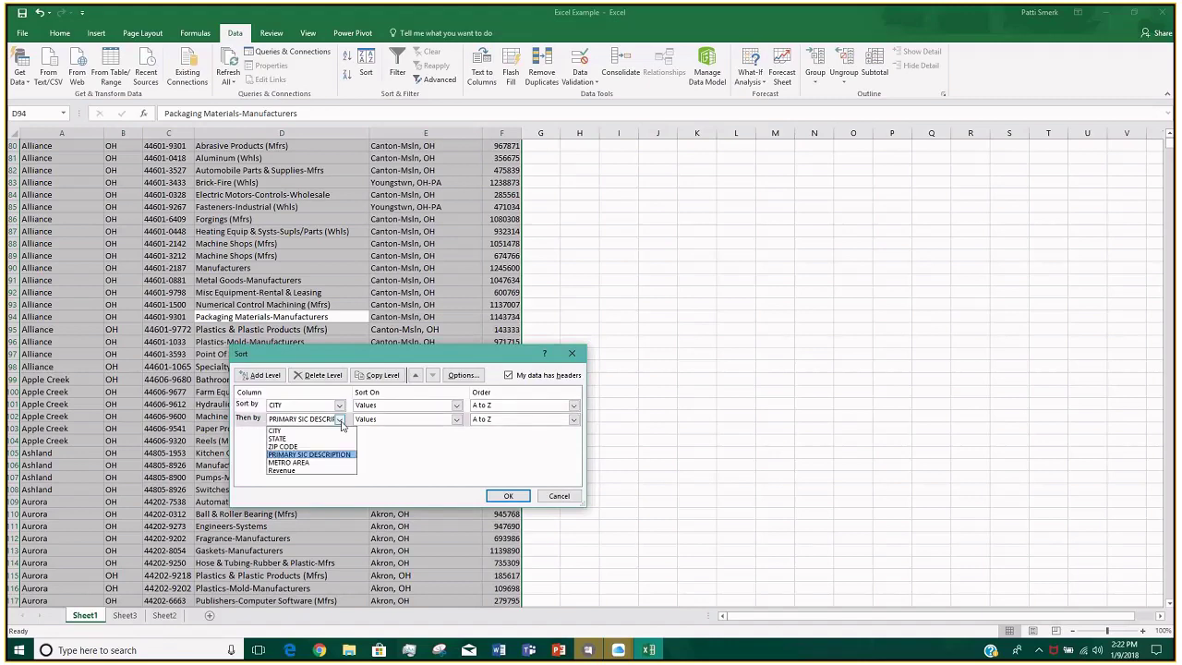
{"action": "left_click", "coordinate": [330, 471]}
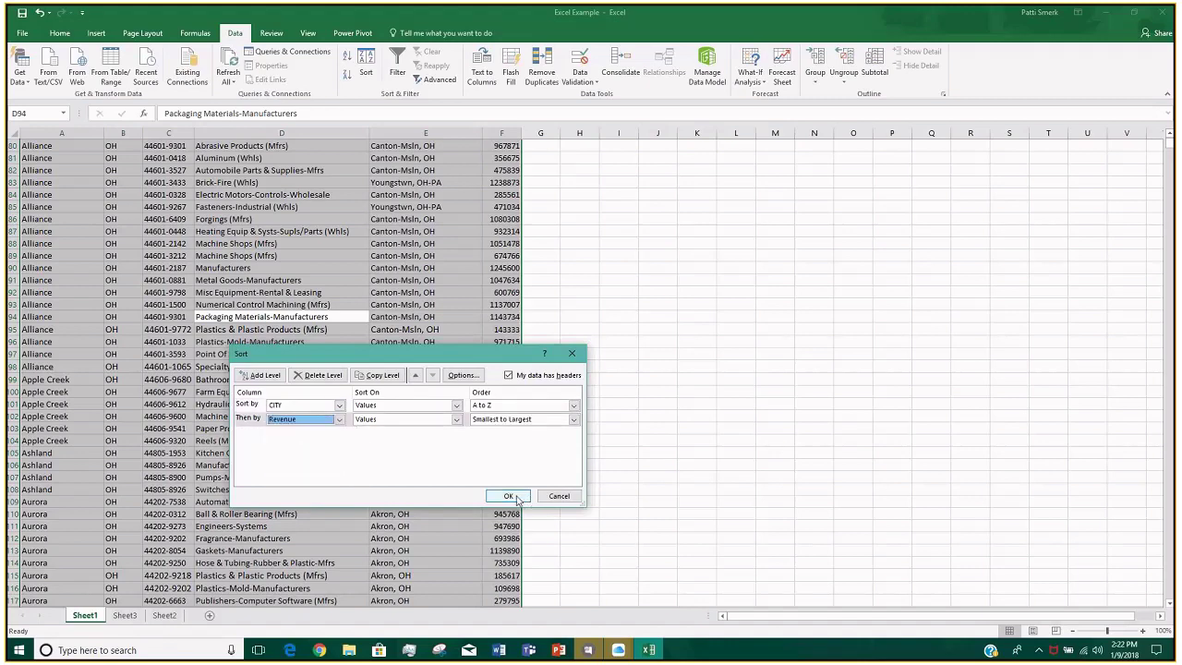
{"action": "left_click", "coordinate": [509, 496]}
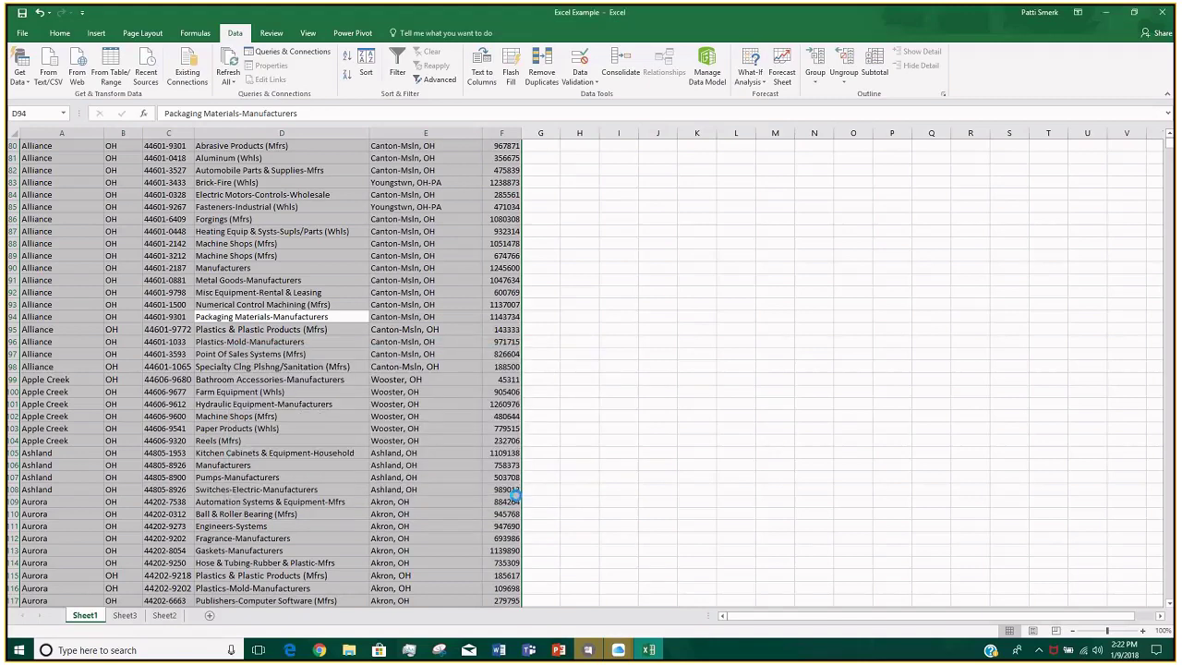
{"action": "scroll", "coordinate": [344, 440], "scroll_direction": "up", "scroll_amount": 1}
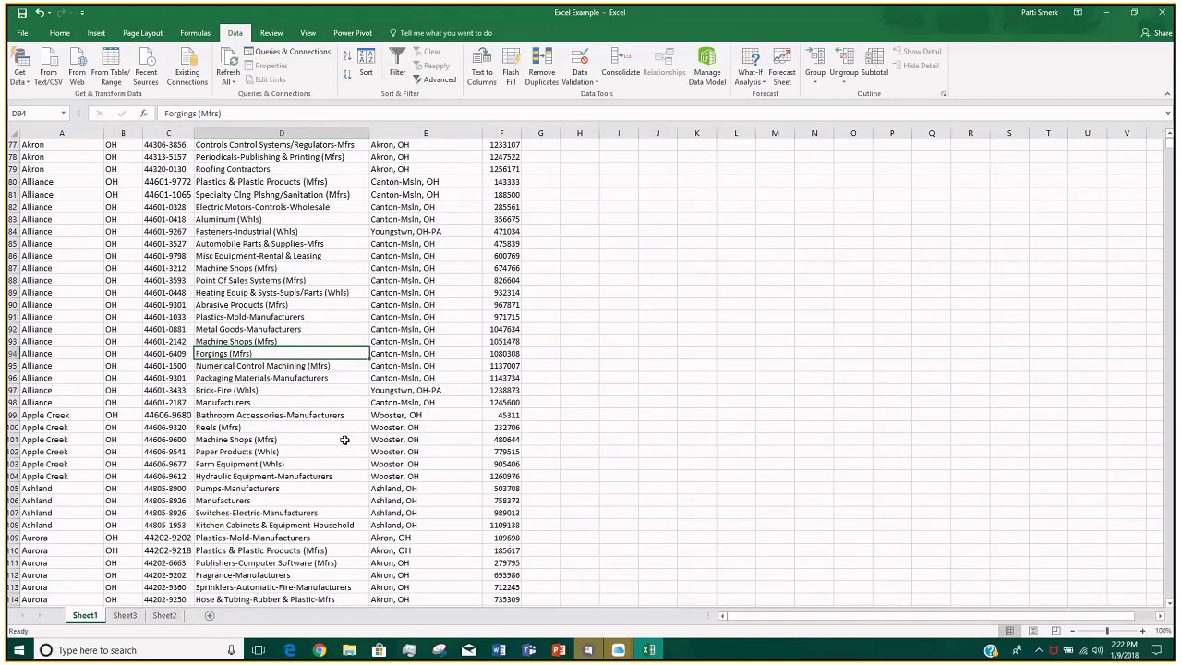
{"action": "scroll", "coordinate": [345, 439], "scroll_direction": "down", "scroll_amount": 1}
{"action": "left_click", "coordinate": [505, 377]}
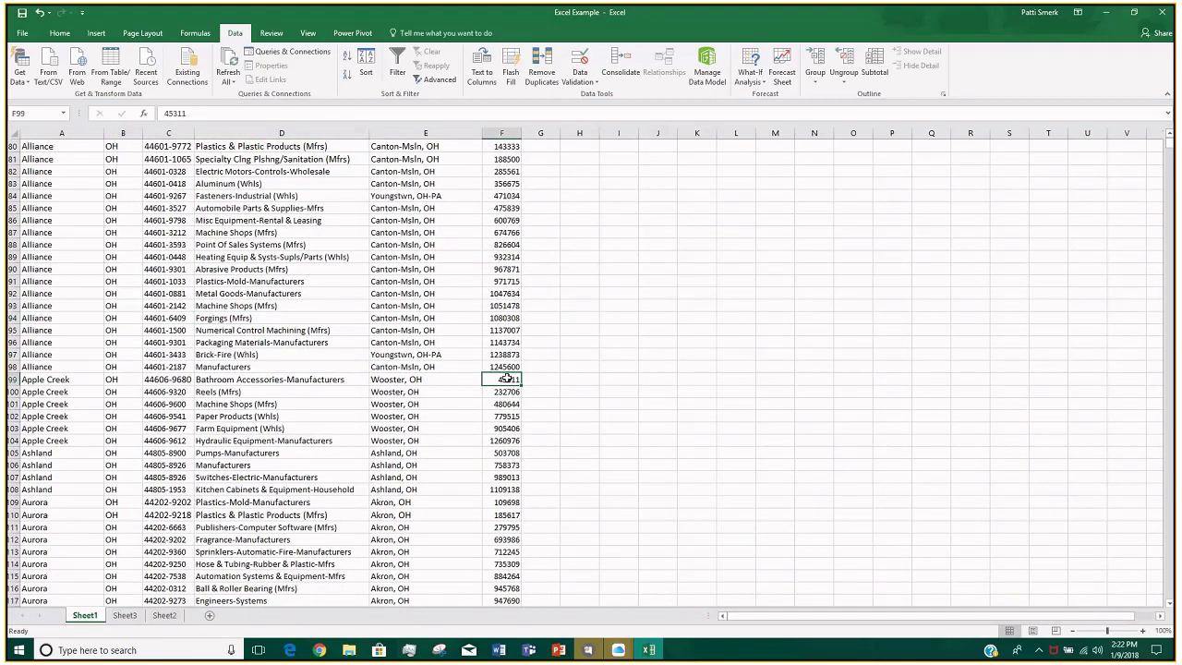
{"action": "left_click_drag", "start_coordinate": [14, 441], "coordinate": [190, 438]}
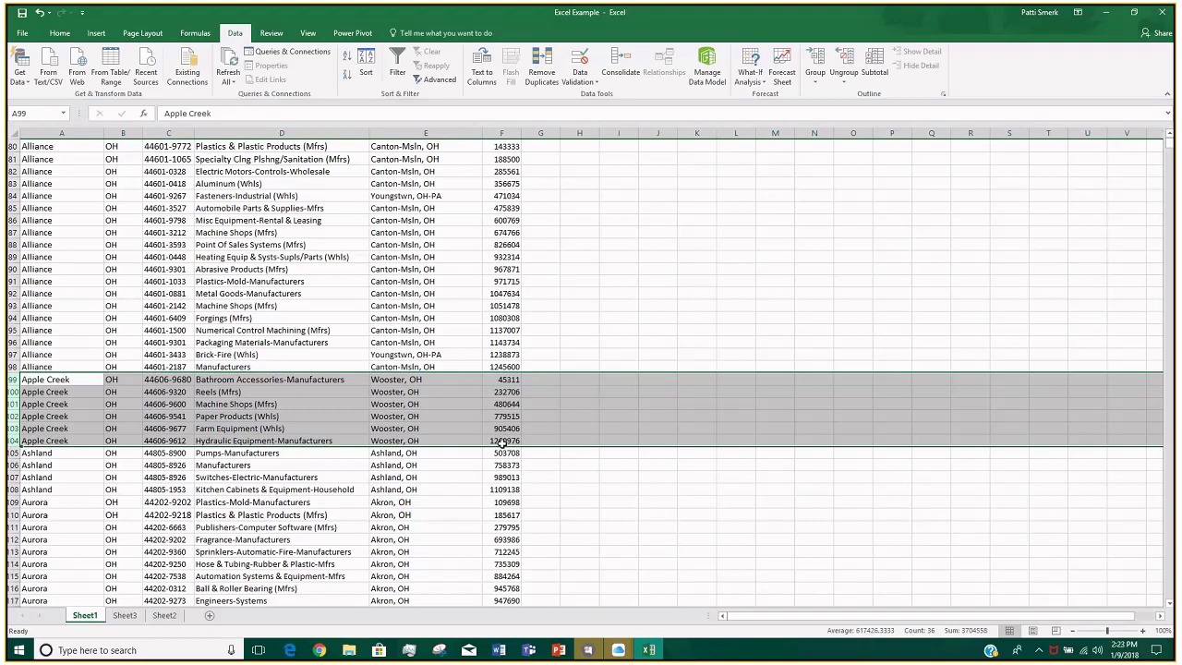
{"action": "left_click", "coordinate": [480, 342]}
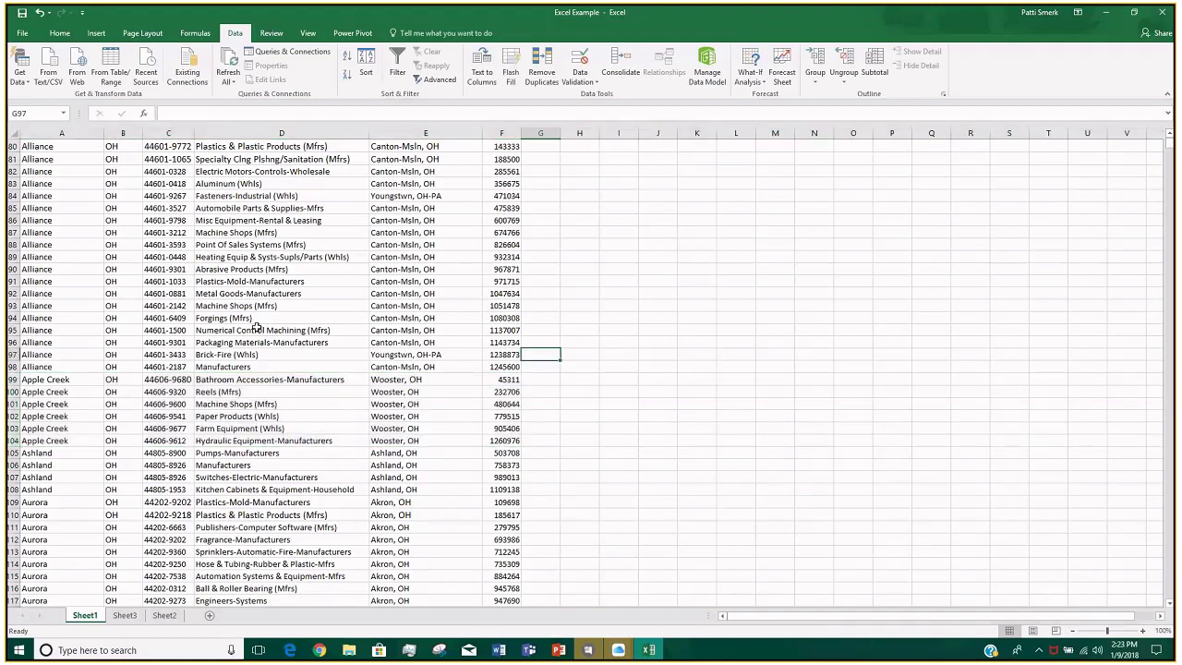
{"action": "left_click", "coordinate": [277, 330]}
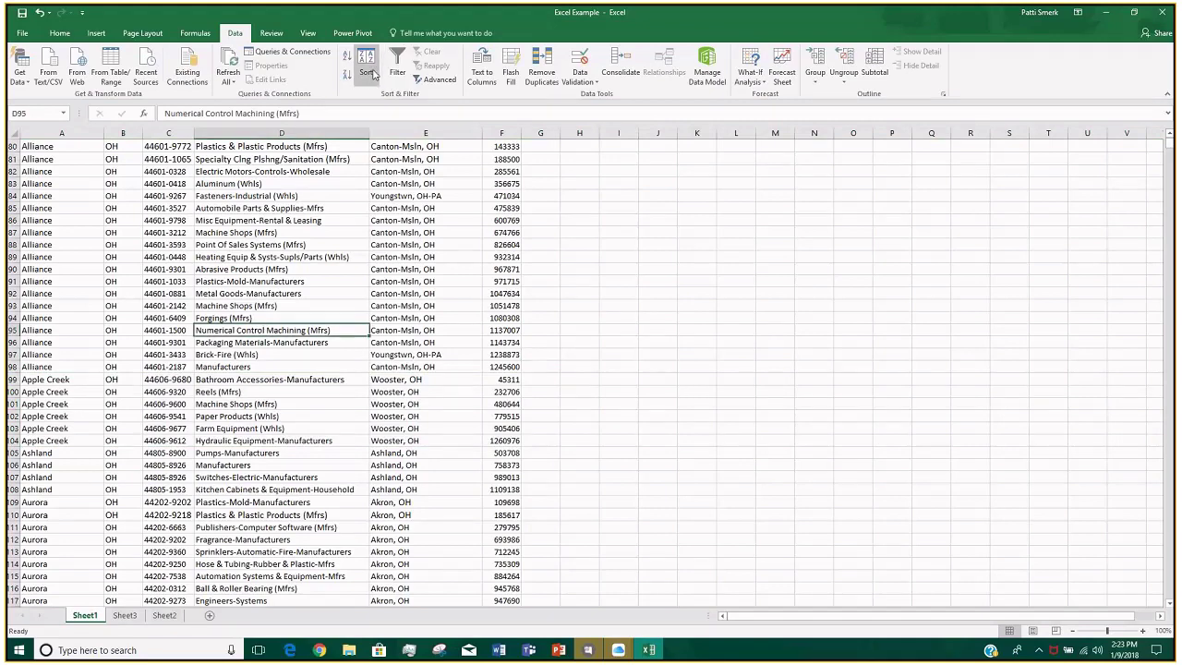
{"action": "left_click", "coordinate": [374, 74]}
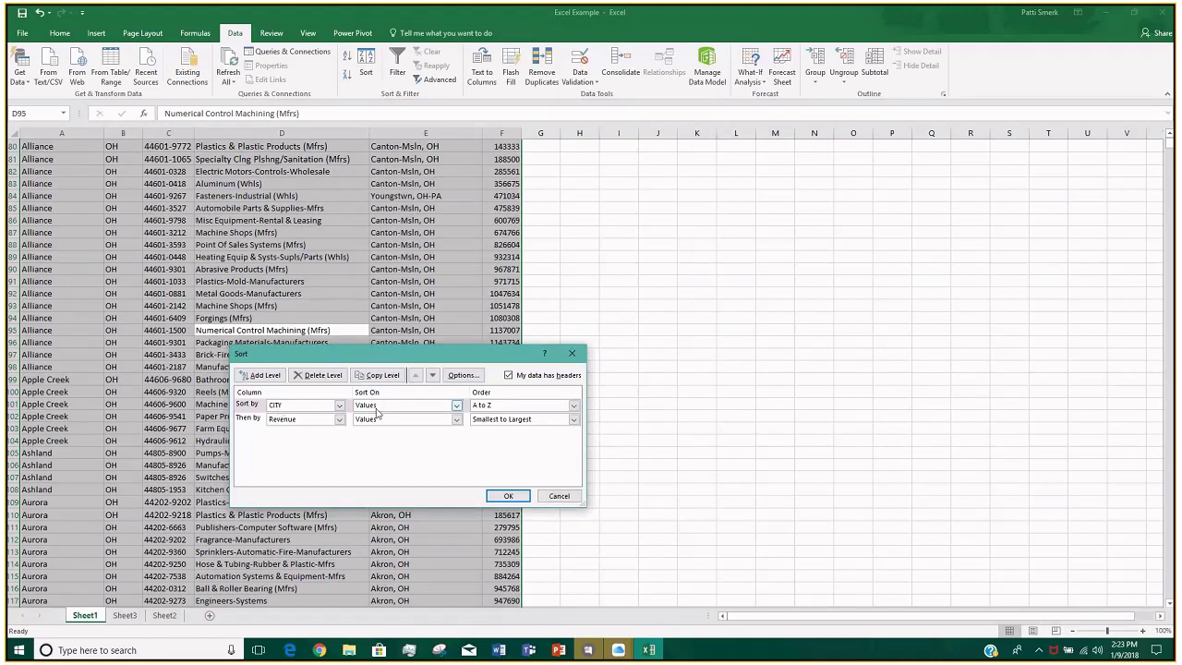
{"action": "left_click", "coordinate": [455, 420]}
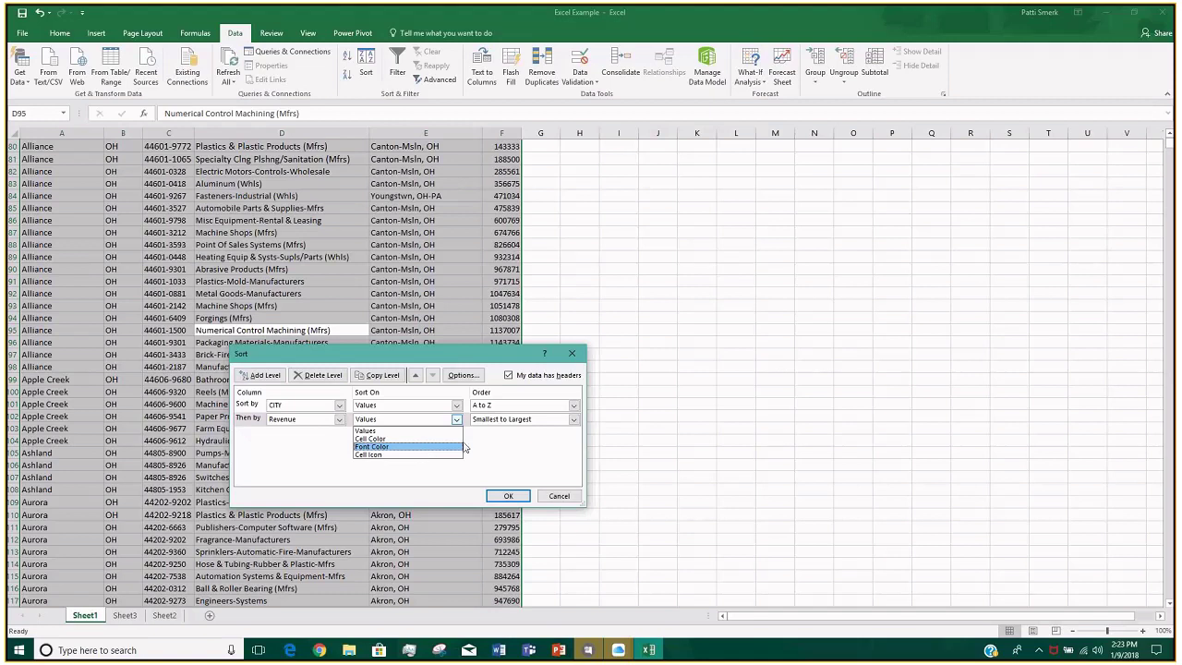
{"action": "left_click", "coordinate": [497, 448]}
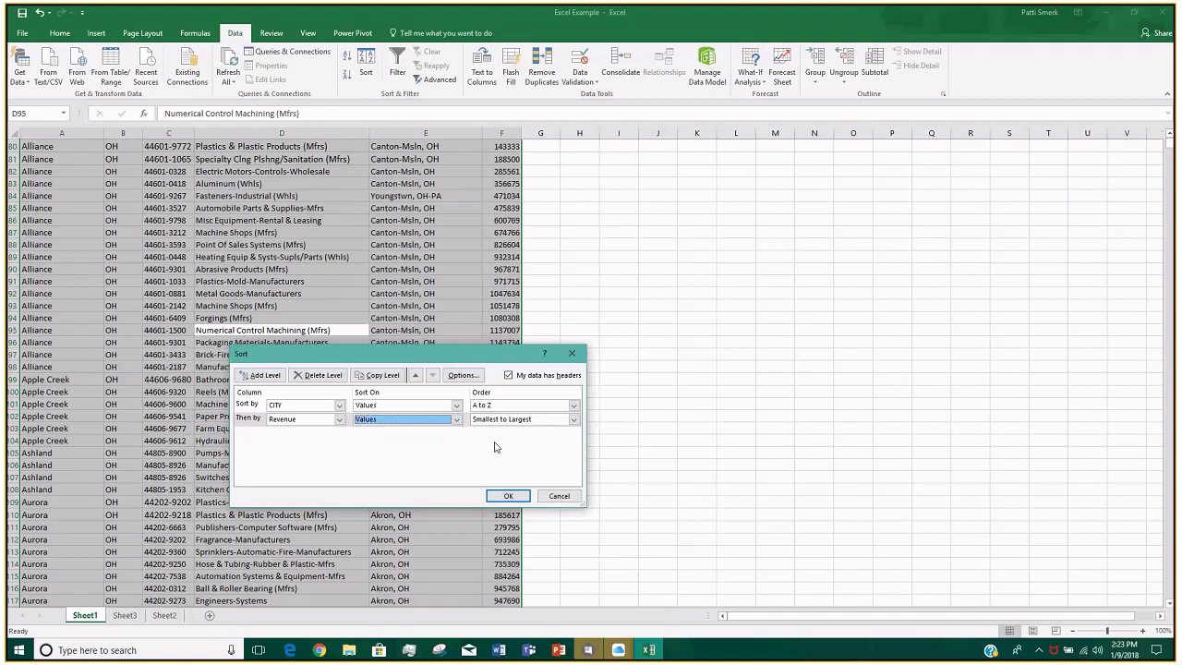
{"action": "left_click", "coordinate": [511, 496]}
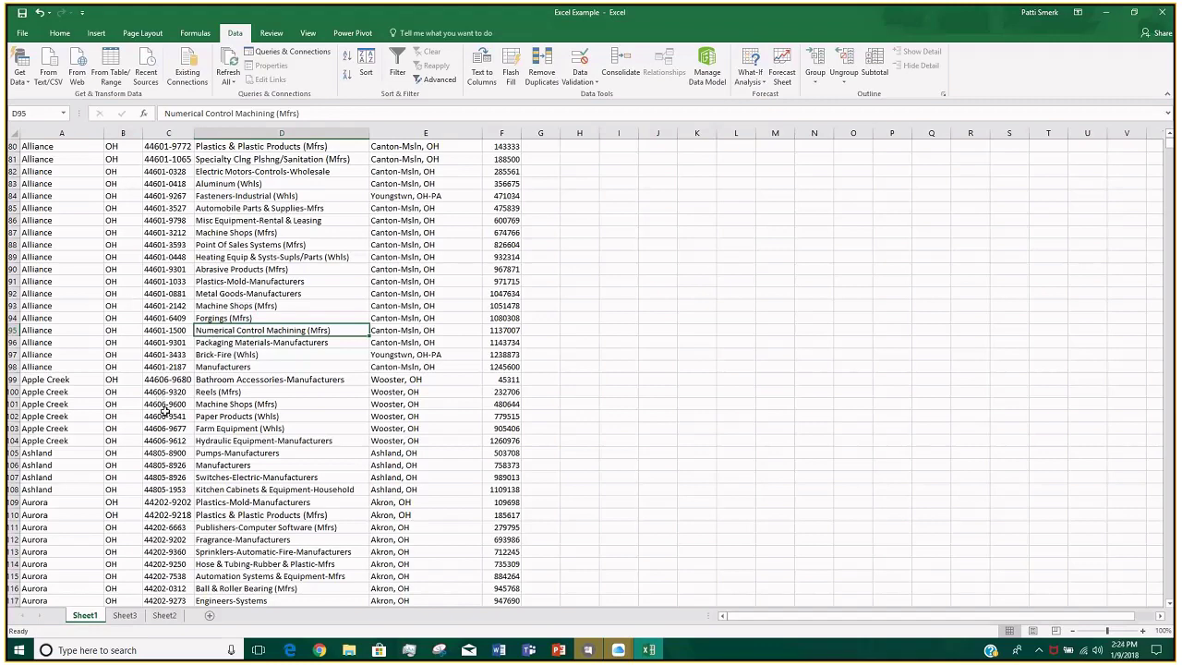
{"action": "left_click", "coordinate": [44, 328]}
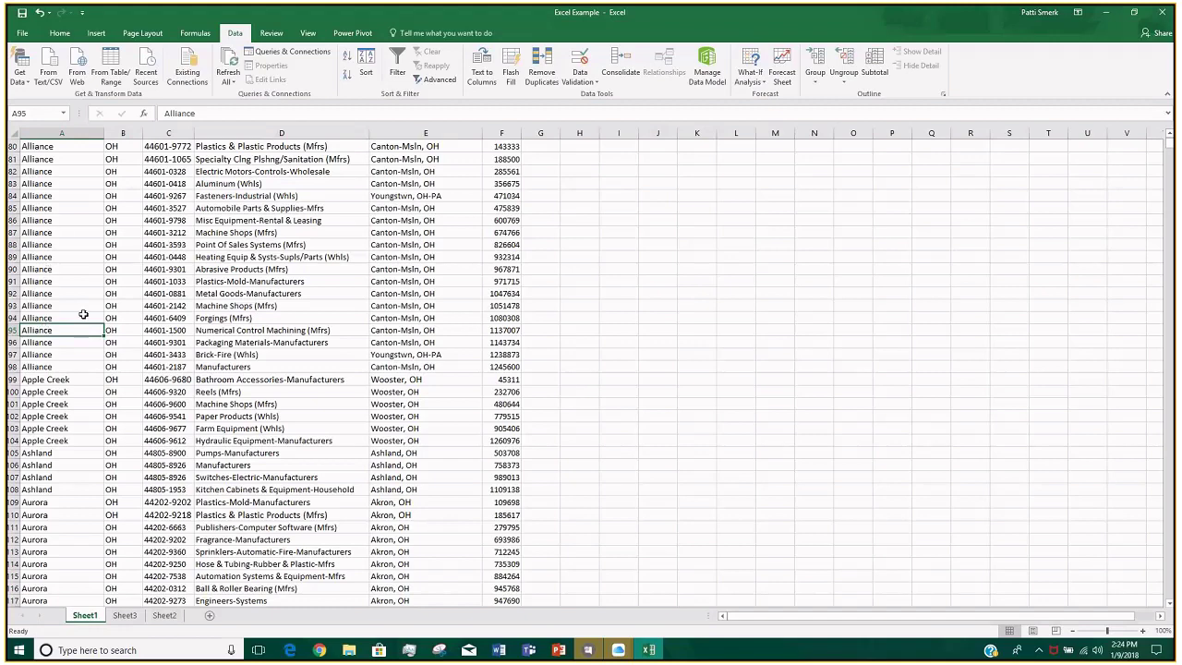
{"action": "scroll", "coordinate": [83, 314], "scroll_direction": "up", "scroll_amount": 3}
{"action": "scroll", "coordinate": [83, 315], "scroll_direction": "up", "scroll_amount": 3}
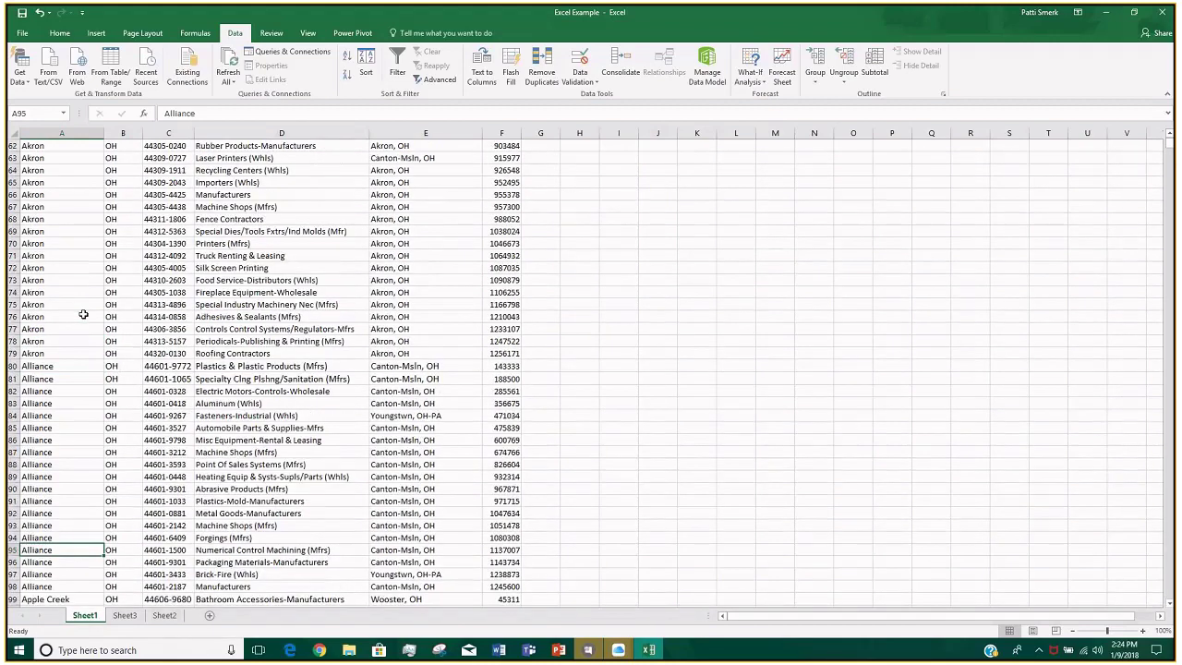
{"action": "scroll", "coordinate": [83, 315], "scroll_direction": "up", "scroll_amount": 20}
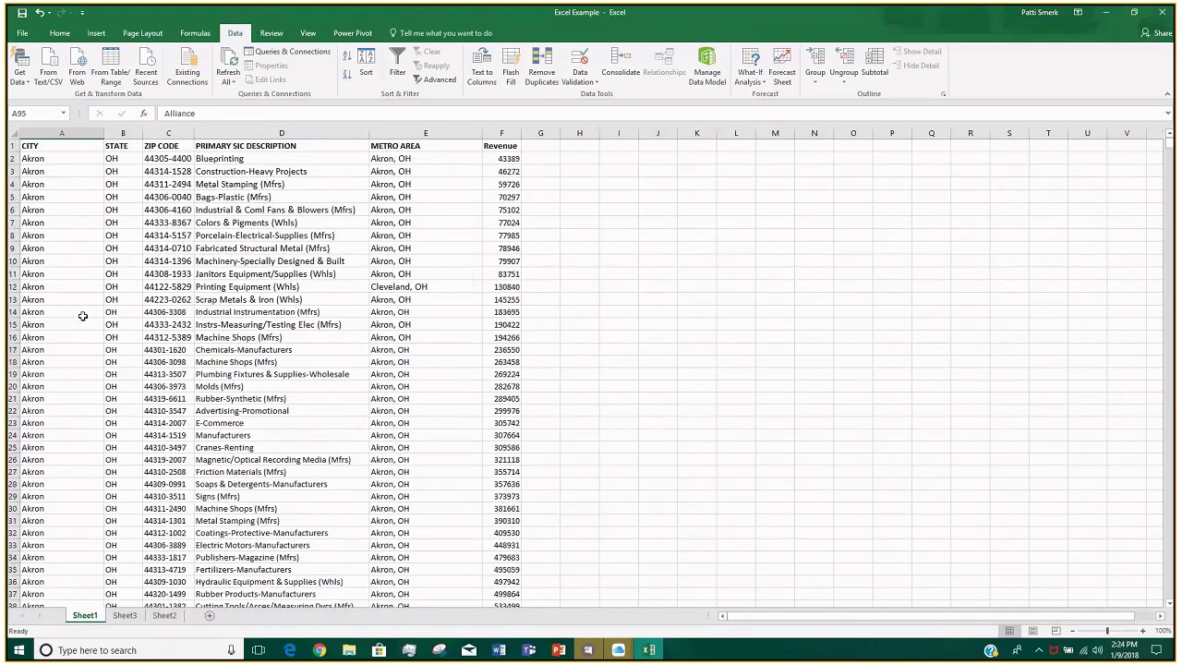
{"action": "scroll", "coordinate": [41, 304], "scroll_direction": "down", "scroll_amount": 6}
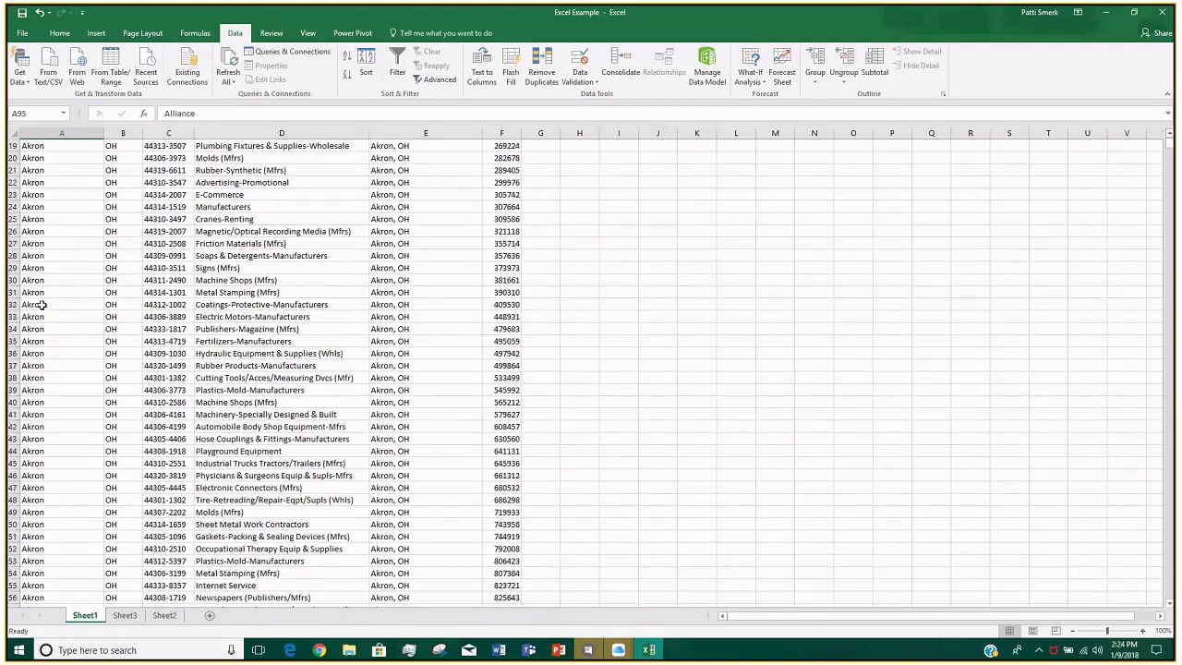
{"action": "left_click", "coordinate": [79, 254]}
{"action": "left_click", "coordinate": [347, 57]}
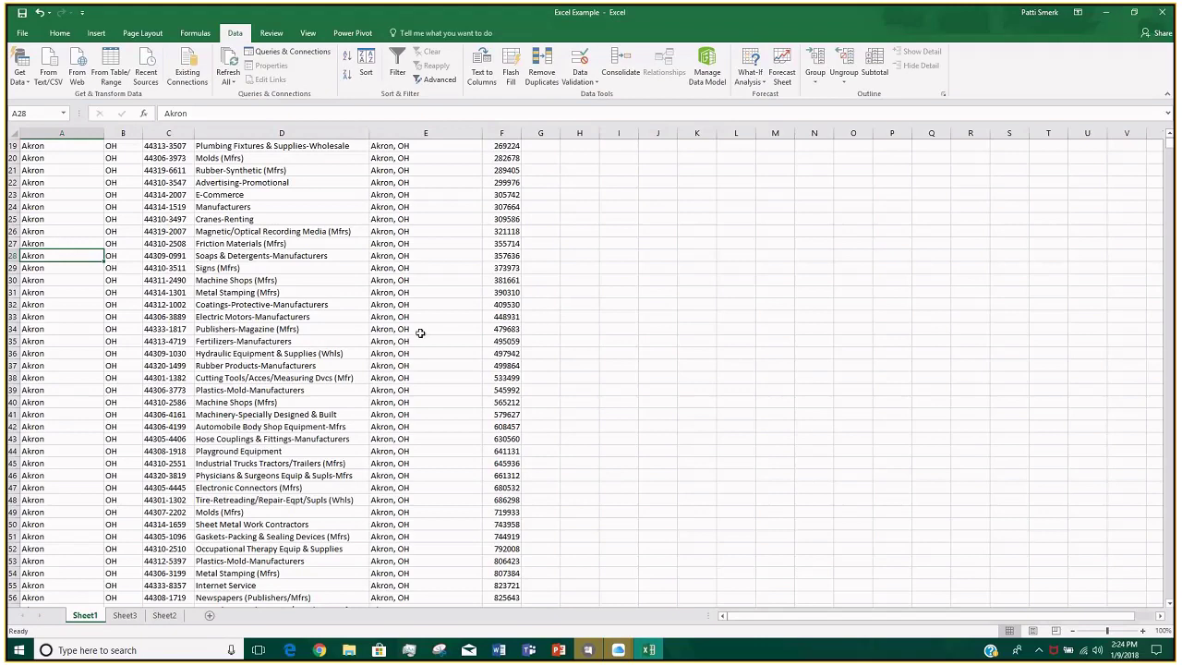
{"action": "scroll", "coordinate": [63, 345], "scroll_direction": "down", "scroll_amount": 3}
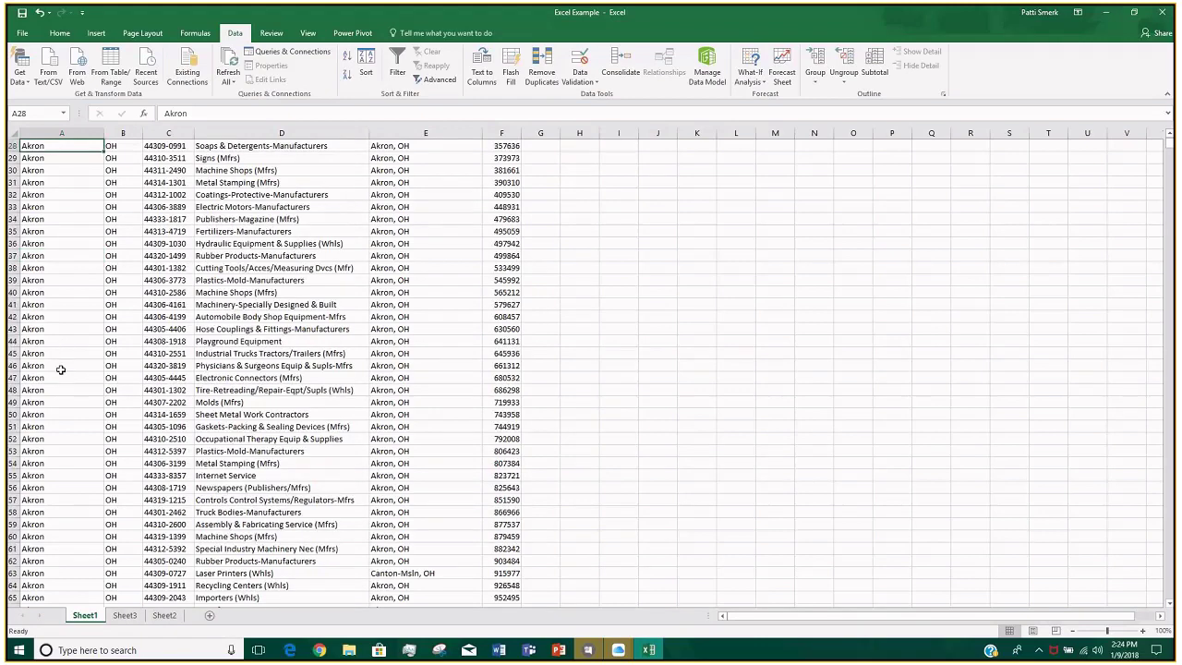
{"action": "scroll", "coordinate": [60, 369], "scroll_direction": "up", "scroll_amount": 3}
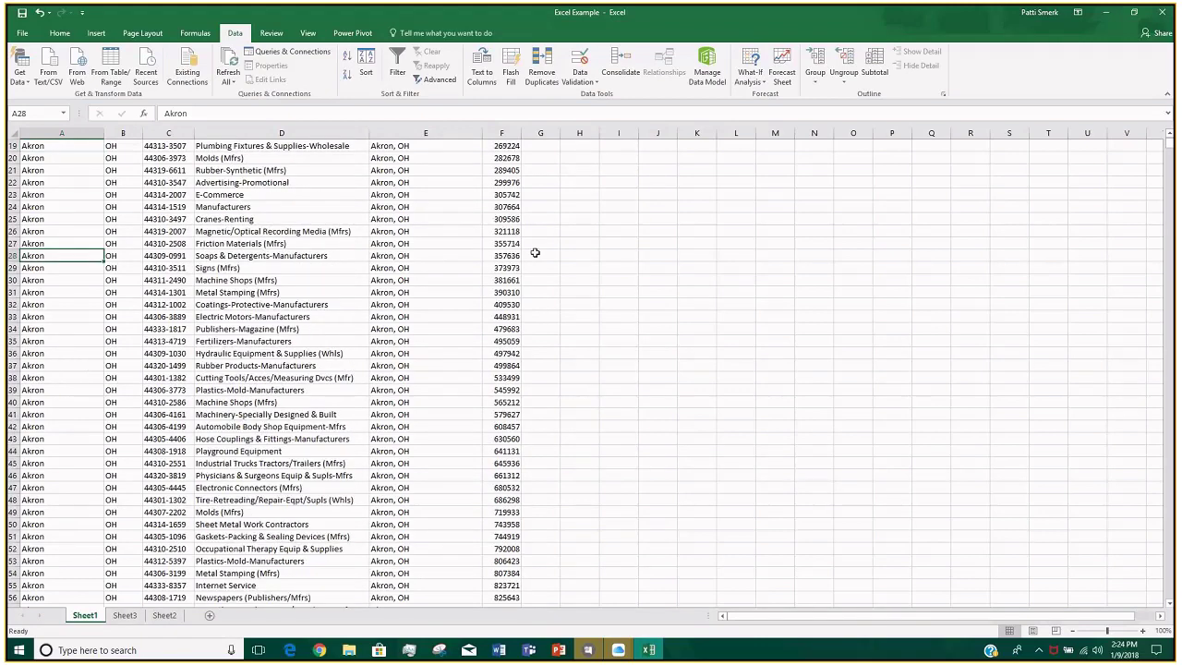
Open Subtotal, keep CITY as the change column, and switch the function from Sum to Count
{"action": "left_click", "coordinate": [874, 66]}
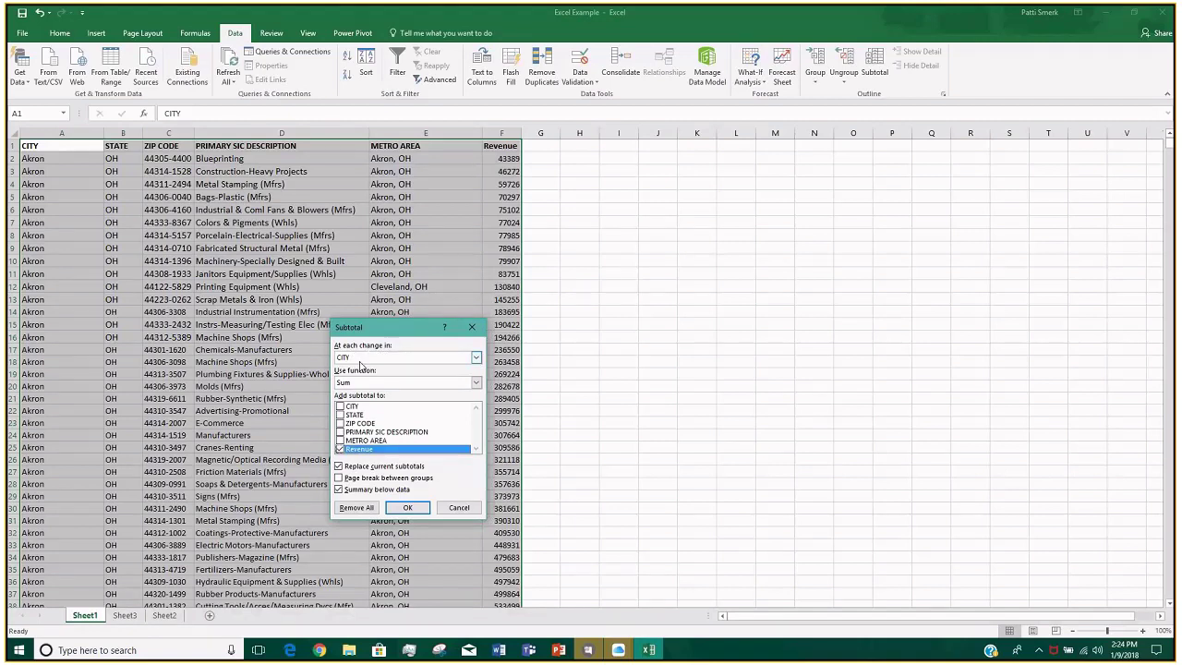
{"action": "left_click", "coordinate": [362, 364]}
{"action": "left_click", "coordinate": [366, 362]}
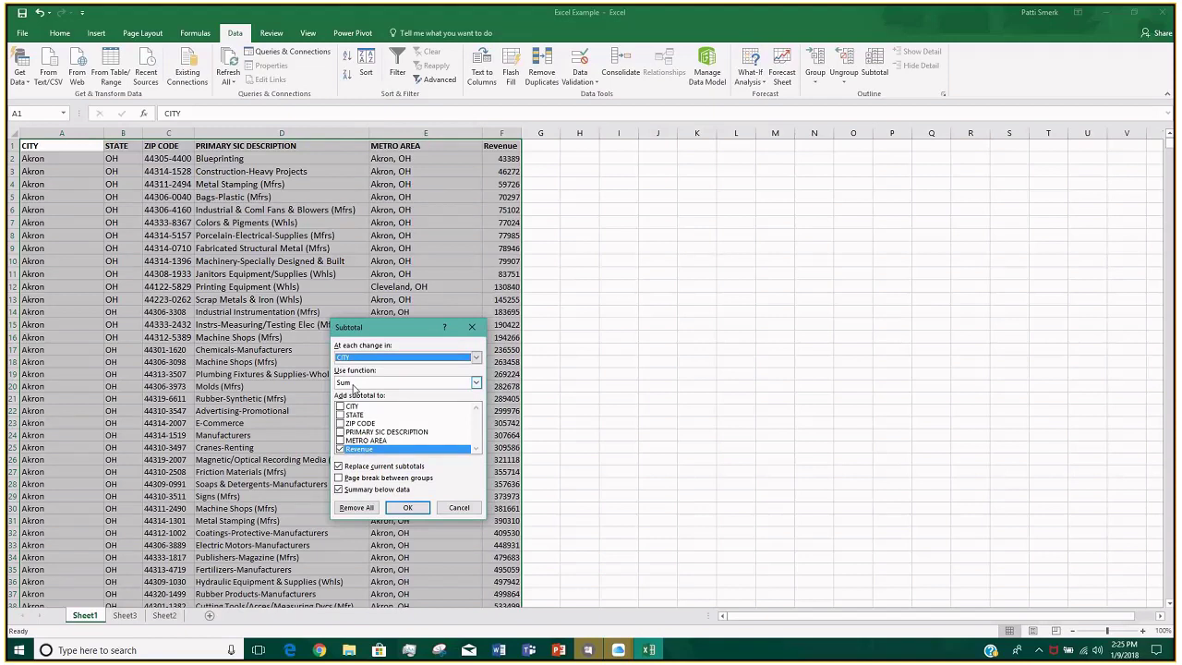
{"action": "left_click", "coordinate": [354, 386]}
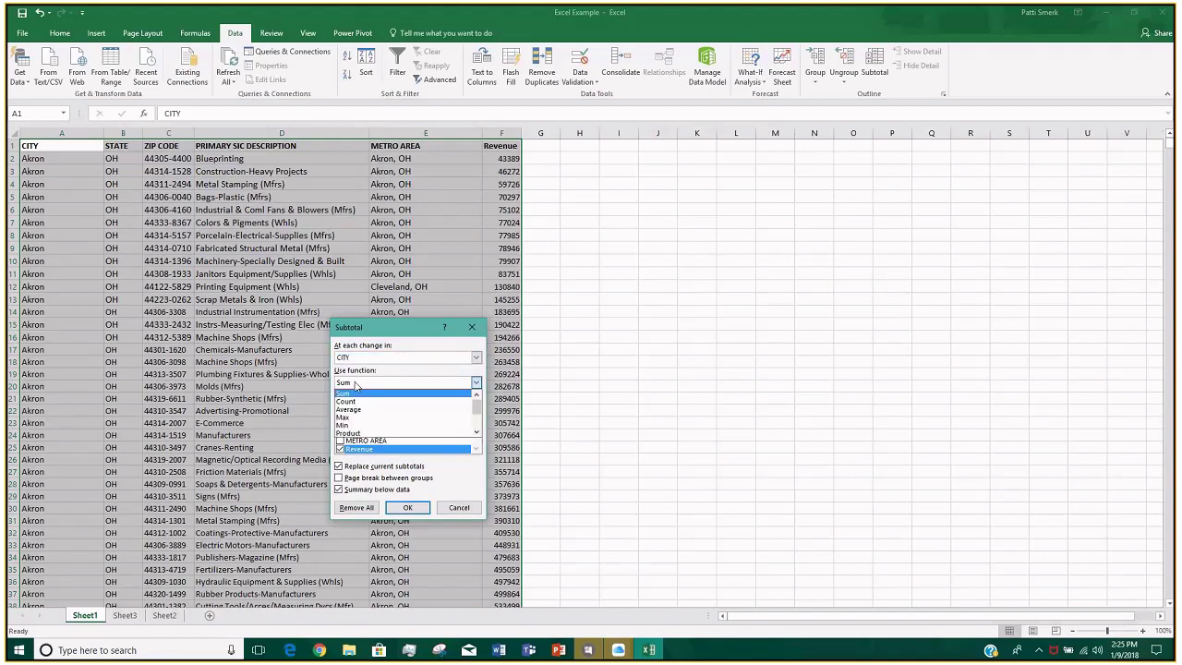
{"action": "left_click", "coordinate": [349, 402]}
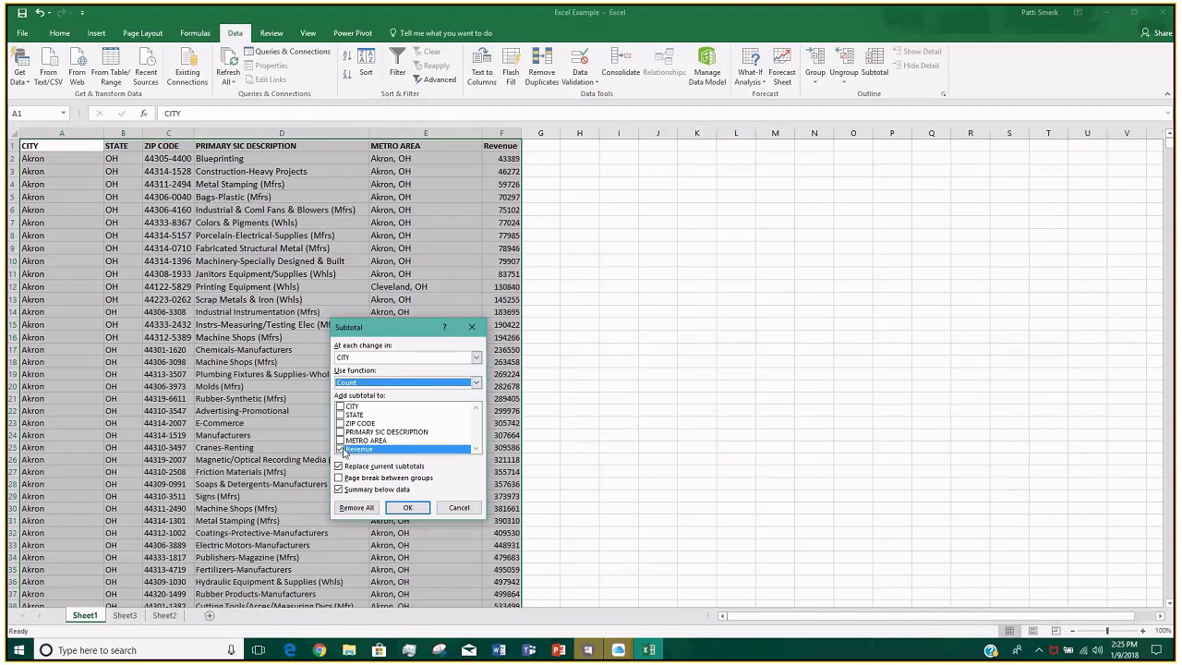
Untick Revenue and tick CITY in the 'Add subtotal to' list
{"action": "left_click", "coordinate": [340, 449]}
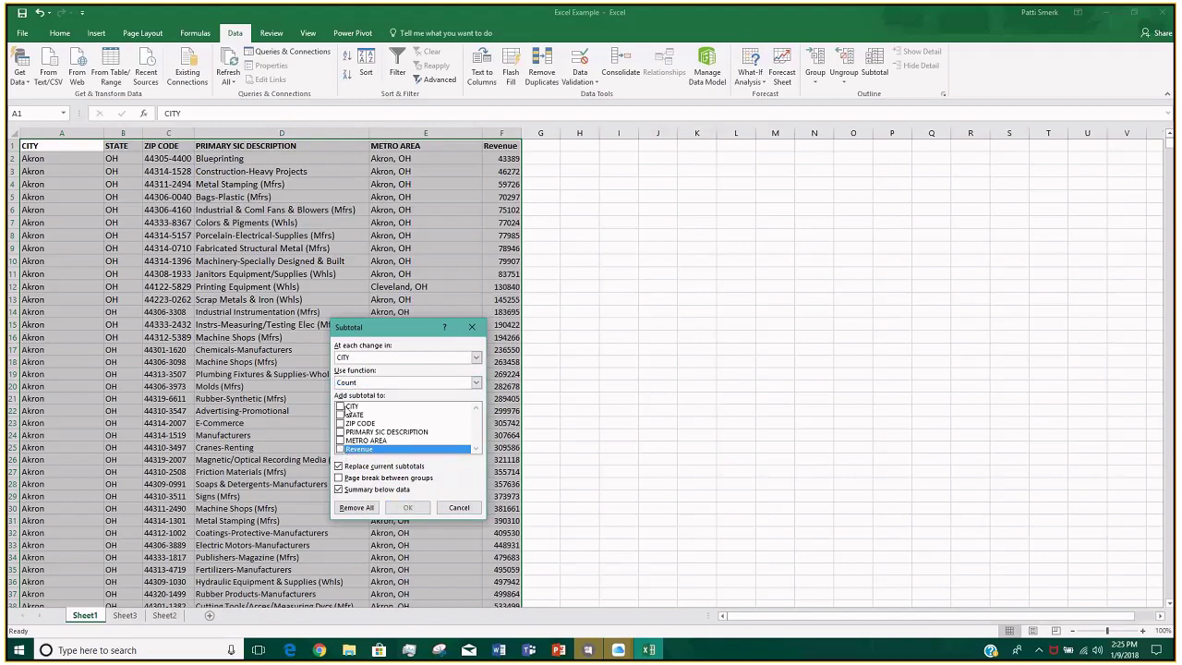
{"action": "left_click", "coordinate": [339, 407]}
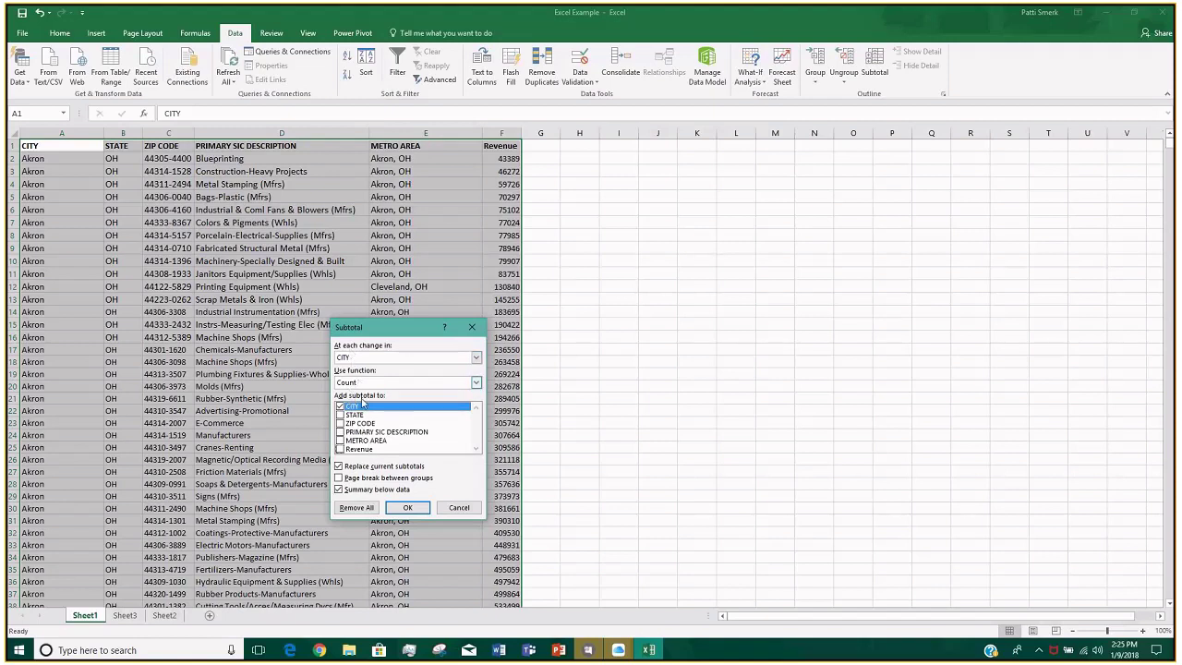
Apply the Subtotal dialog's settings, inserting a CITY count at each change in CITY
{"action": "left_click", "coordinate": [407, 507]}
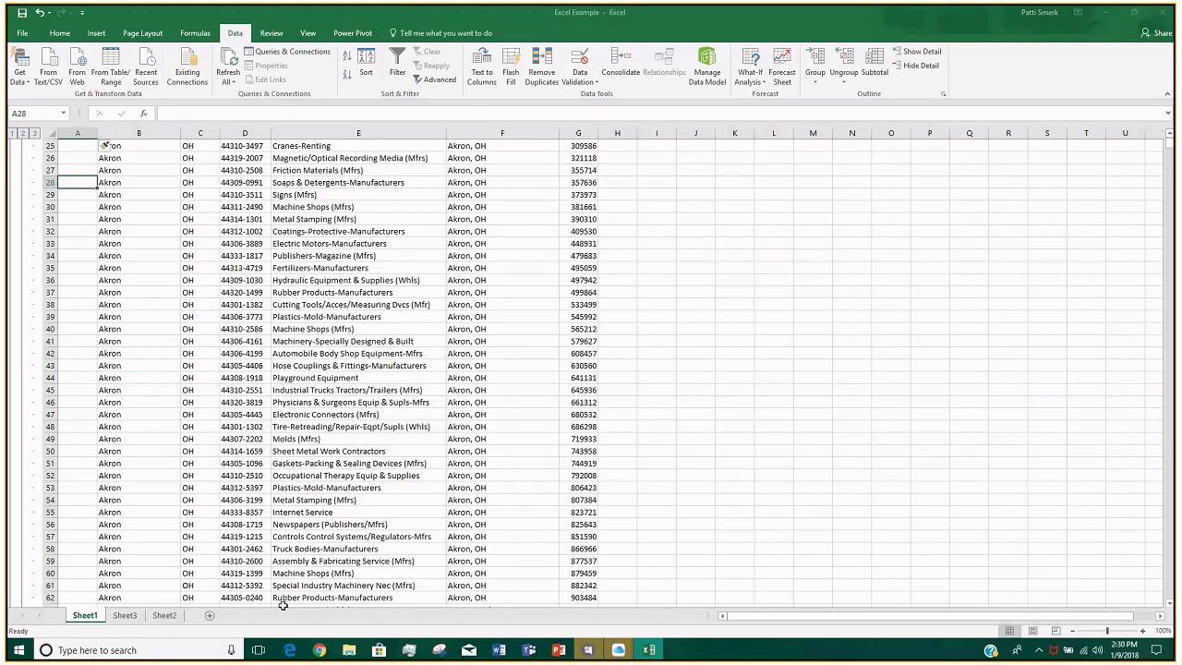
{"action": "left_click", "coordinate": [347, 316]}
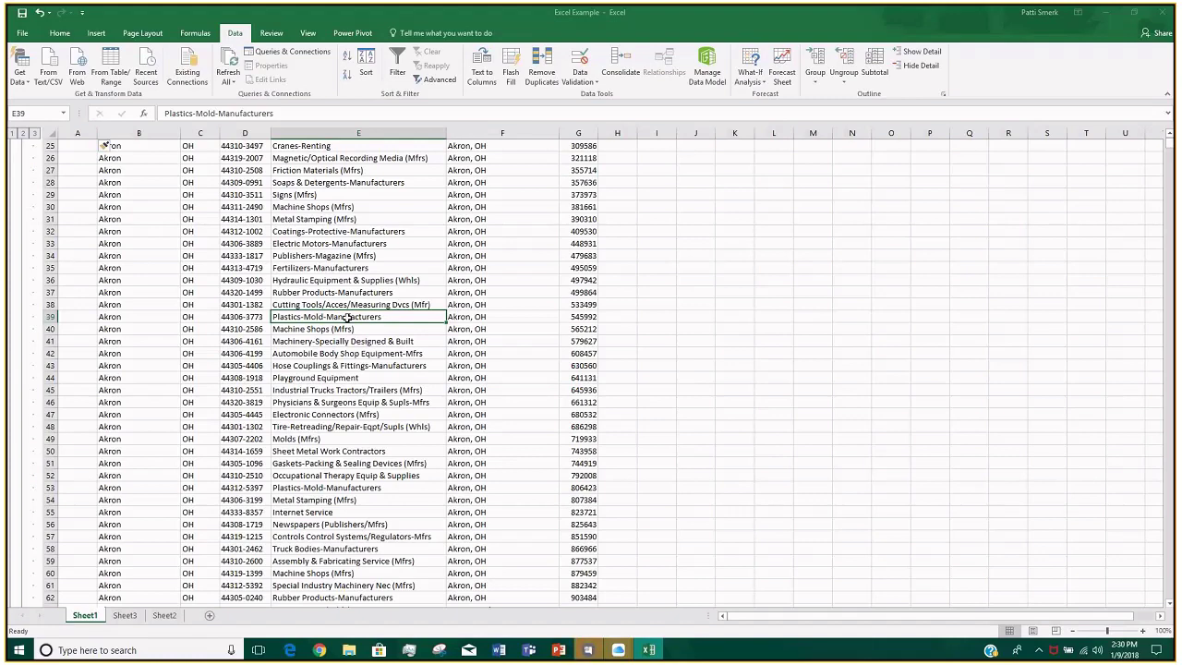
{"action": "scroll", "coordinate": [220, 443], "scroll_direction": "down", "scroll_amount": 1}
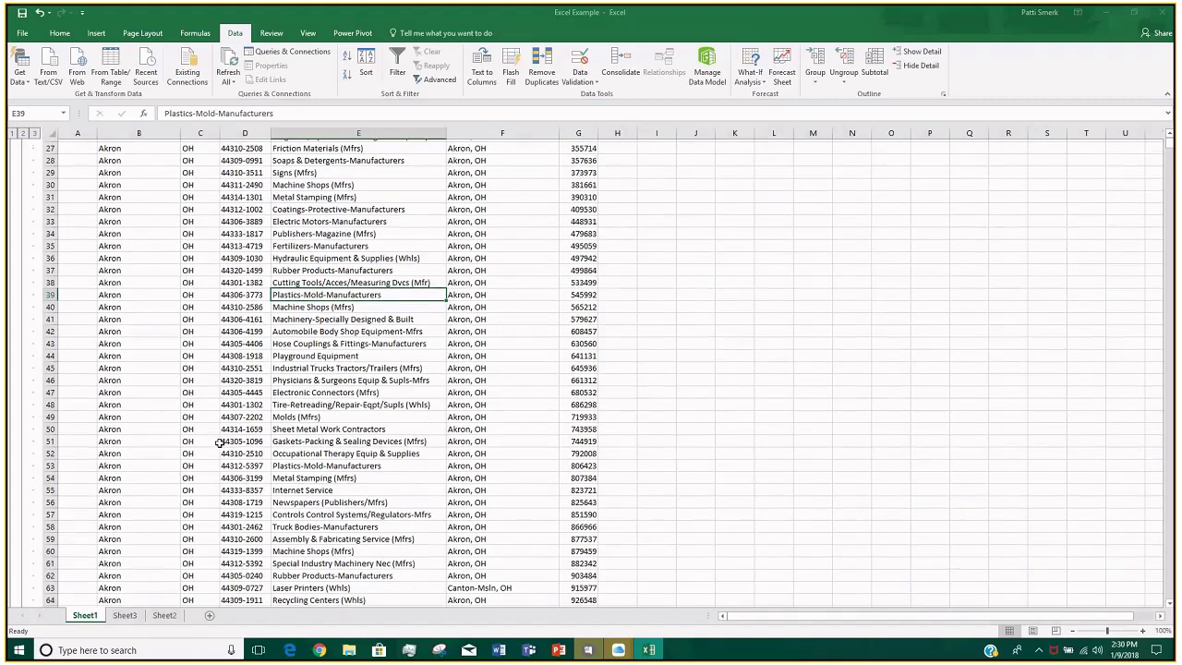
{"action": "scroll", "coordinate": [220, 443], "scroll_direction": "down", "scroll_amount": 10}
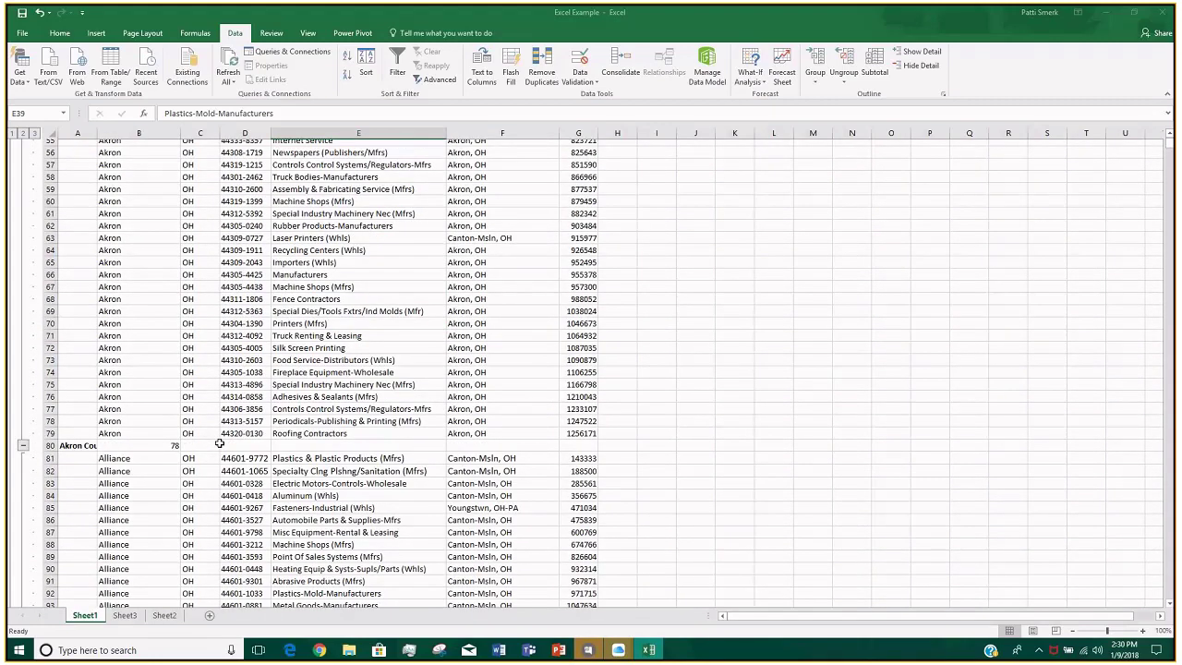
{"action": "scroll", "coordinate": [220, 444], "scroll_direction": "down", "scroll_amount": 3}
{"action": "left_click_drag", "start_coordinate": [95, 133], "coordinate": [127, 133]}
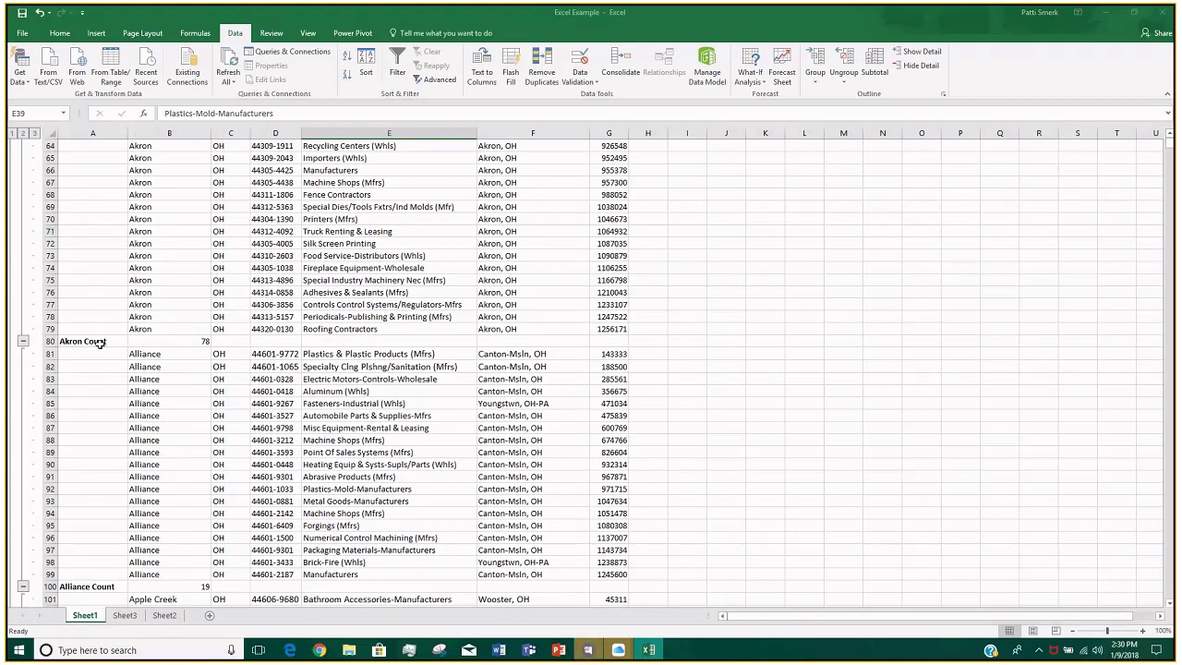
{"action": "left_click", "coordinate": [184, 341]}
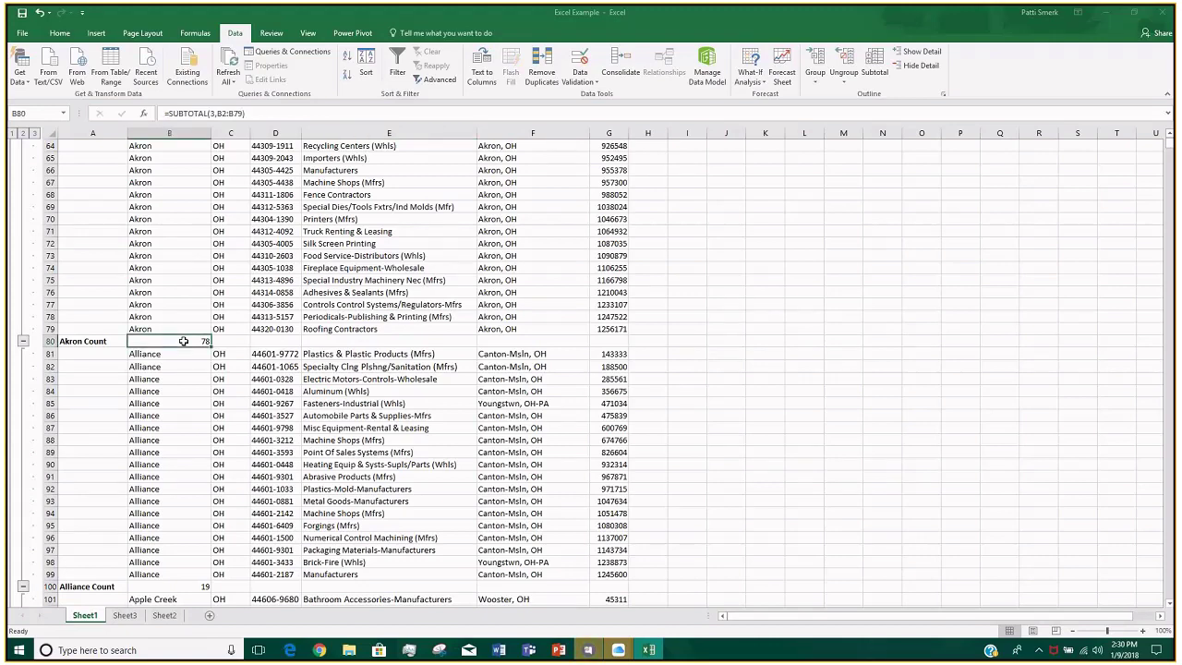
{"action": "scroll", "coordinate": [108, 513], "scroll_direction": "down", "scroll_amount": 2}
{"action": "left_click", "coordinate": [108, 513]}
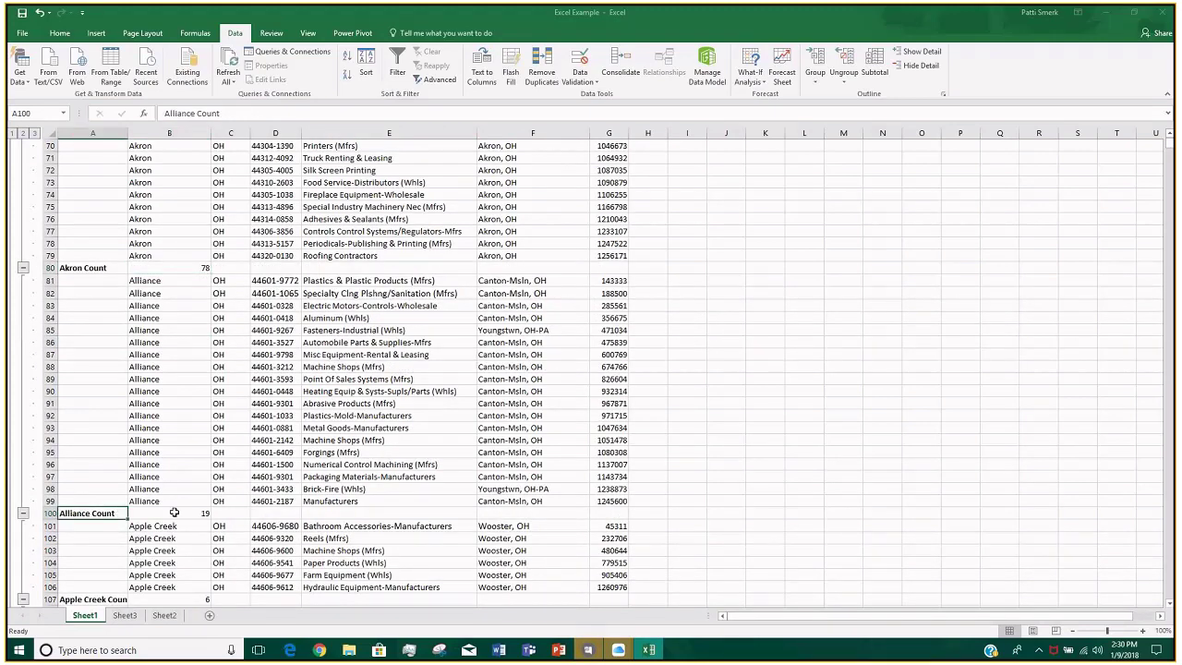
{"action": "left_click", "coordinate": [176, 512]}
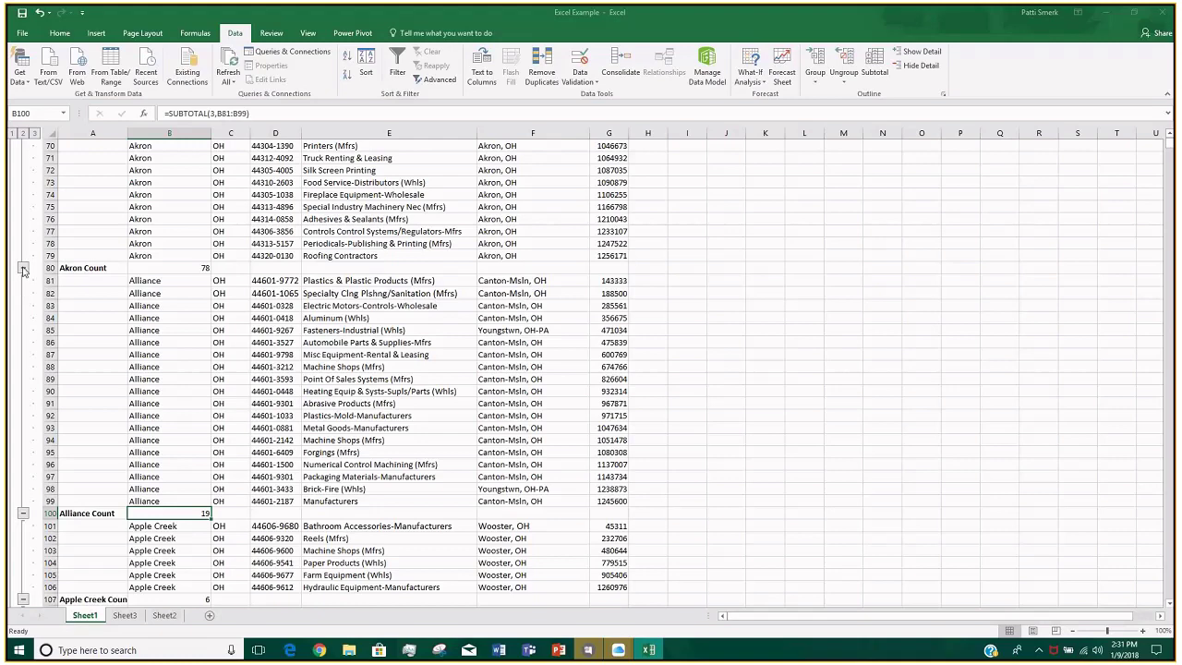
Collapse the Alliance, Apple Creek, Ashland and Aurora listings beneath their Count rows
{"action": "left_click", "coordinate": [23, 513]}
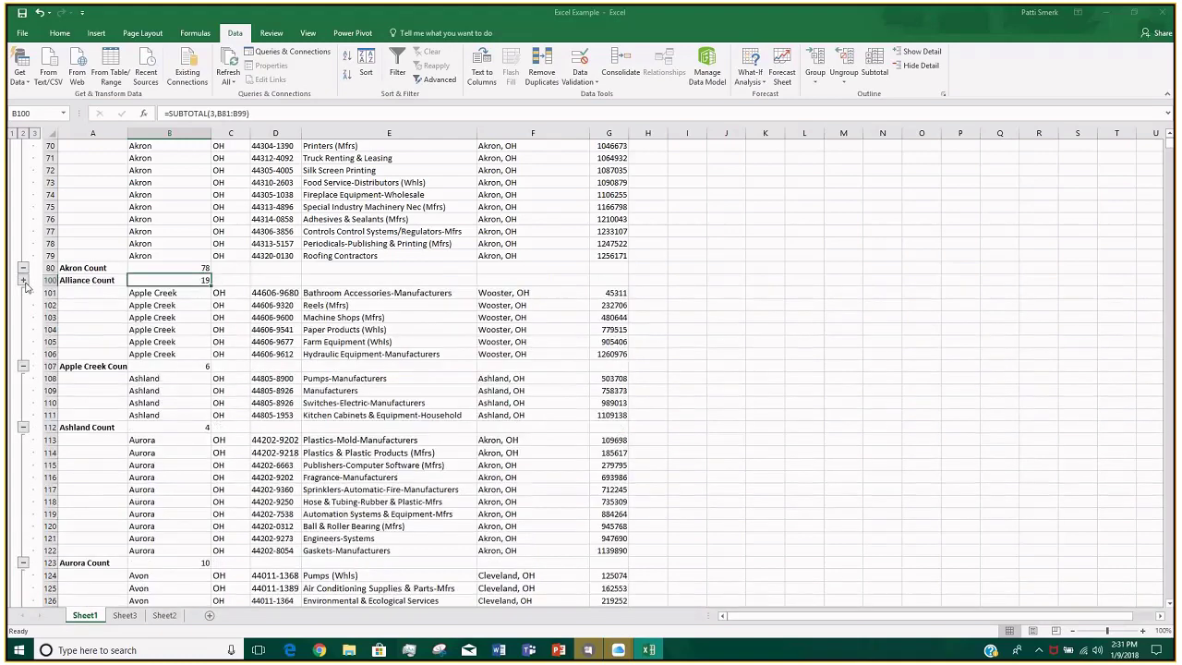
{"action": "left_click", "coordinate": [22, 365]}
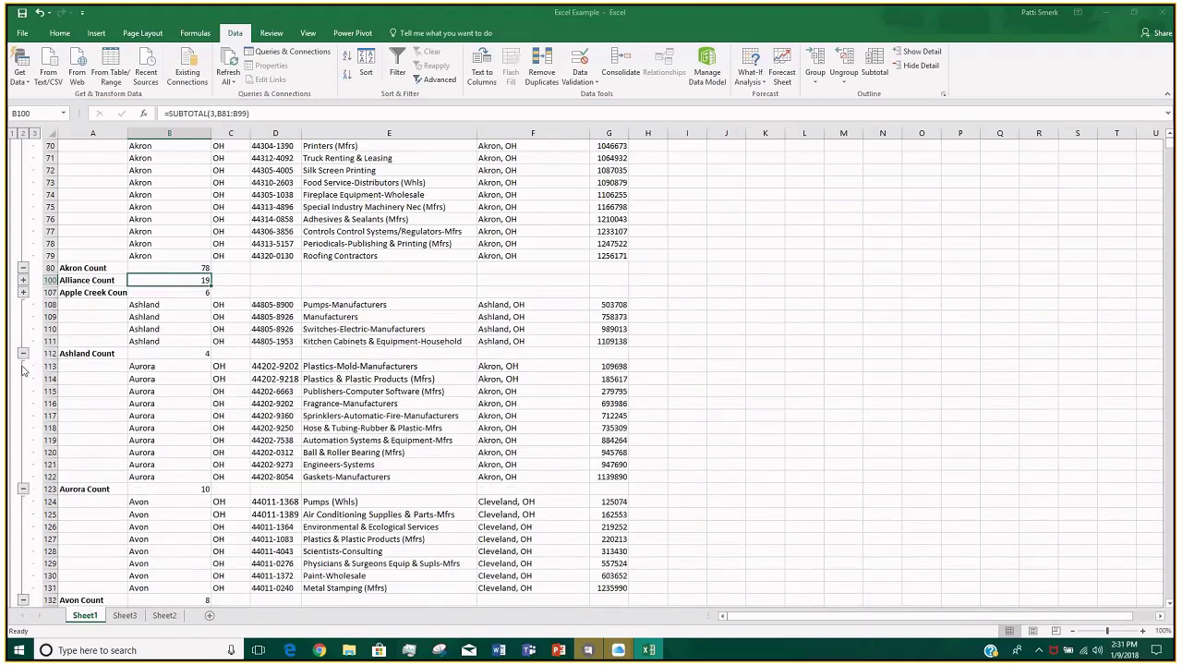
{"action": "left_click", "coordinate": [23, 352]}
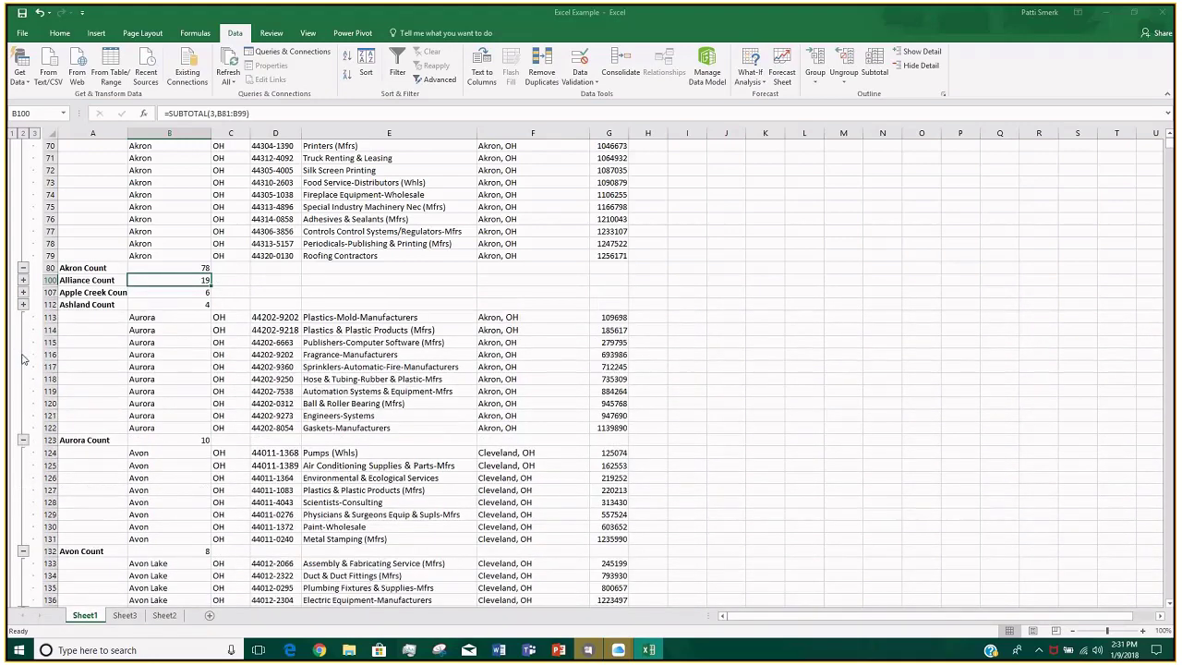
{"action": "left_click", "coordinate": [23, 440]}
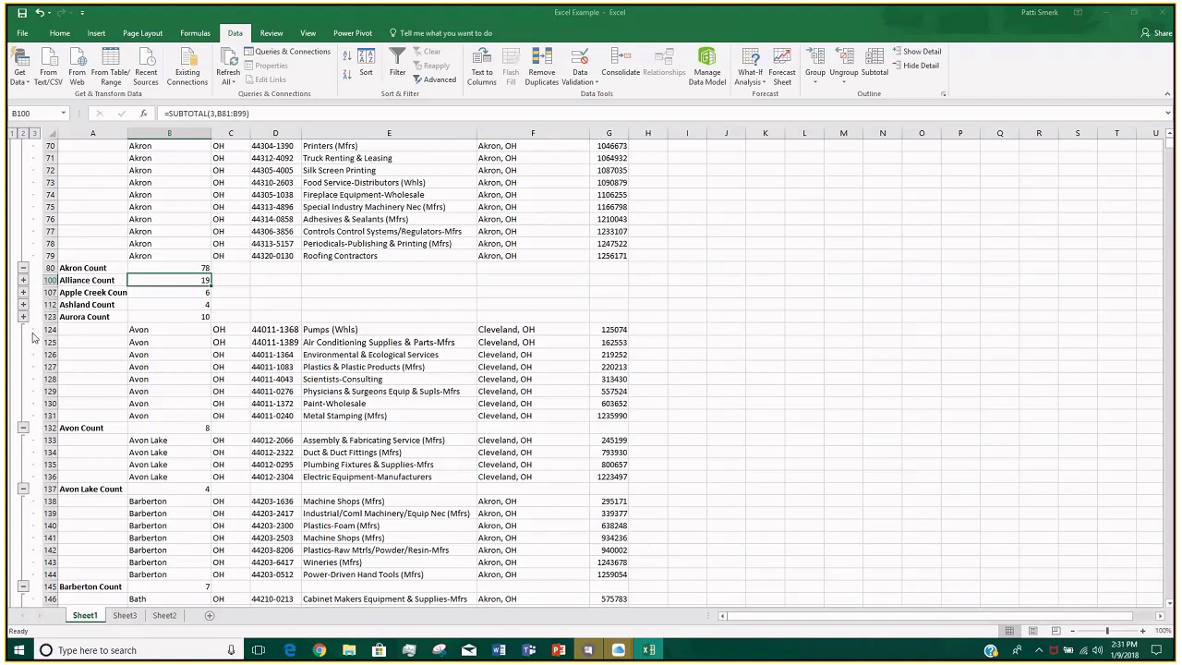
Compare outline levels 2, 3 and 1, end fully expanded at level 3, and select cell E15
{"action": "left_click", "coordinate": [22, 134]}
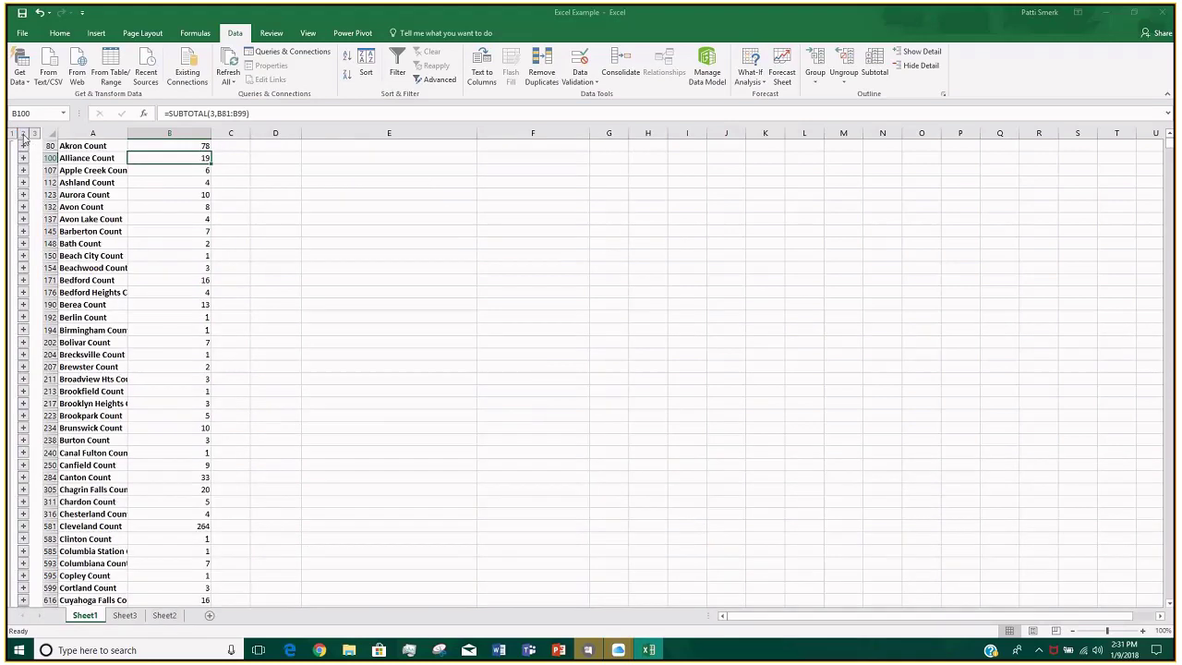
{"action": "scroll", "coordinate": [109, 424], "scroll_direction": "up", "scroll_amount": 1}
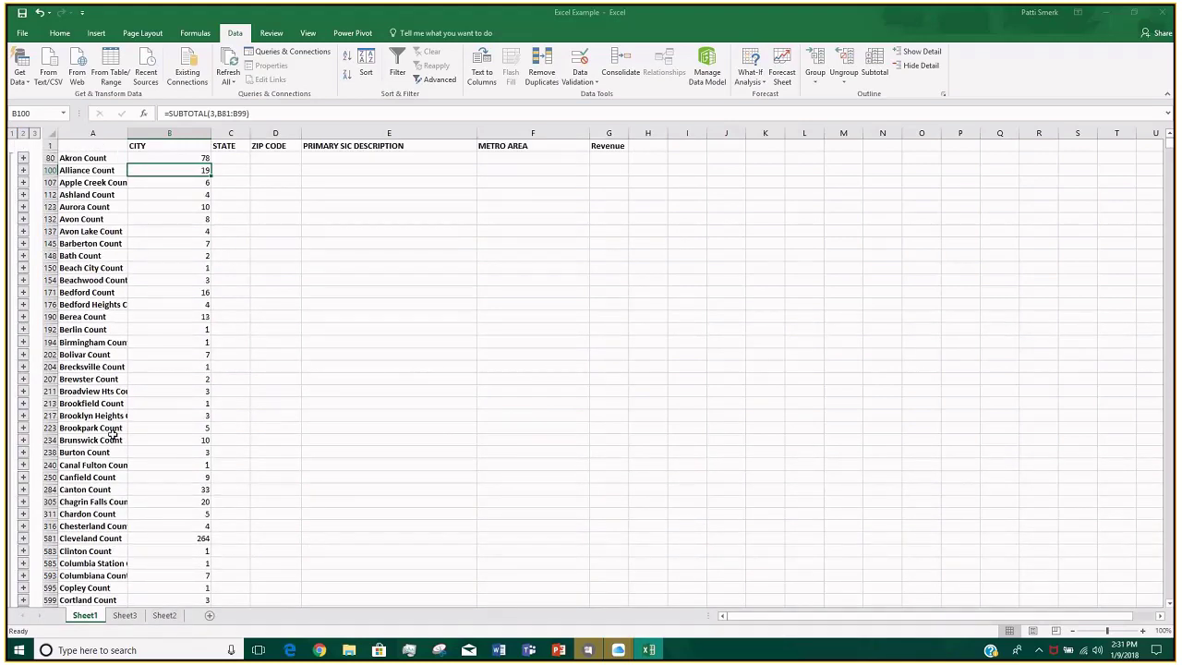
{"action": "left_click", "coordinate": [32, 133]}
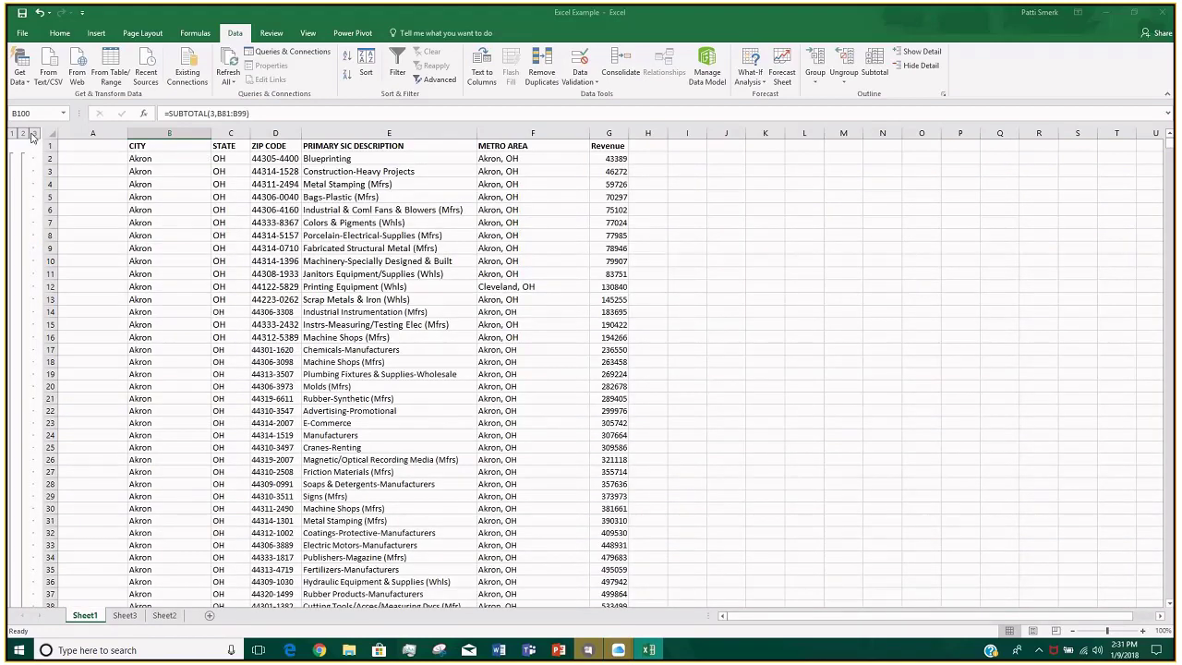
{"action": "left_click", "coordinate": [23, 134]}
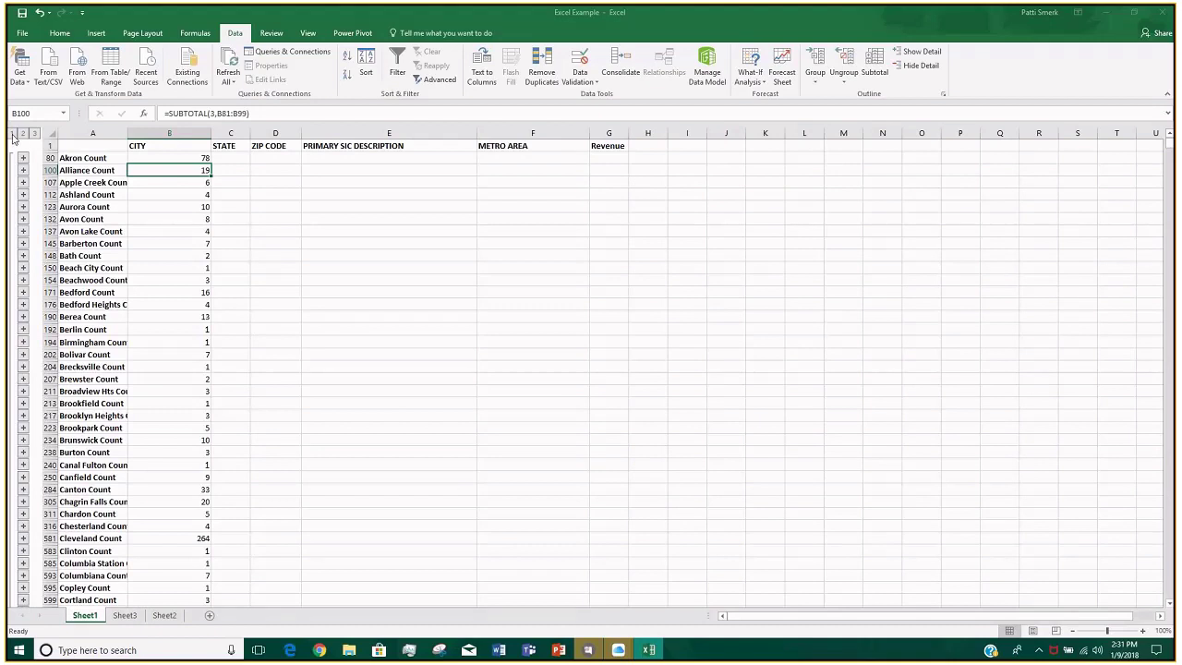
{"action": "left_click", "coordinate": [12, 134]}
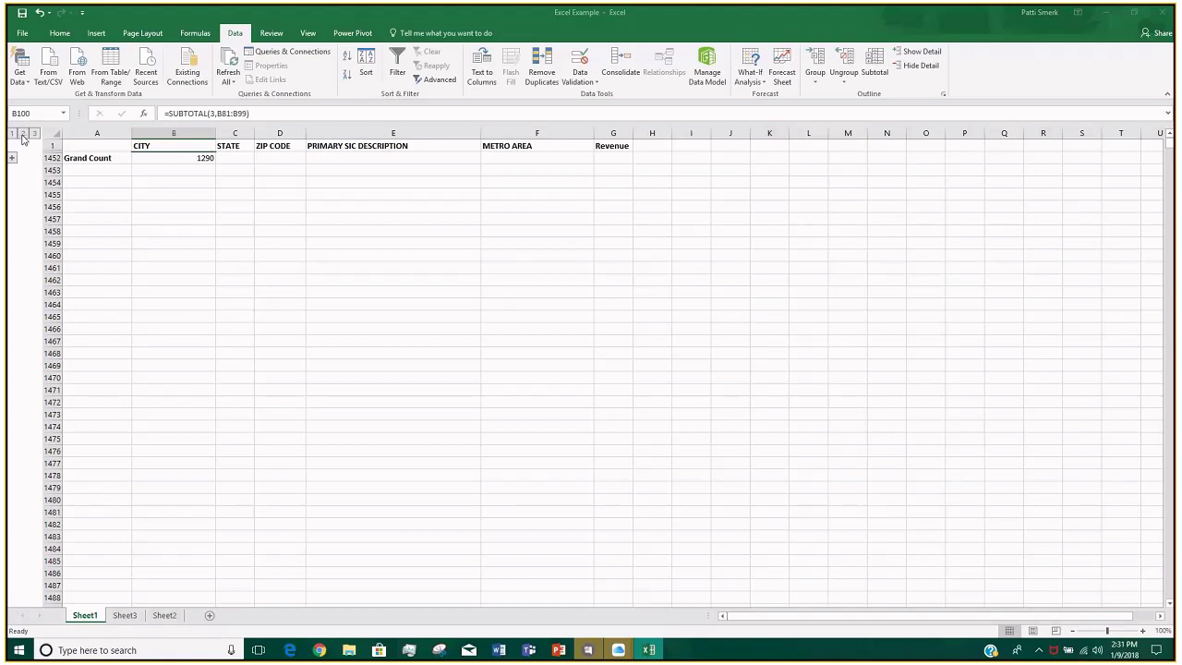
{"action": "left_click", "coordinate": [21, 133]}
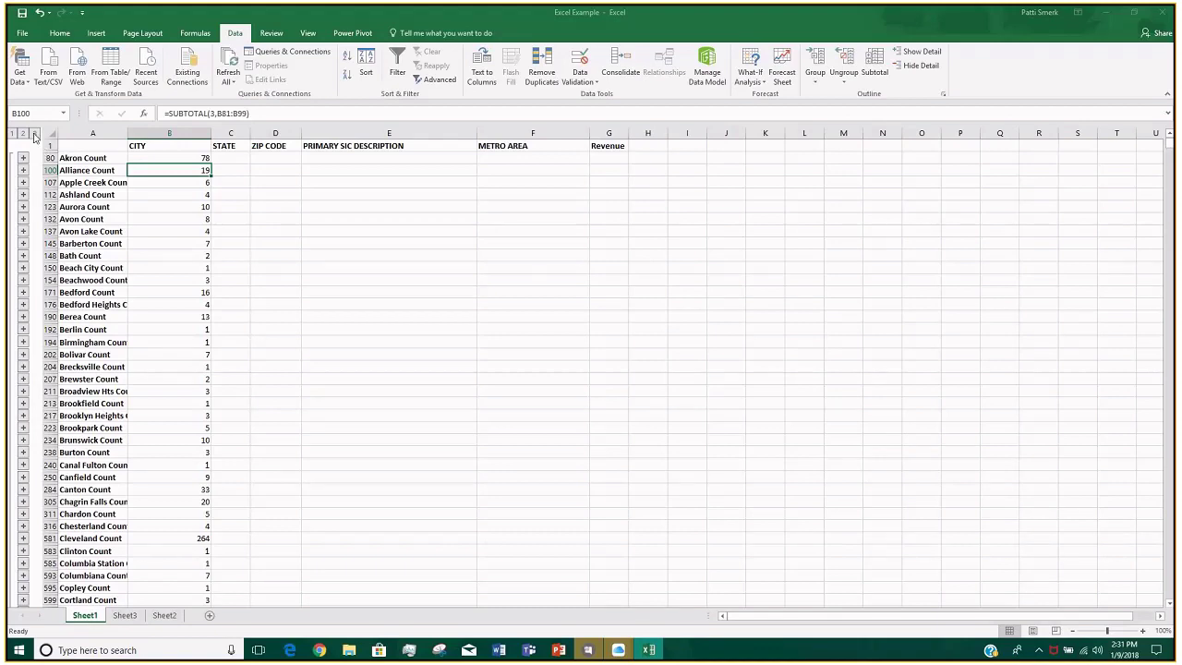
{"action": "left_click", "coordinate": [34, 134]}
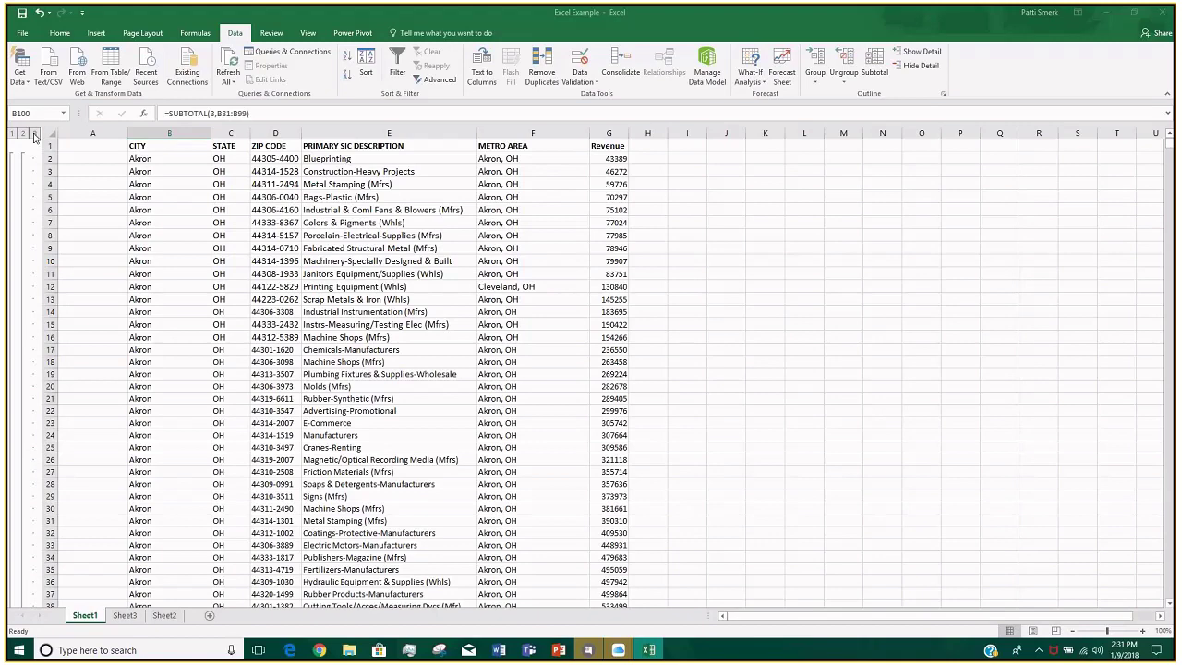
{"action": "left_click", "coordinate": [405, 326]}
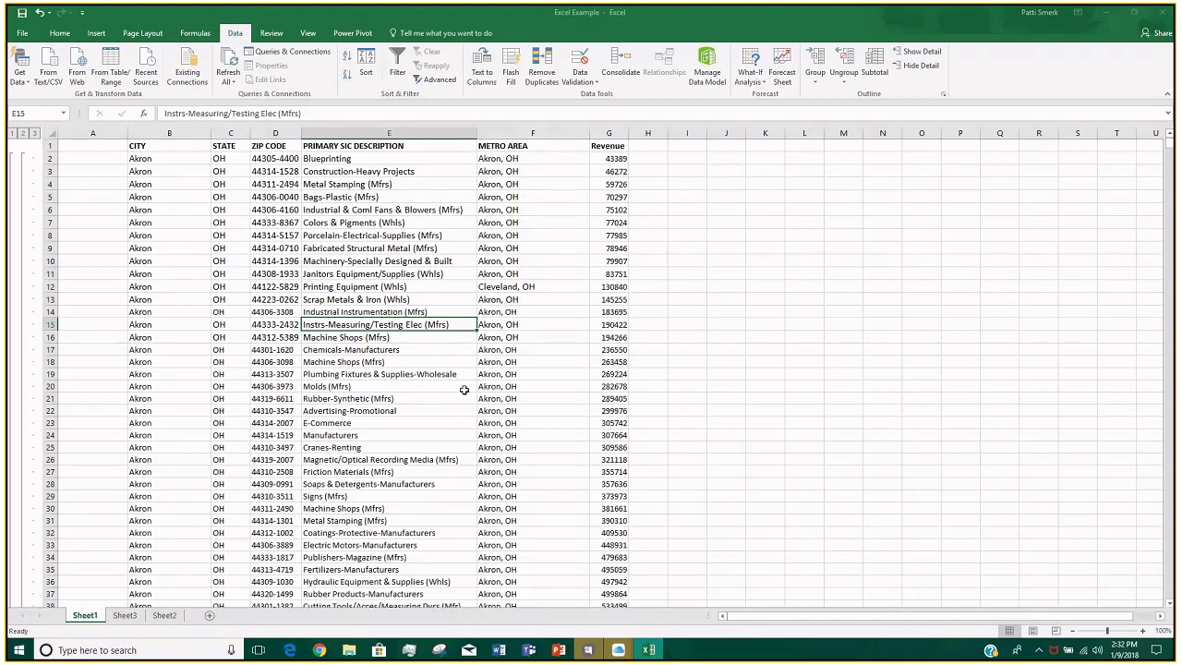
{"action": "left_click", "coordinate": [268, 159]}
{"action": "left_click", "coordinate": [304, 172]}
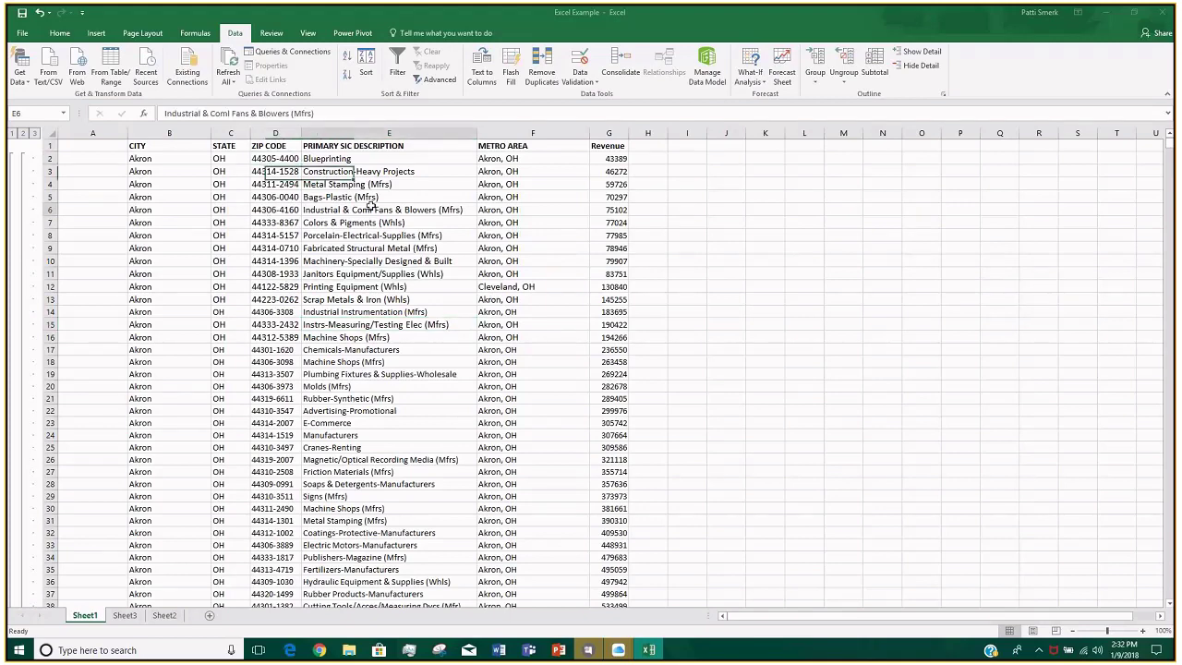
{"action": "left_click", "coordinate": [369, 208]}
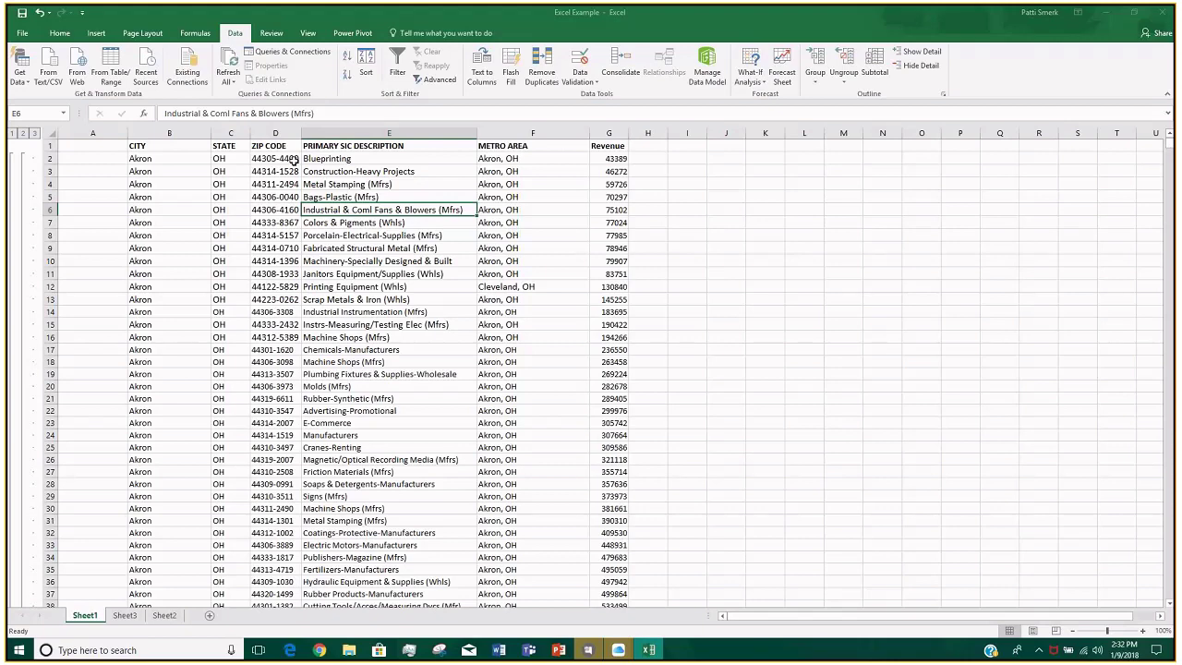
{"action": "mouse_move", "coordinate": [293, 160]}
{"action": "left_mouse_down"}
{"action": "mouse_move", "coordinate": [420, 325]}
{"action": "mouse_move", "coordinate": [277, 590]}
{"action": "mouse_move", "coordinate": [288, 657]}
{"action": "mouse_move", "coordinate": [297, 158]}
{"action": "left_mouse_up"}
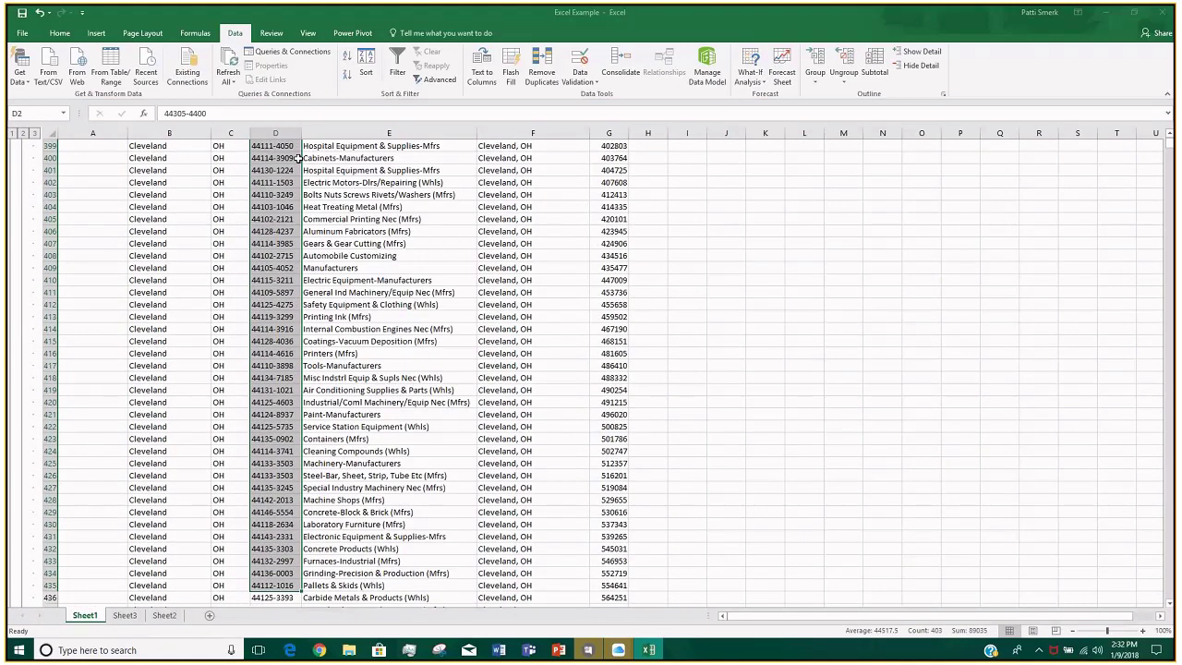